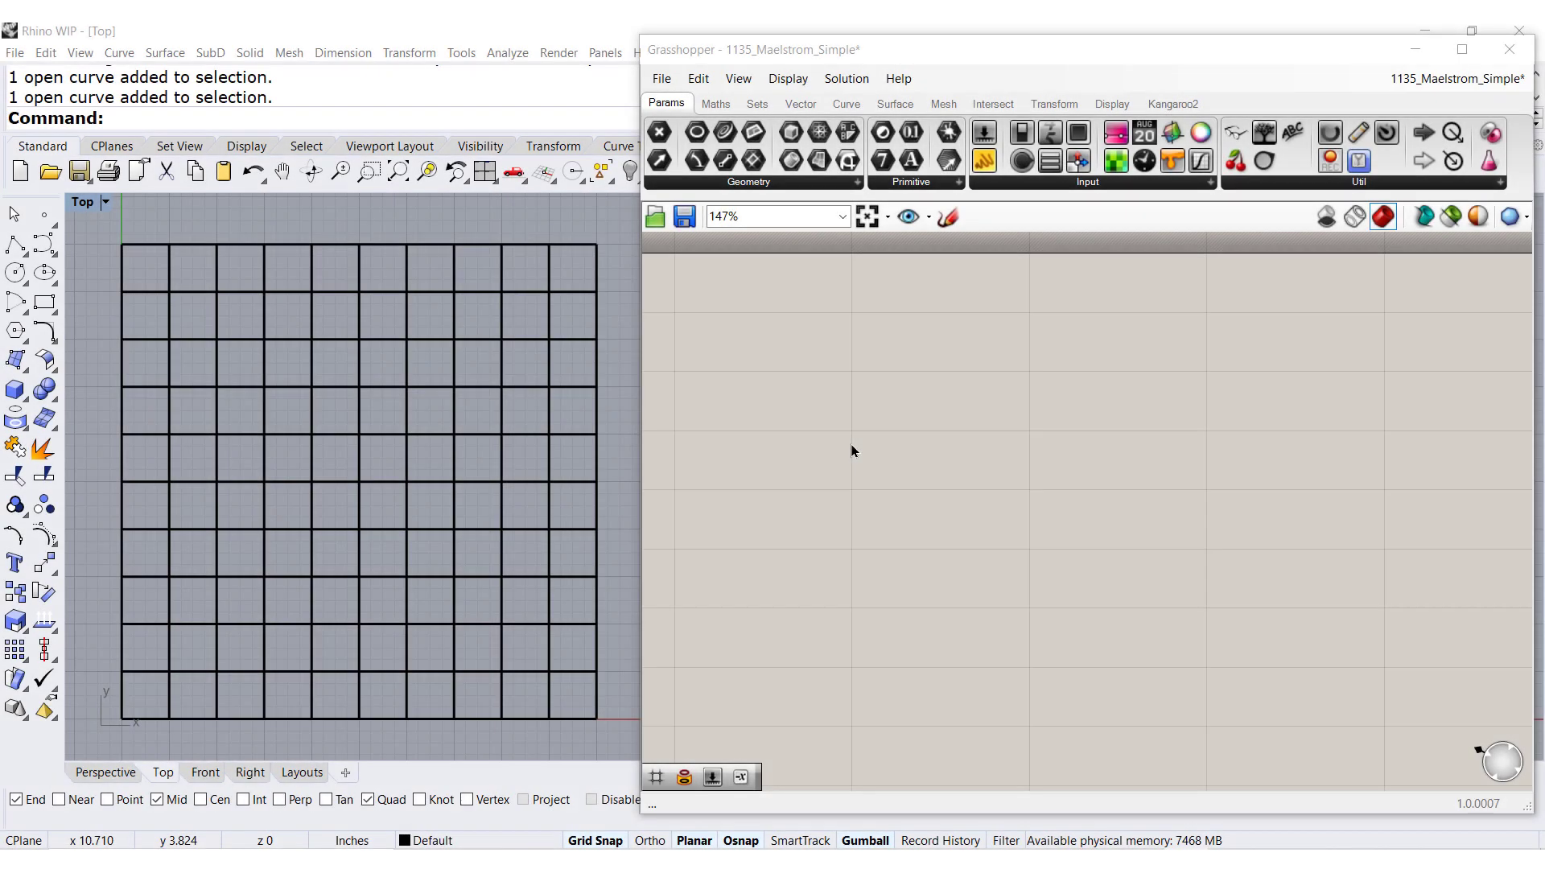
Step: Pick a few horizontal and vertical grid lines in Rhino, then deselect them
left_click(293, 293)
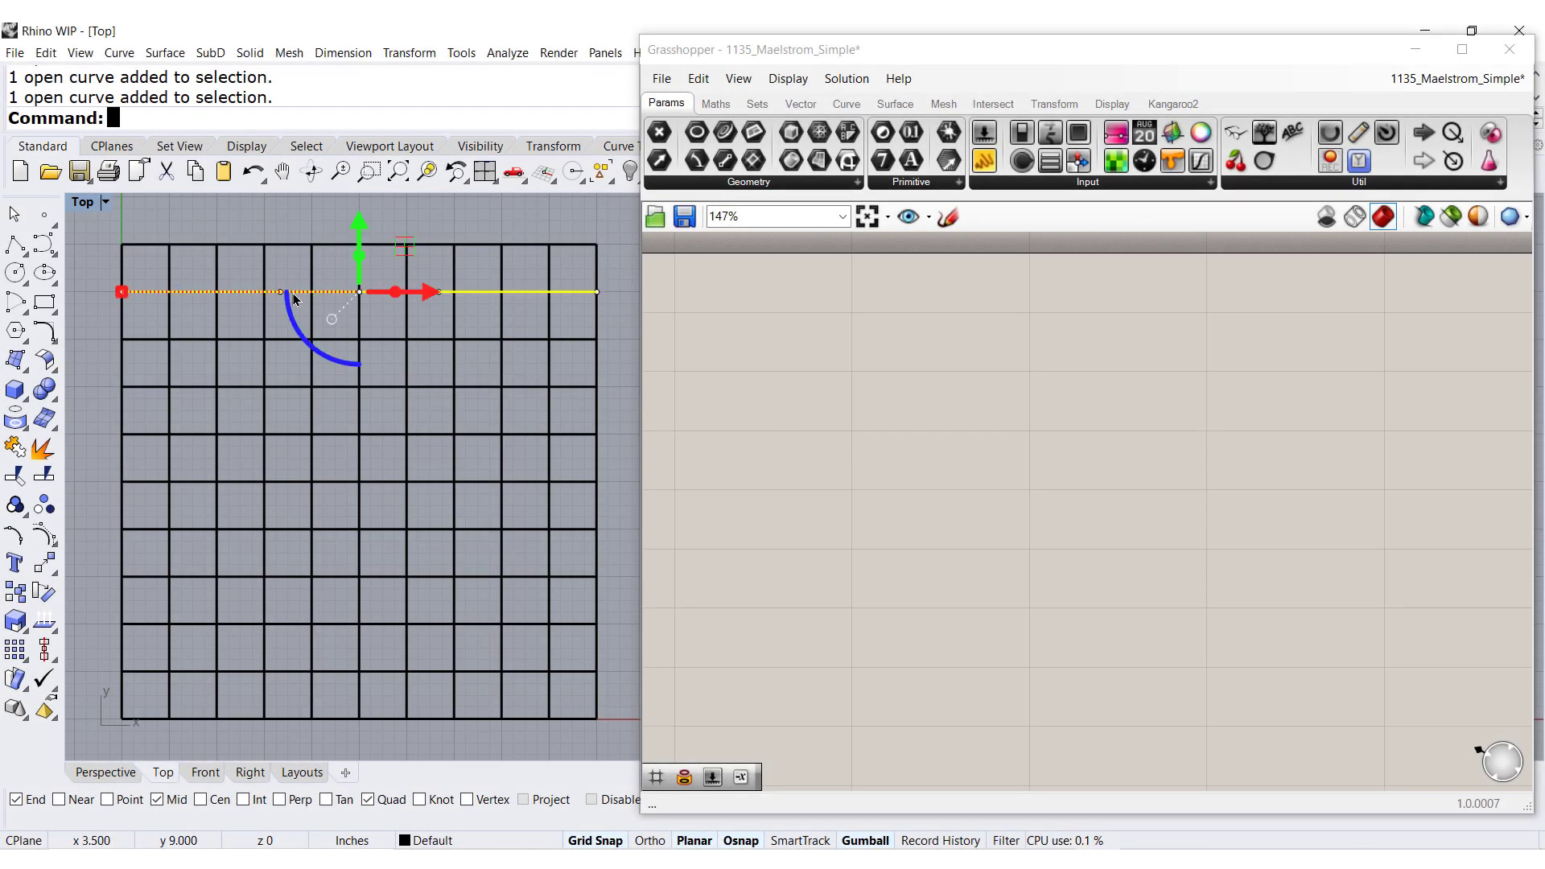
left_click(384, 433)
left_click(217, 511)
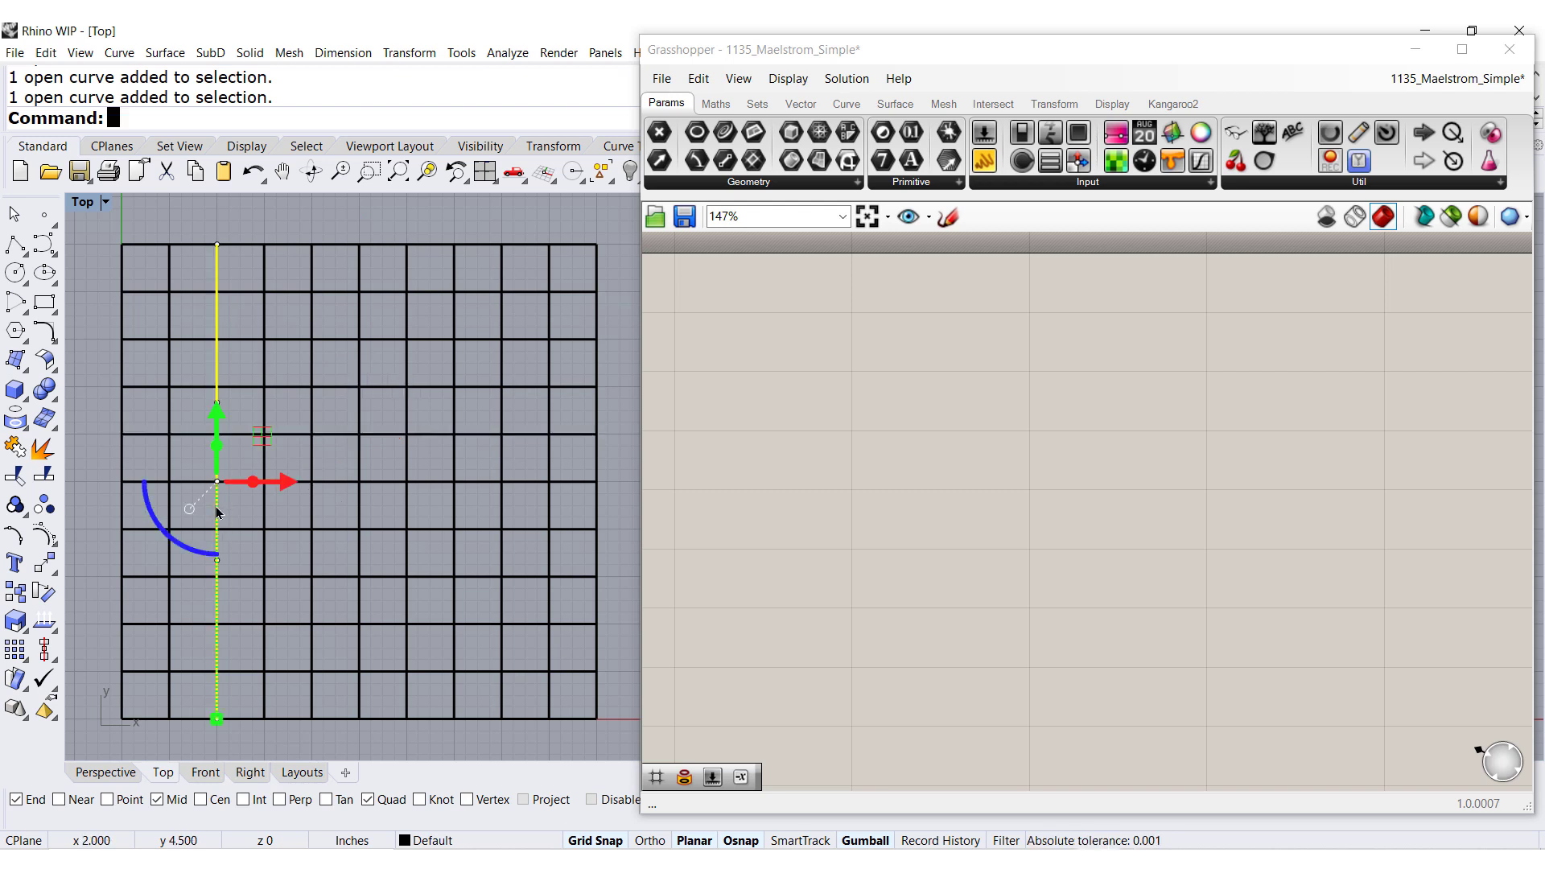
left_click(454, 514)
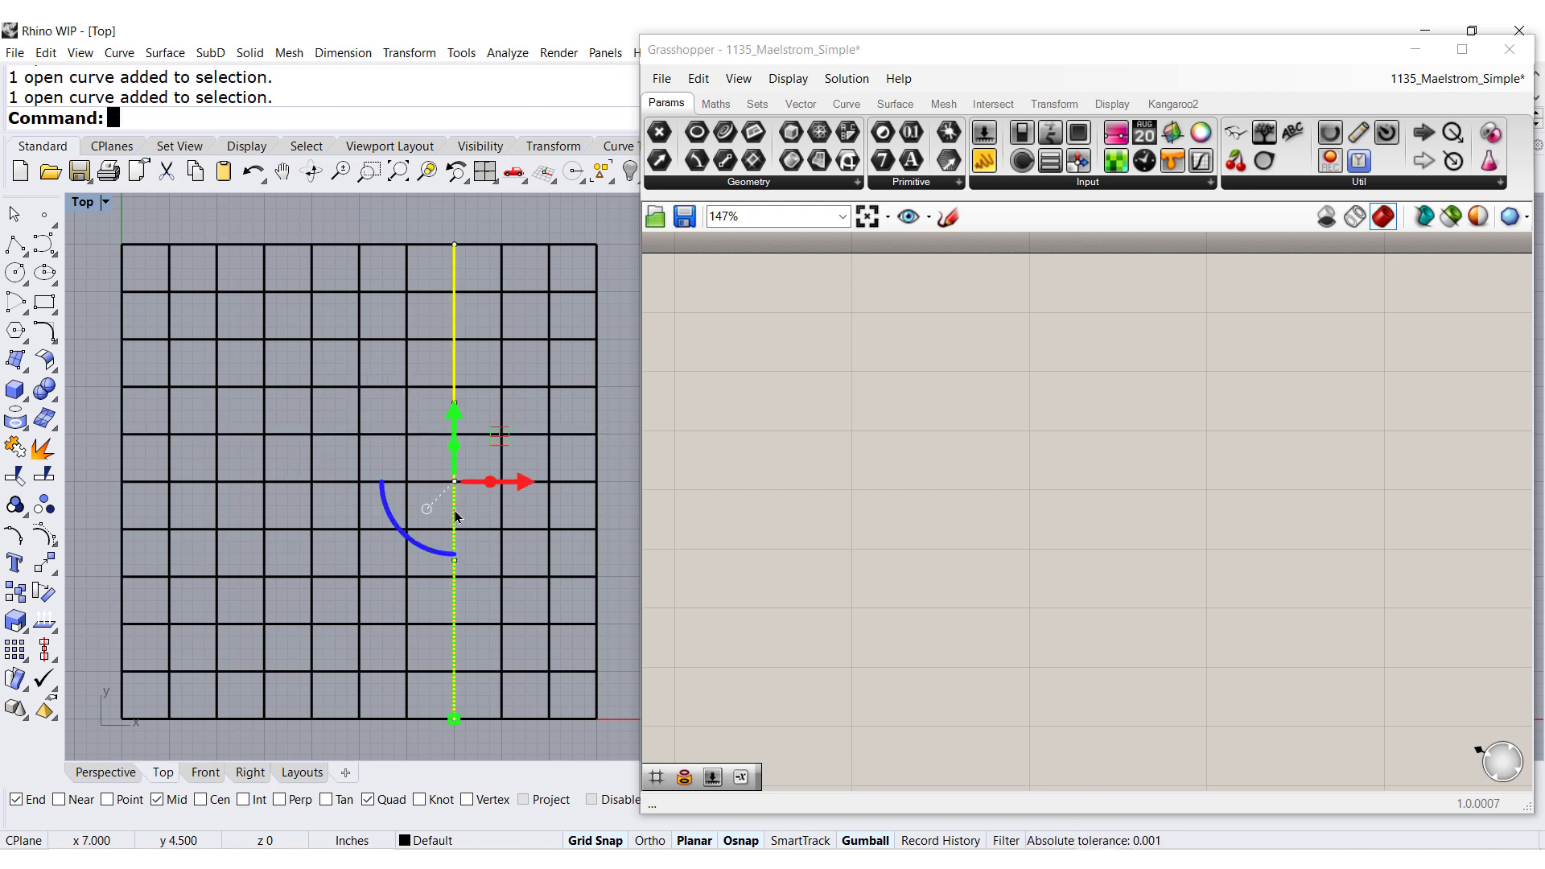
left_click(618, 372)
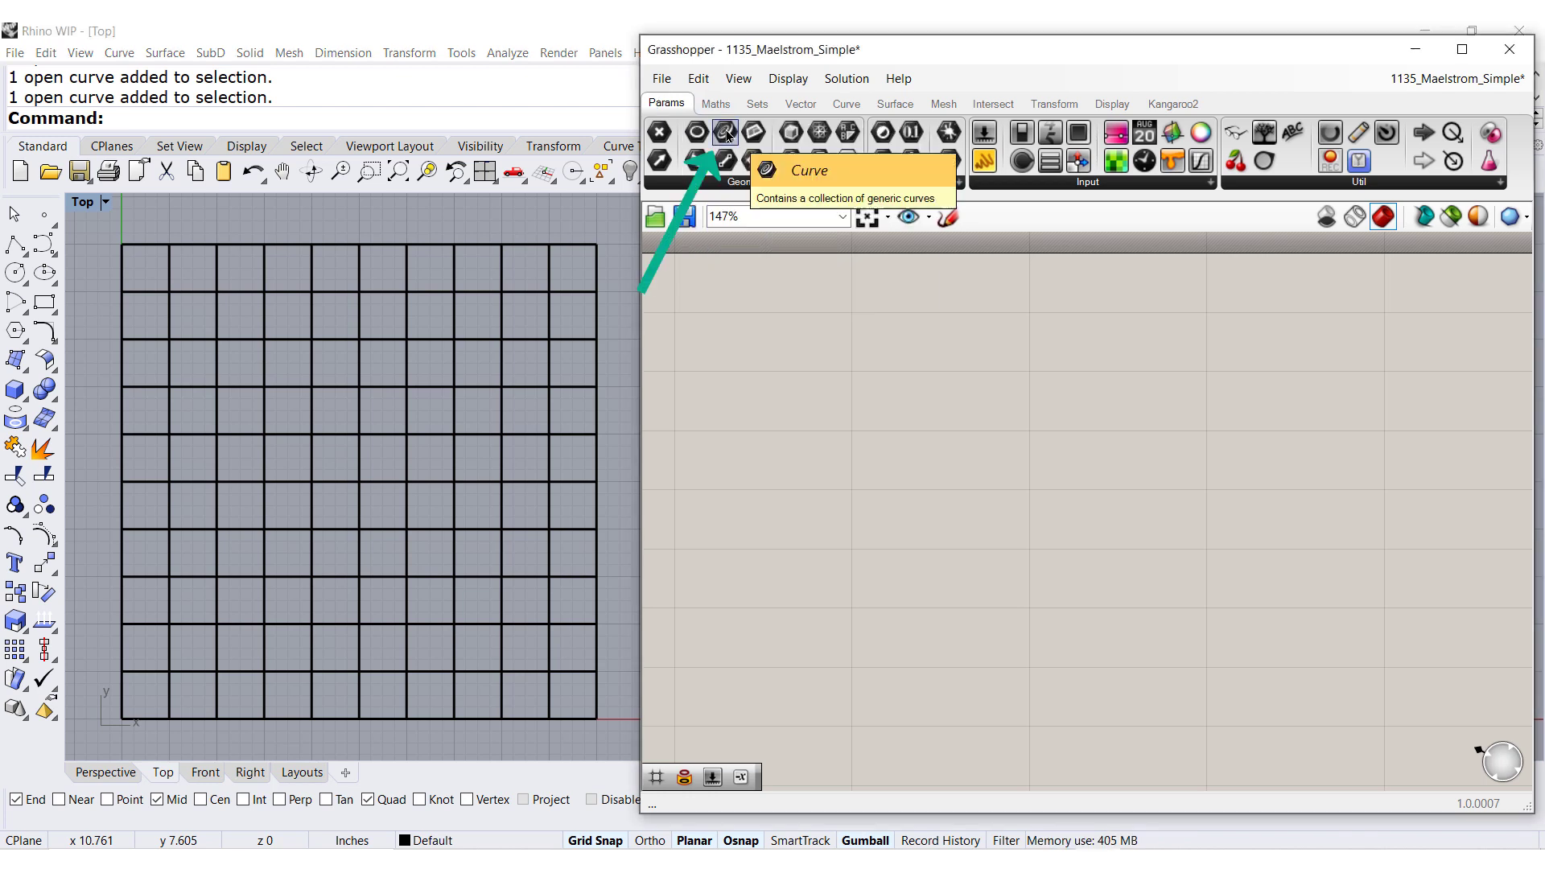
Step: Place a Curve parameter and reference every Rhino grid curve into it with Set Multiple Curves
left_click_drag(727, 134, 751, 406)
scroll(751, 408, "up", 2)
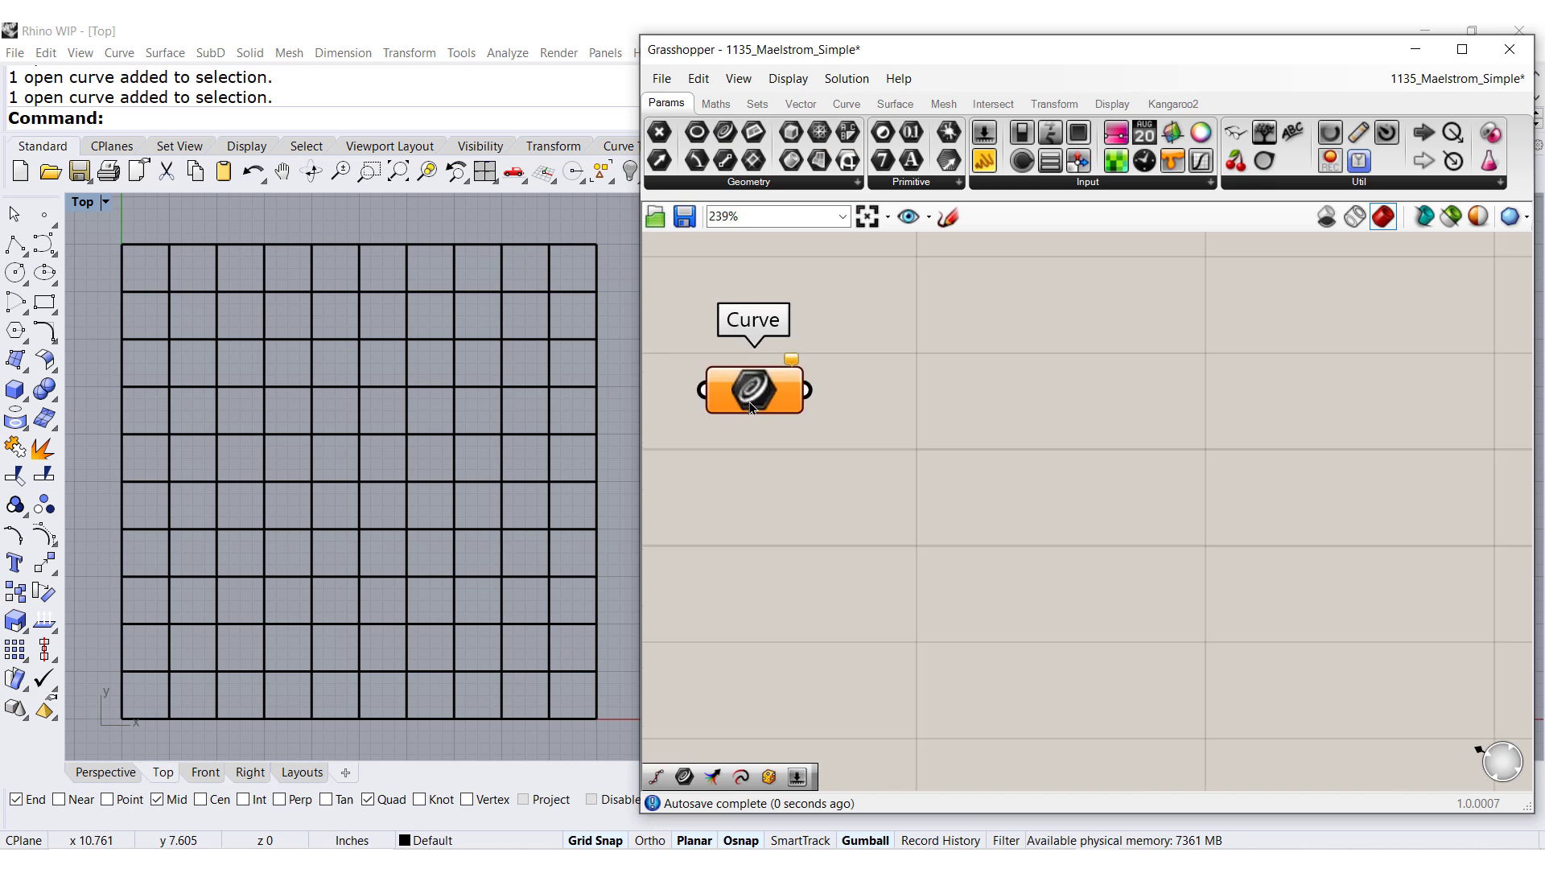
scroll(751, 408, "up", 1)
right_click(751, 398)
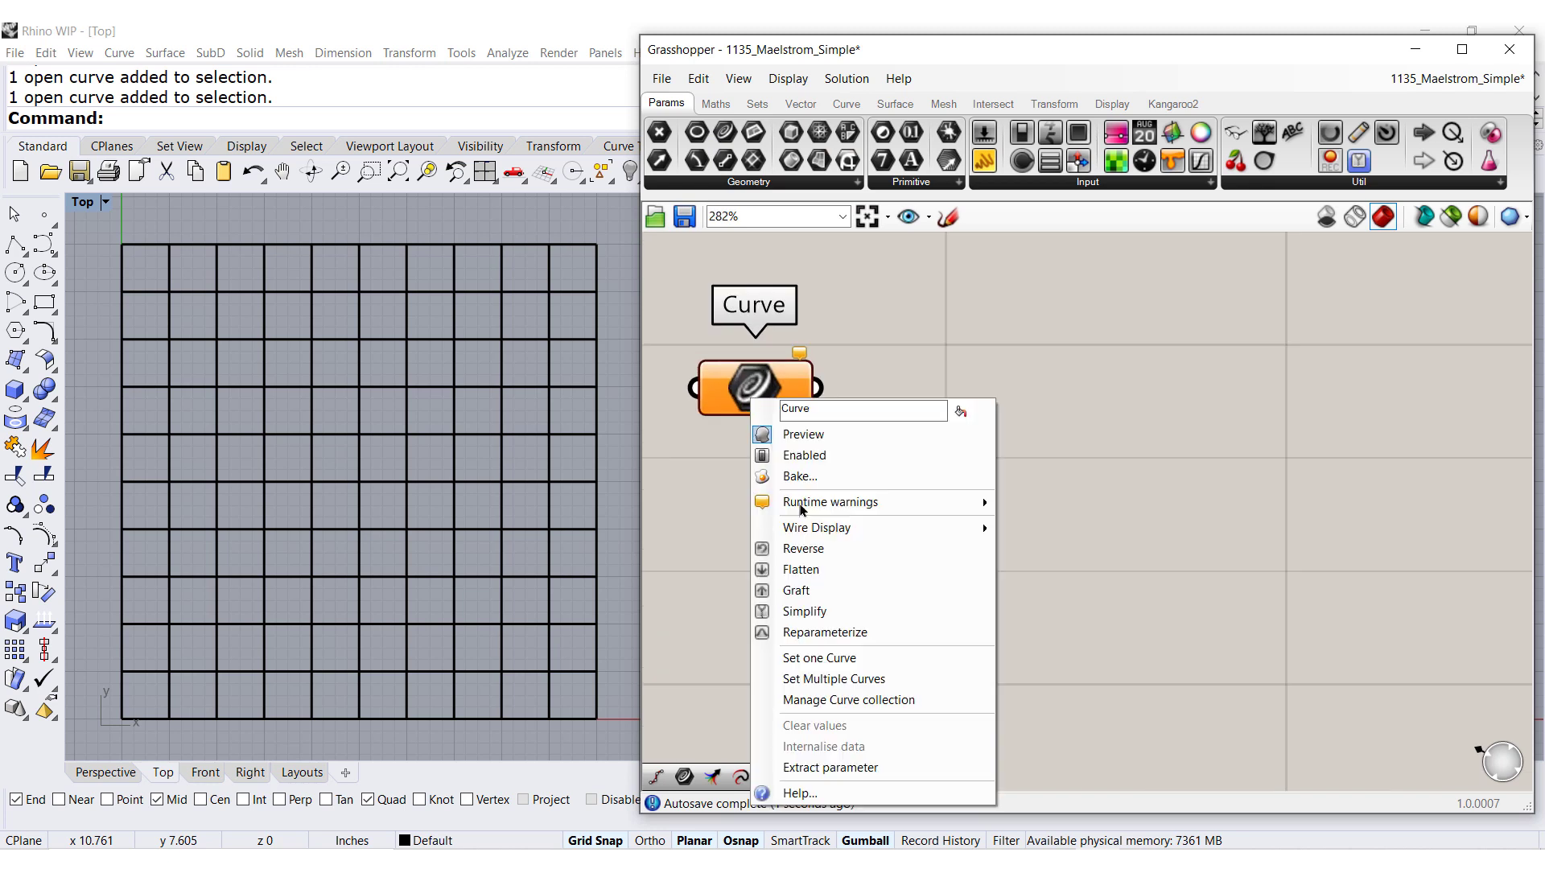
left_click(812, 678)
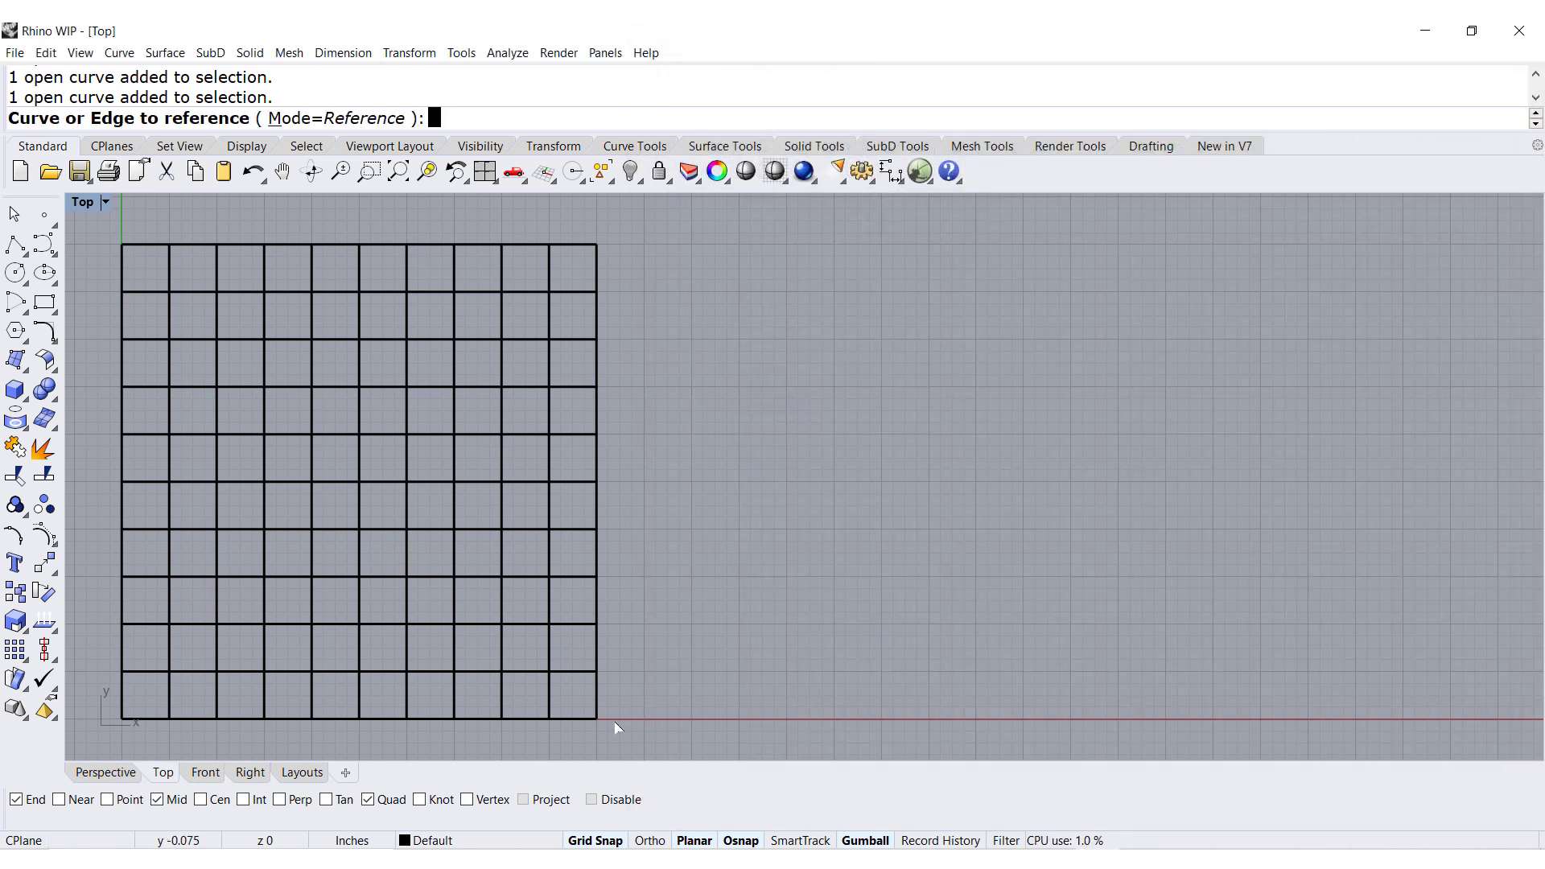
left_click_drag(615, 721, 100, 239)
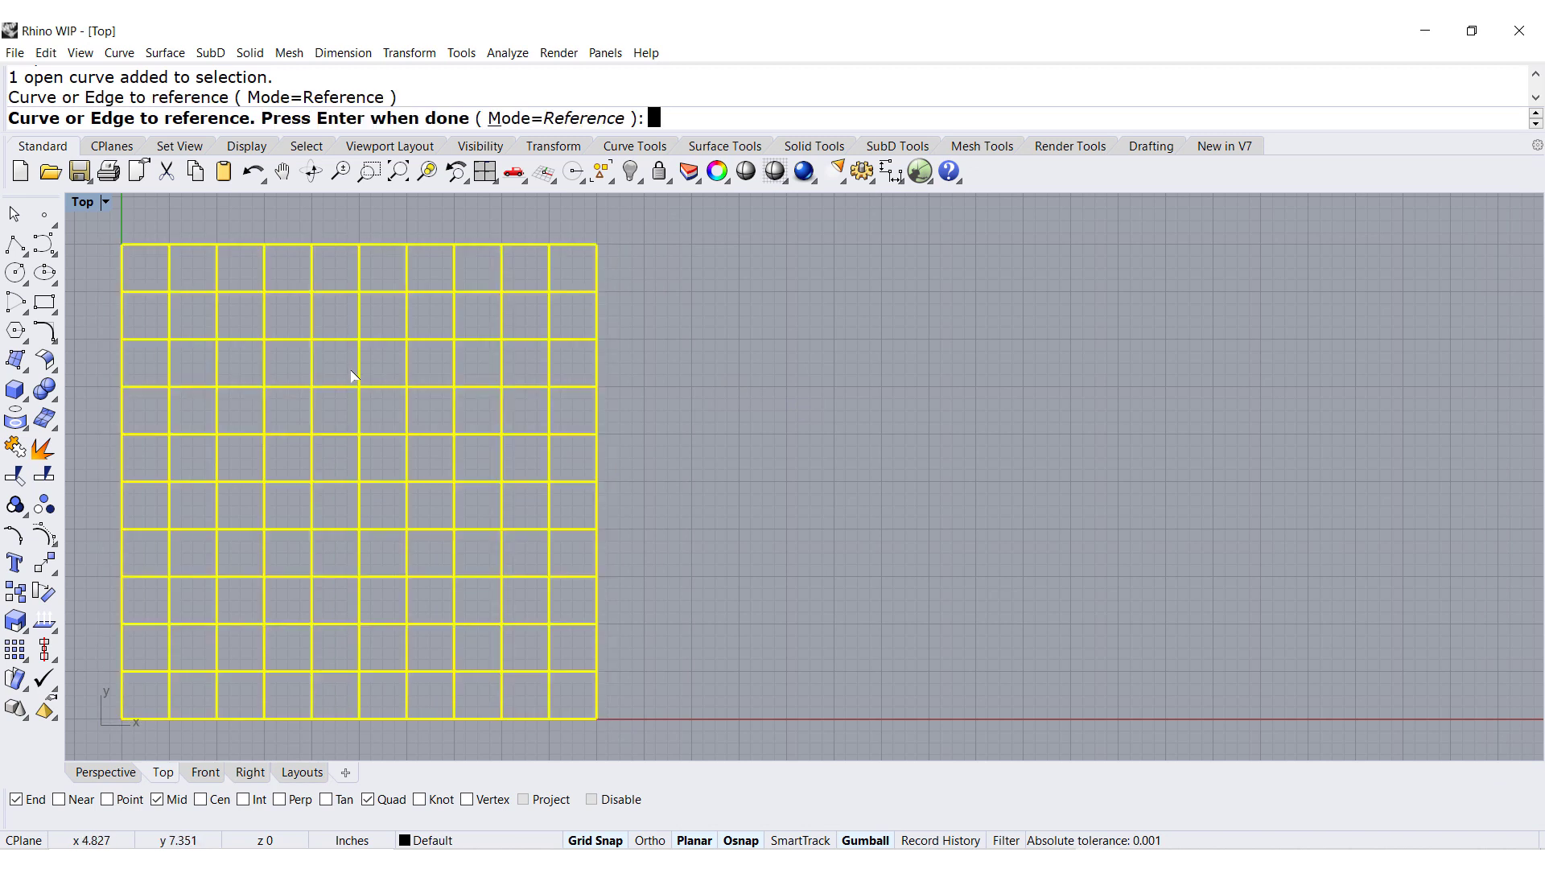
key("Return")
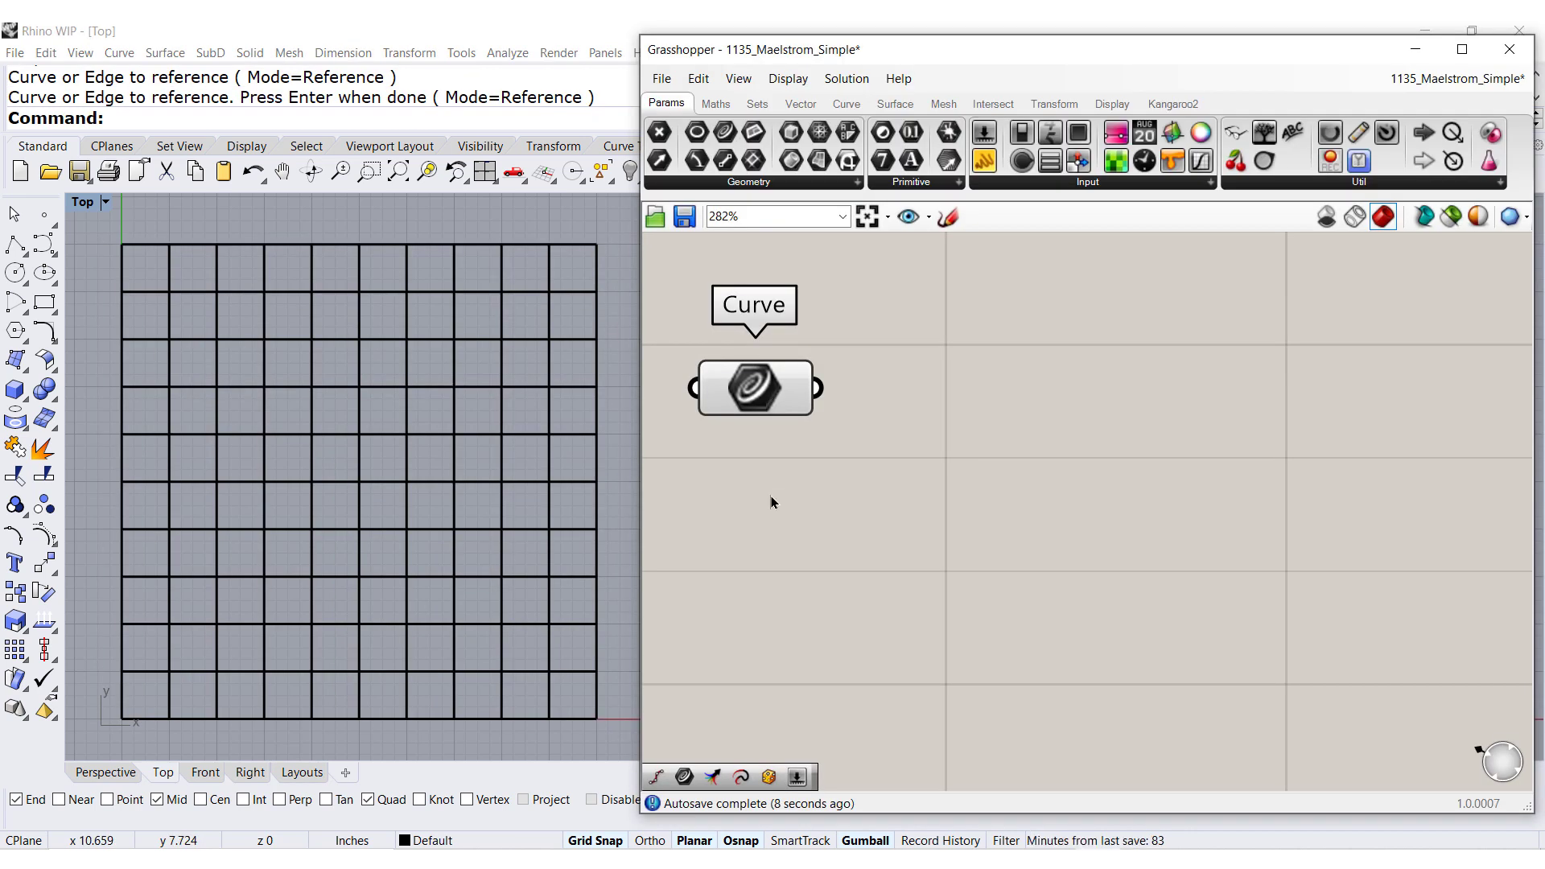
left_click_drag(764, 405, 774, 428)
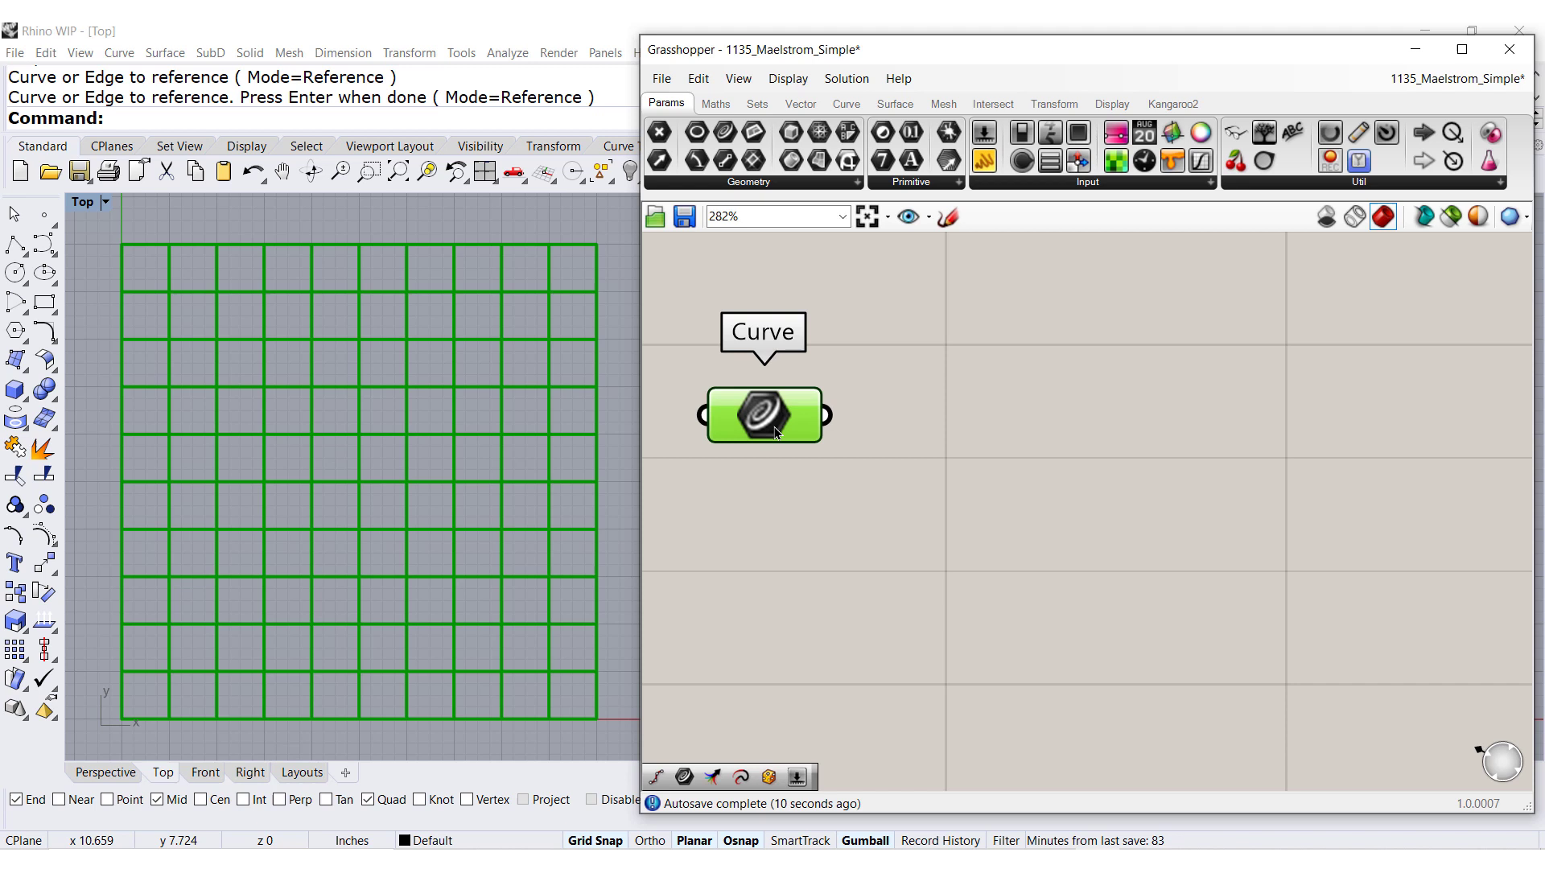
Step: Add a Bounding Box fed by the Curve parameter and set it to Union Box
left_click(893, 109)
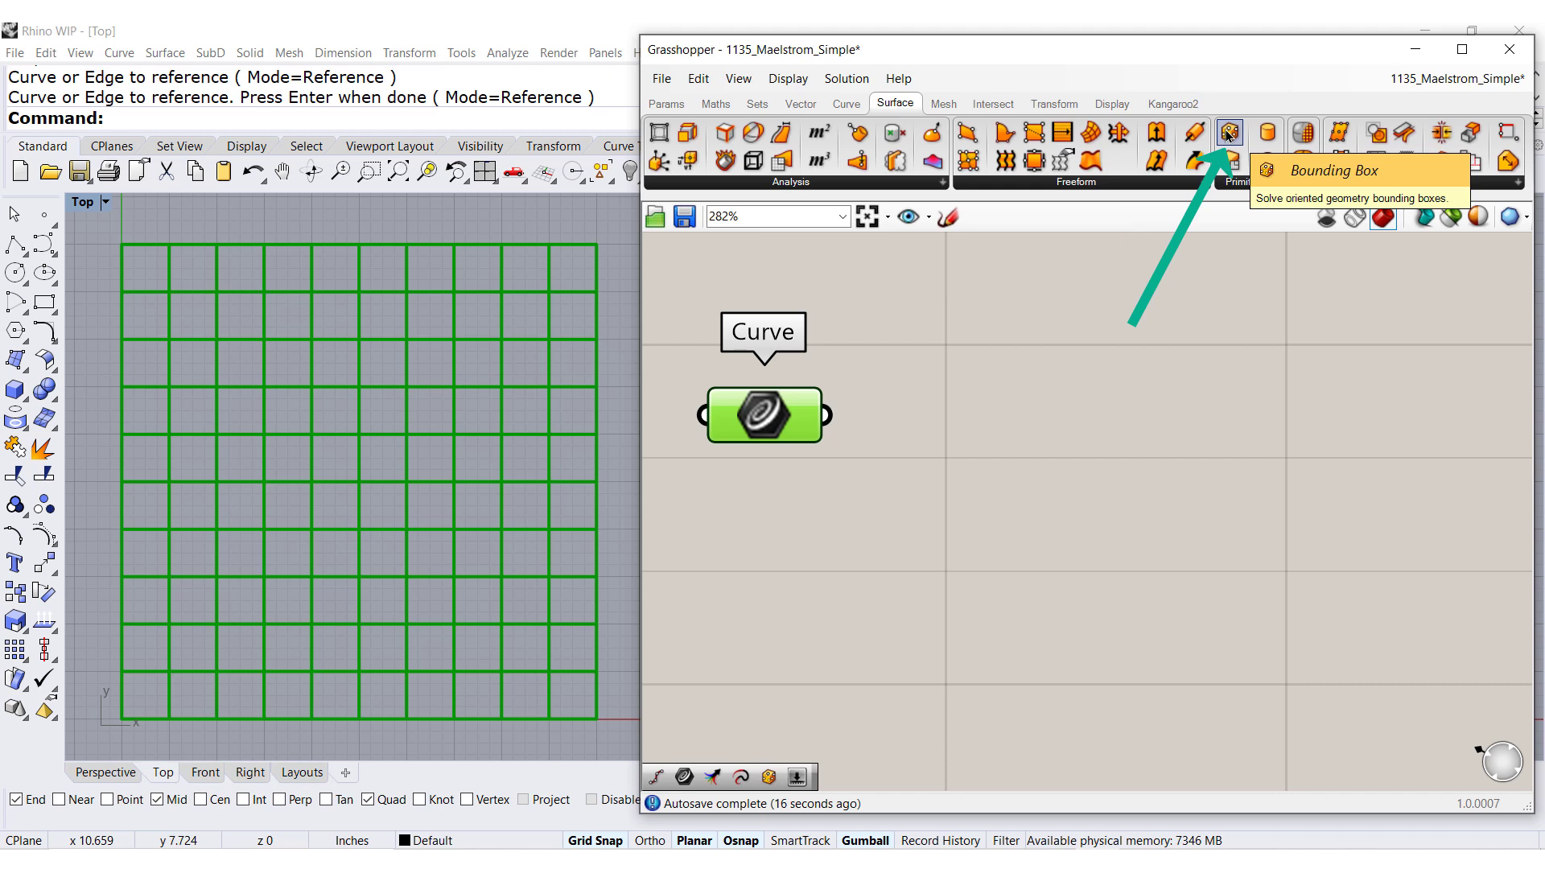
left_click_drag(1228, 135, 1033, 317)
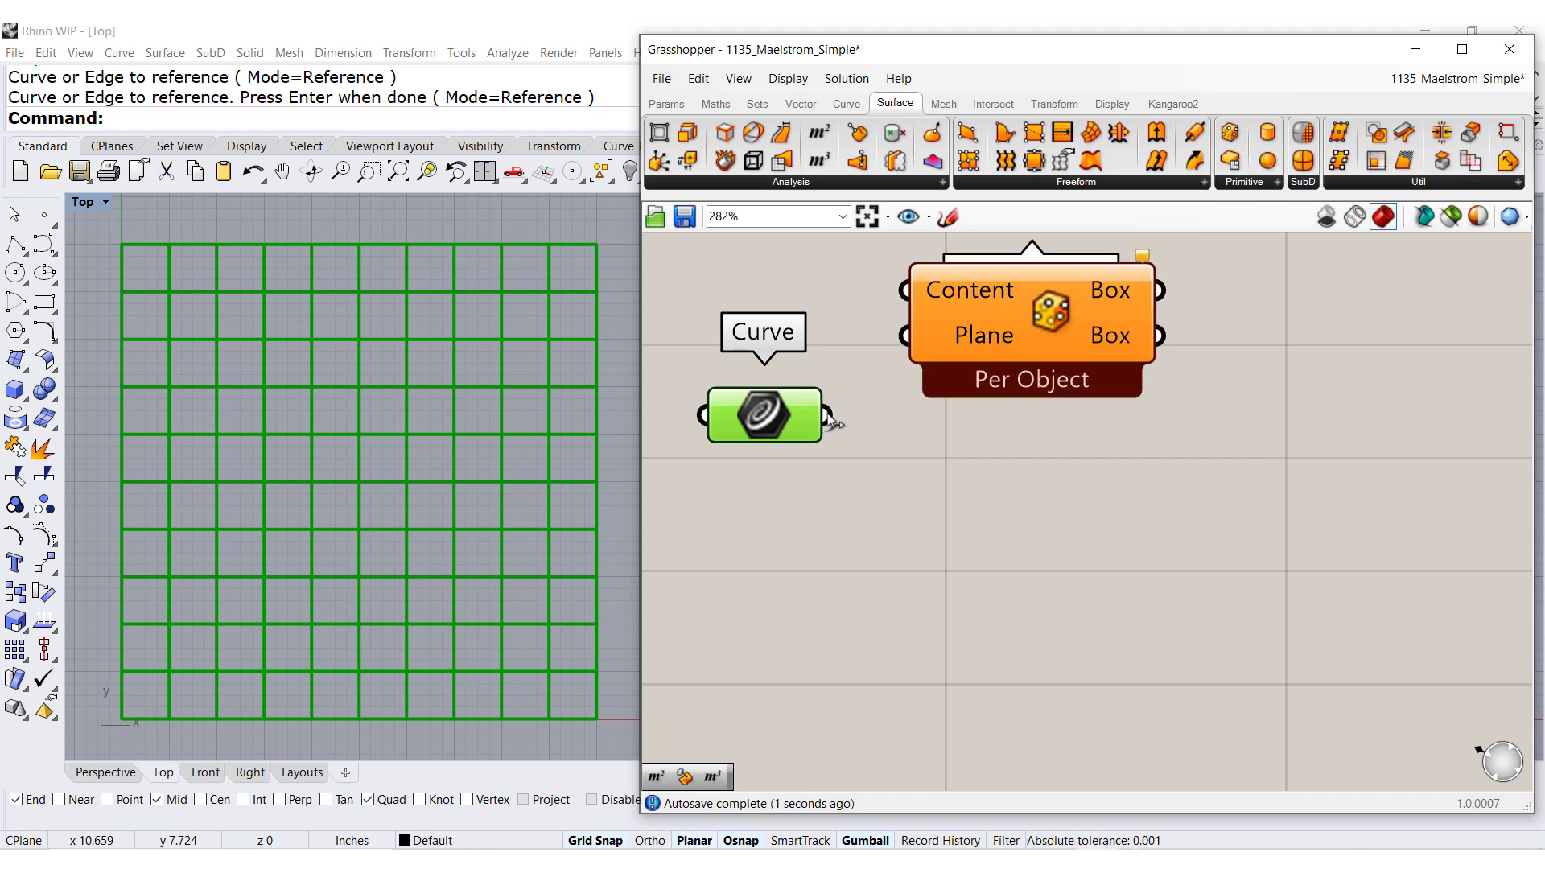
left_click_drag(829, 415, 903, 292)
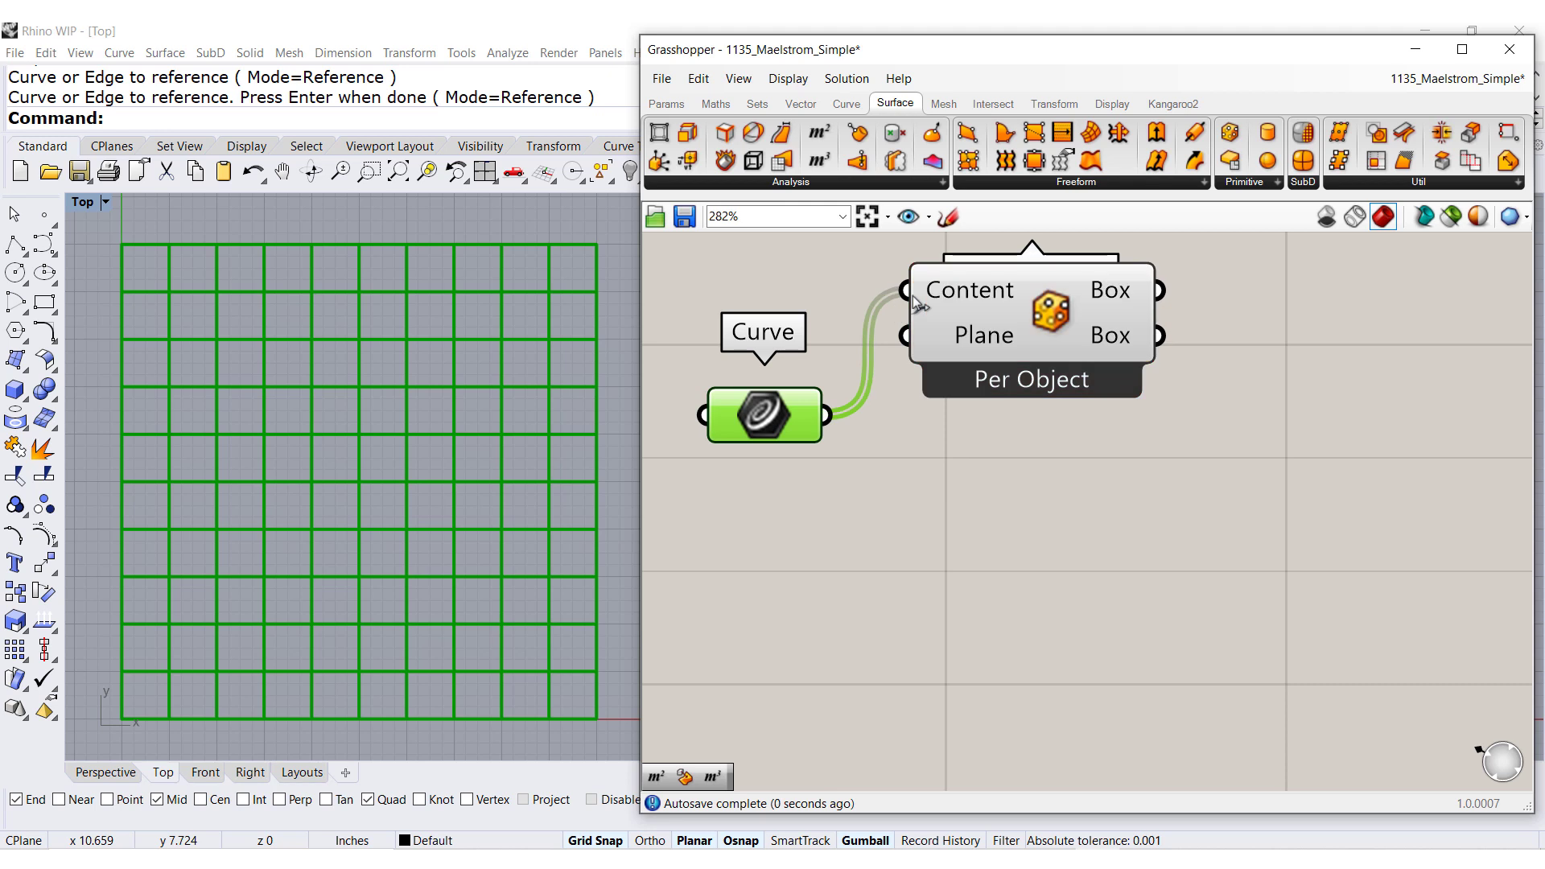
right_click(1049, 317)
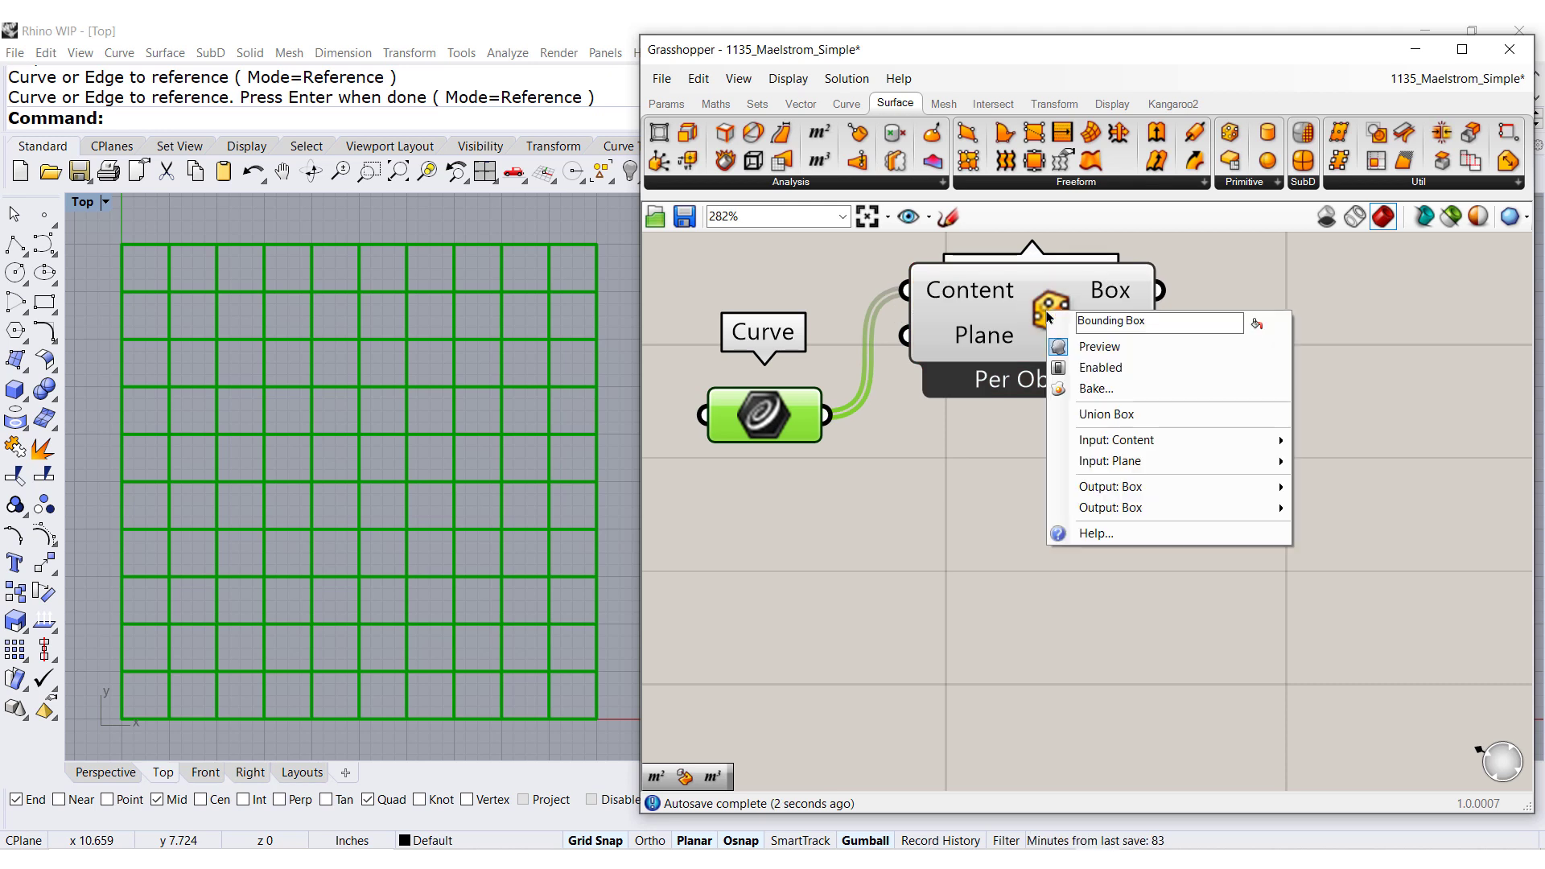
left_click(1104, 418)
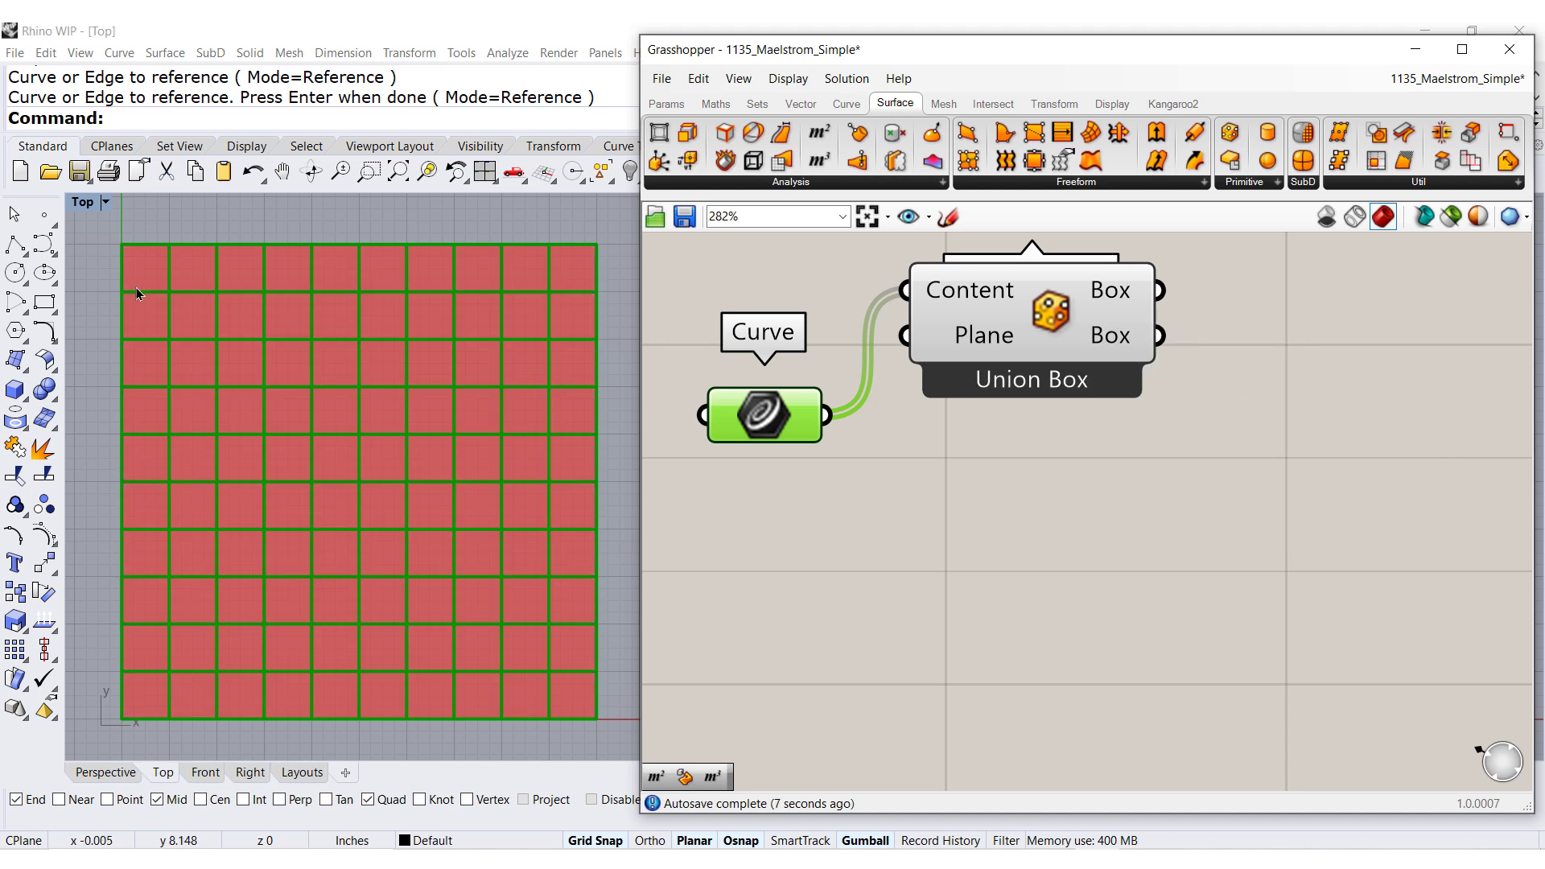
Step: Disable the Bounding Box component's preview in Rhino
scroll(158, 440, "down", 1)
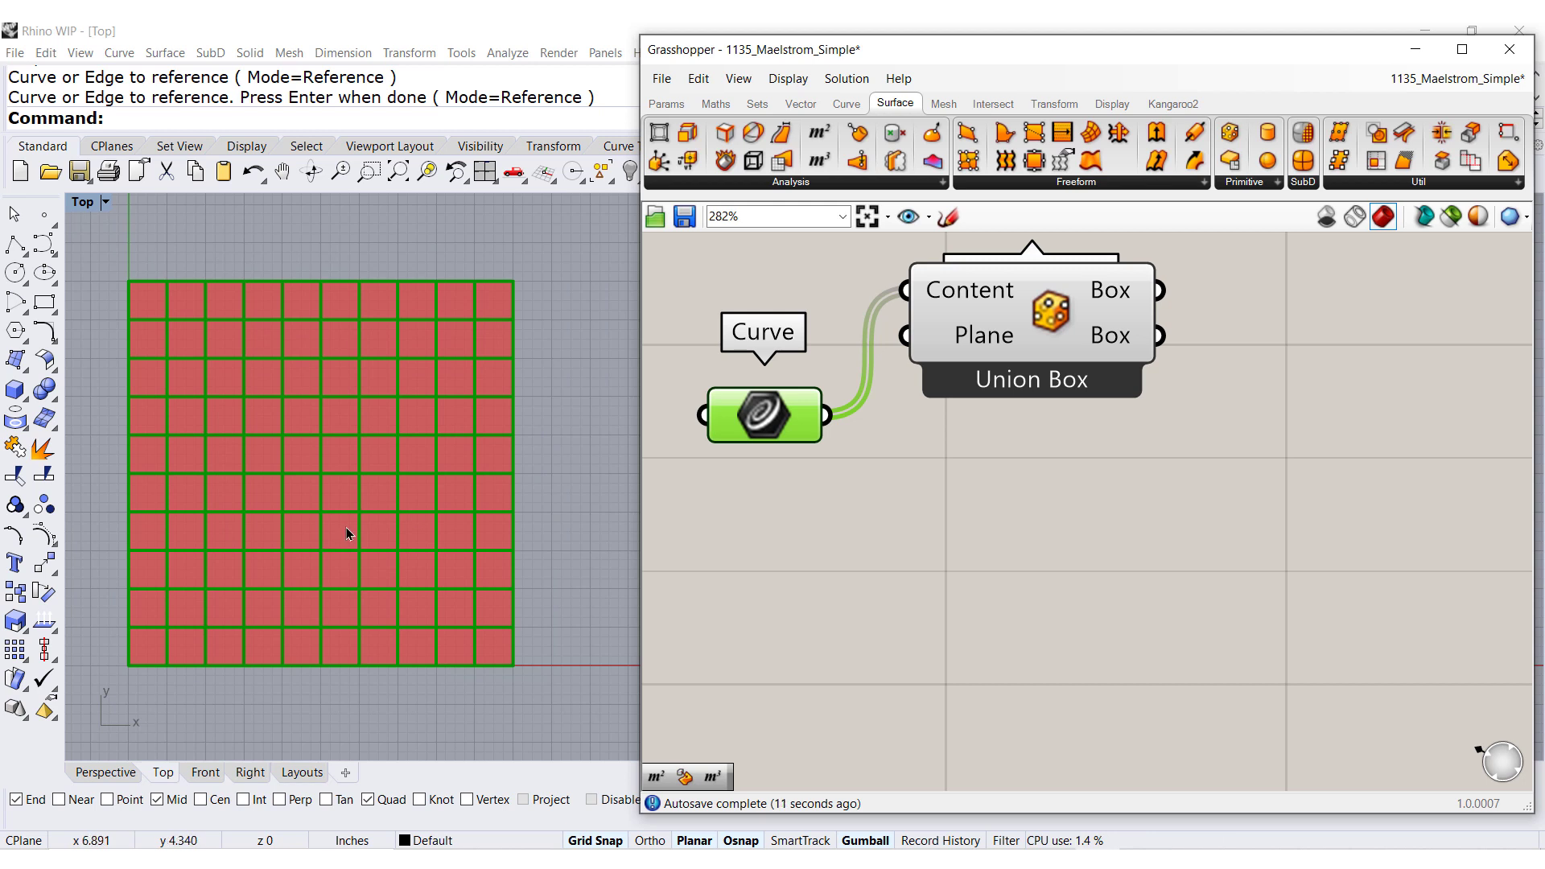
left_click(937, 515)
right_click_drag(988, 486, 957, 551)
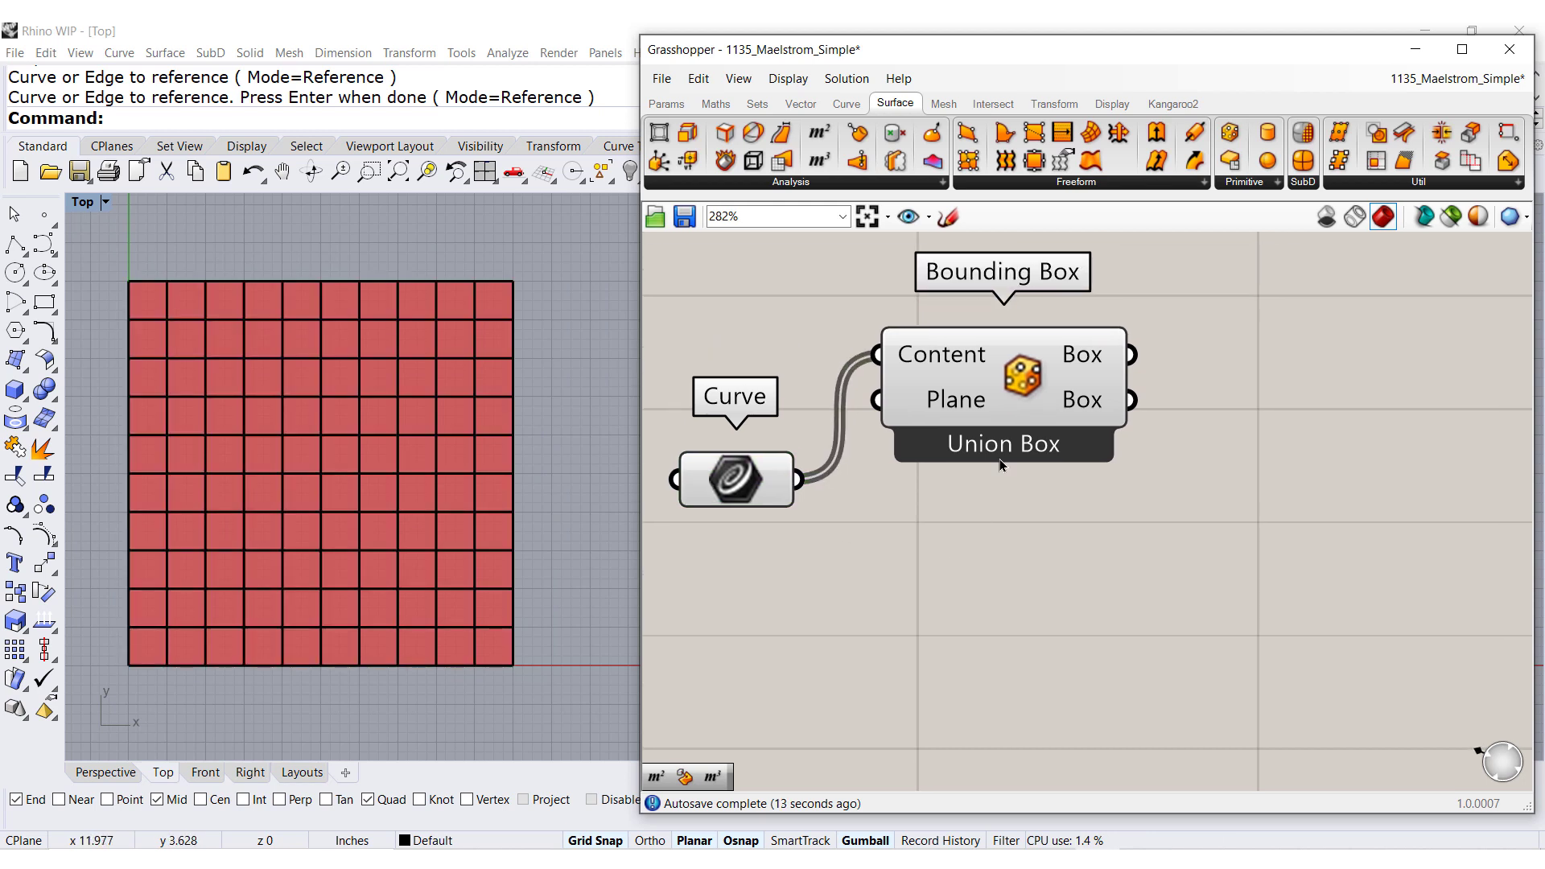
middle_click(1013, 380)
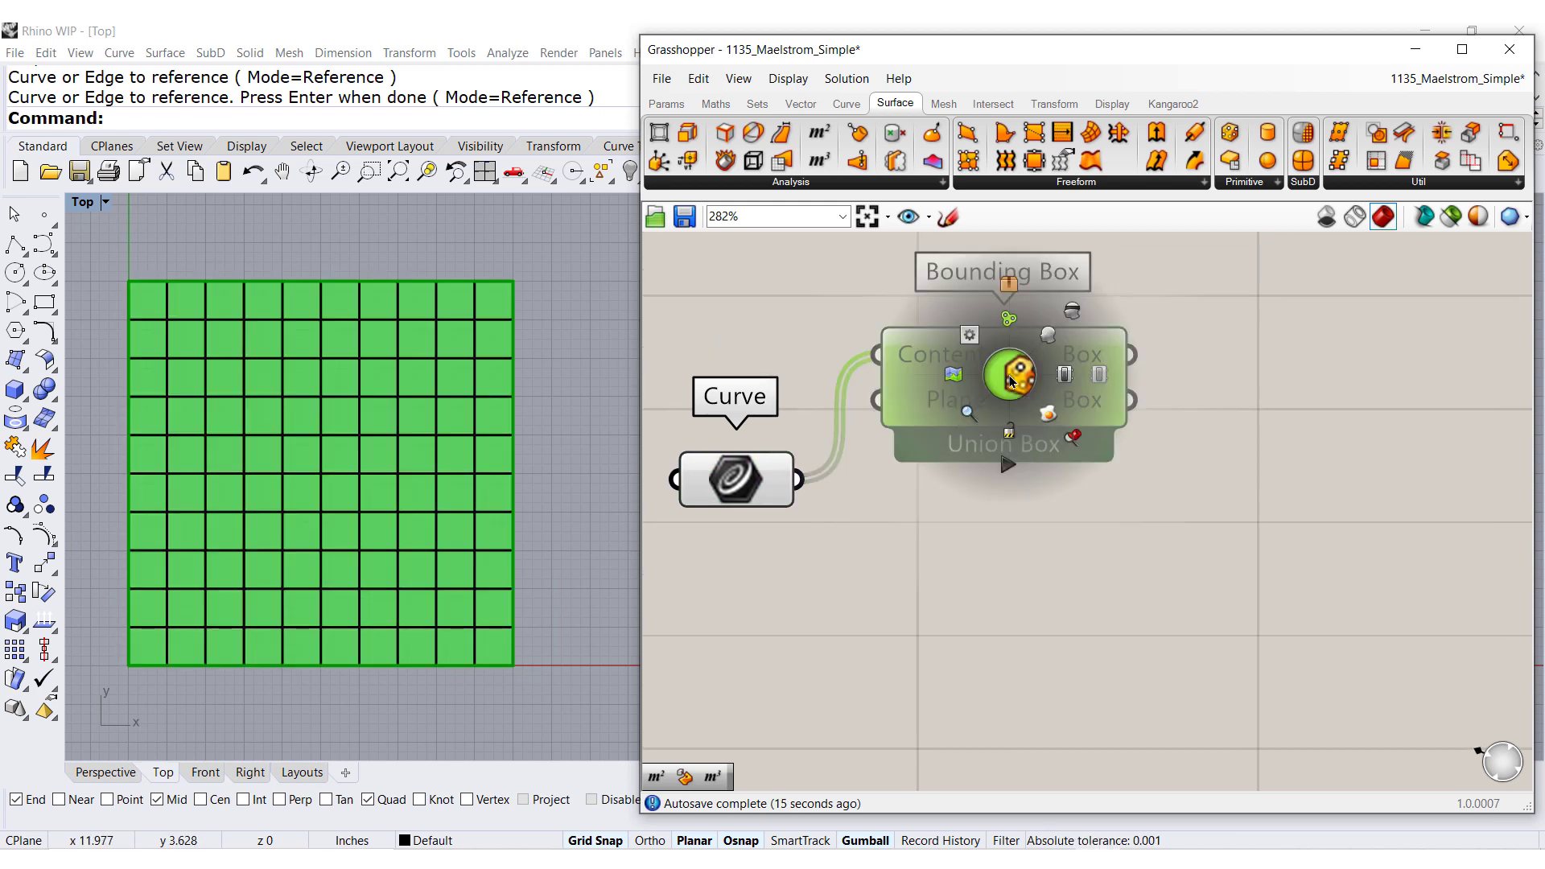
left_click(1070, 314)
left_click(1135, 575)
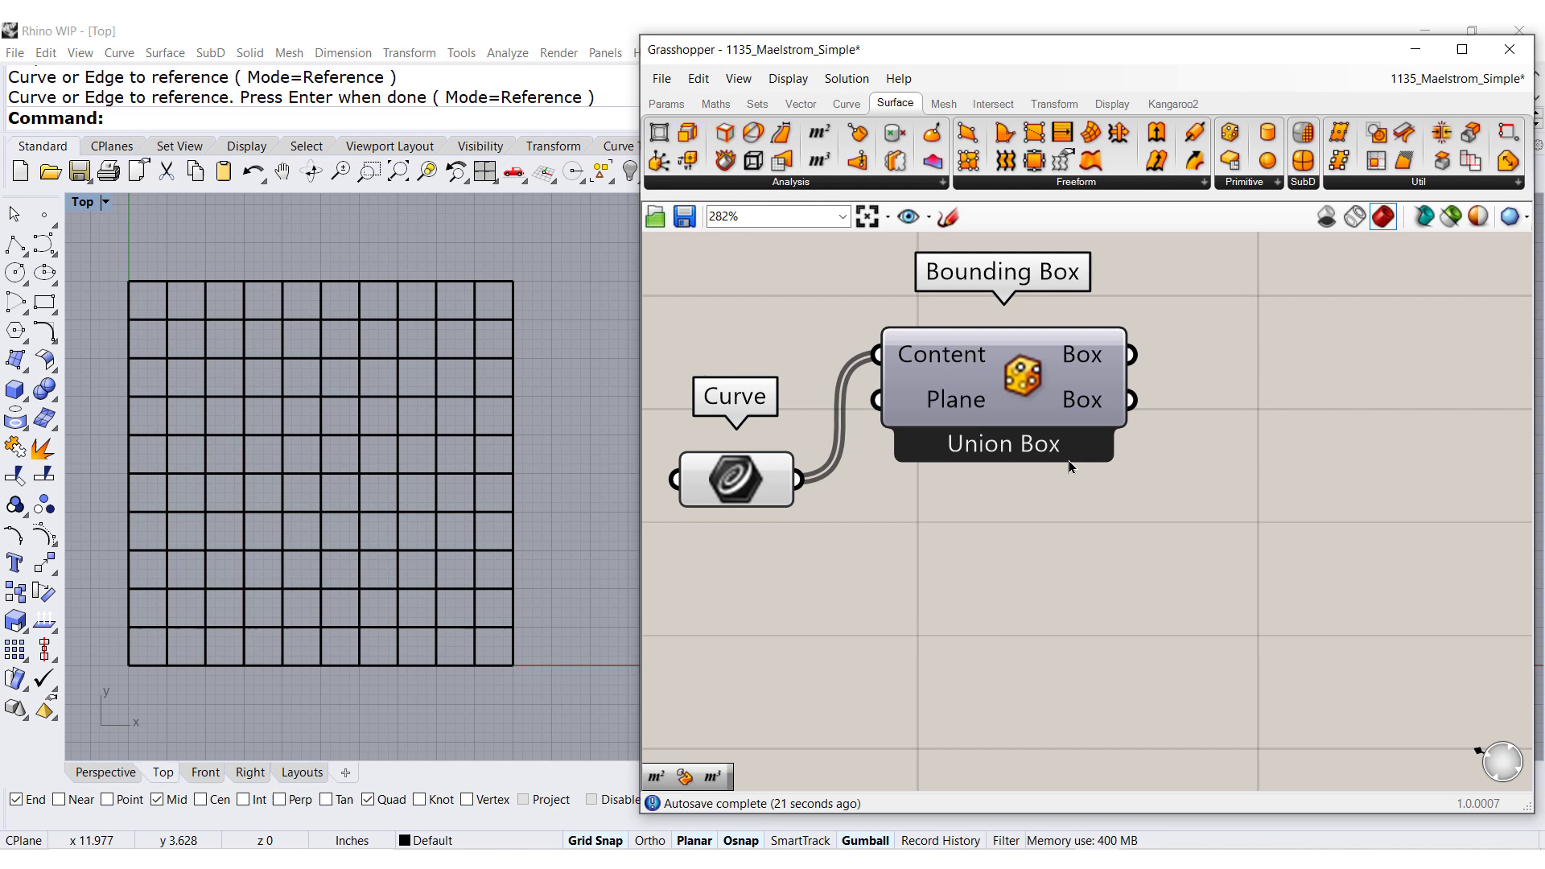
left_click(1032, 428)
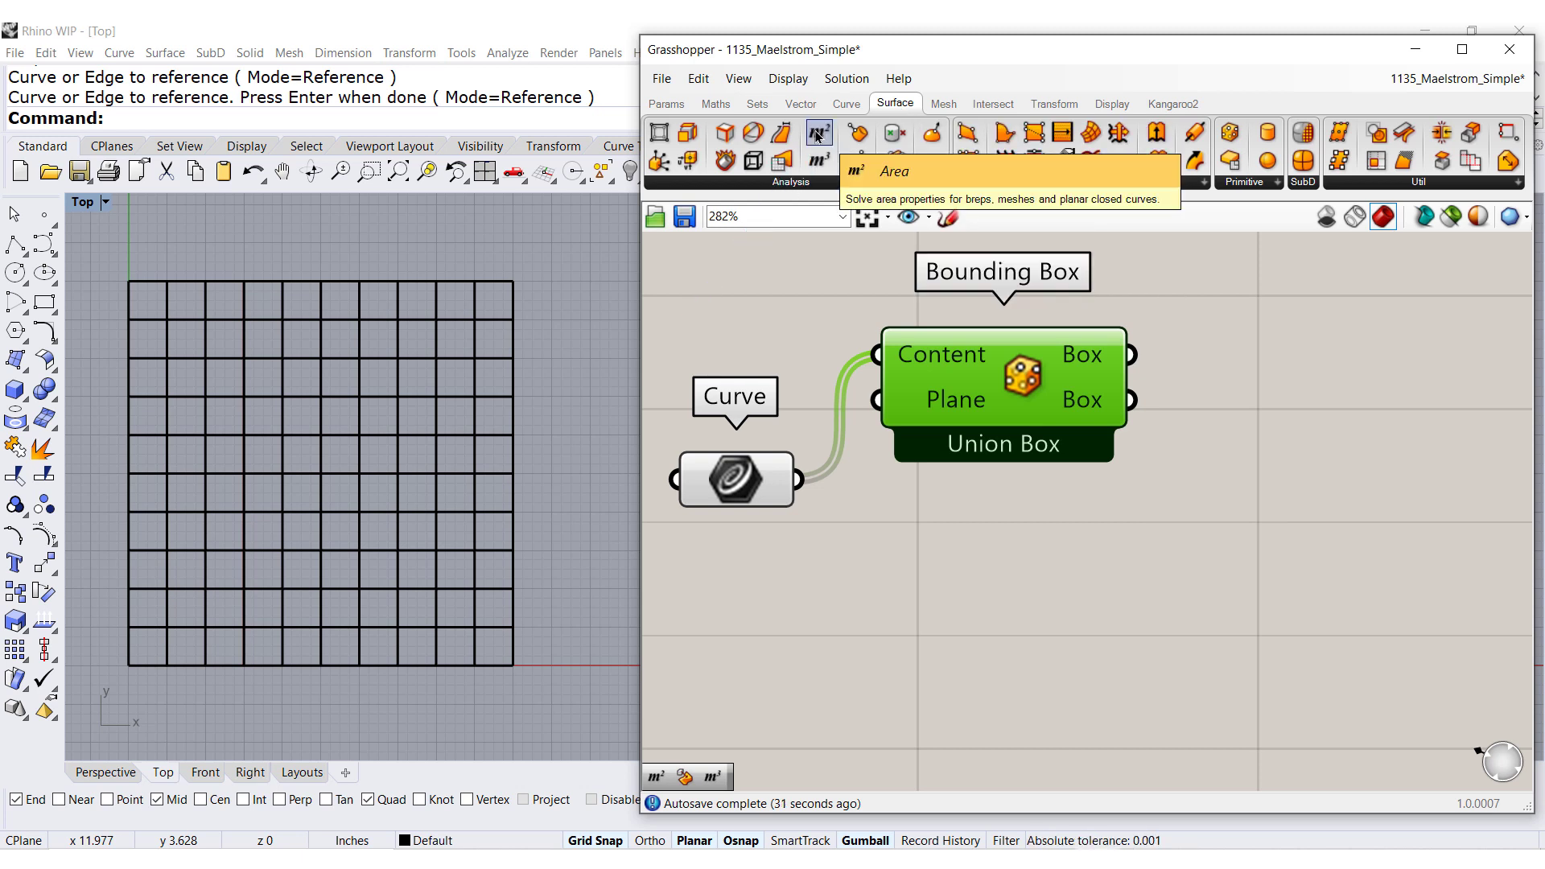
Step: Add an Area component and wire the union box into its Geometry input
left_click_drag(817, 137, 1317, 370)
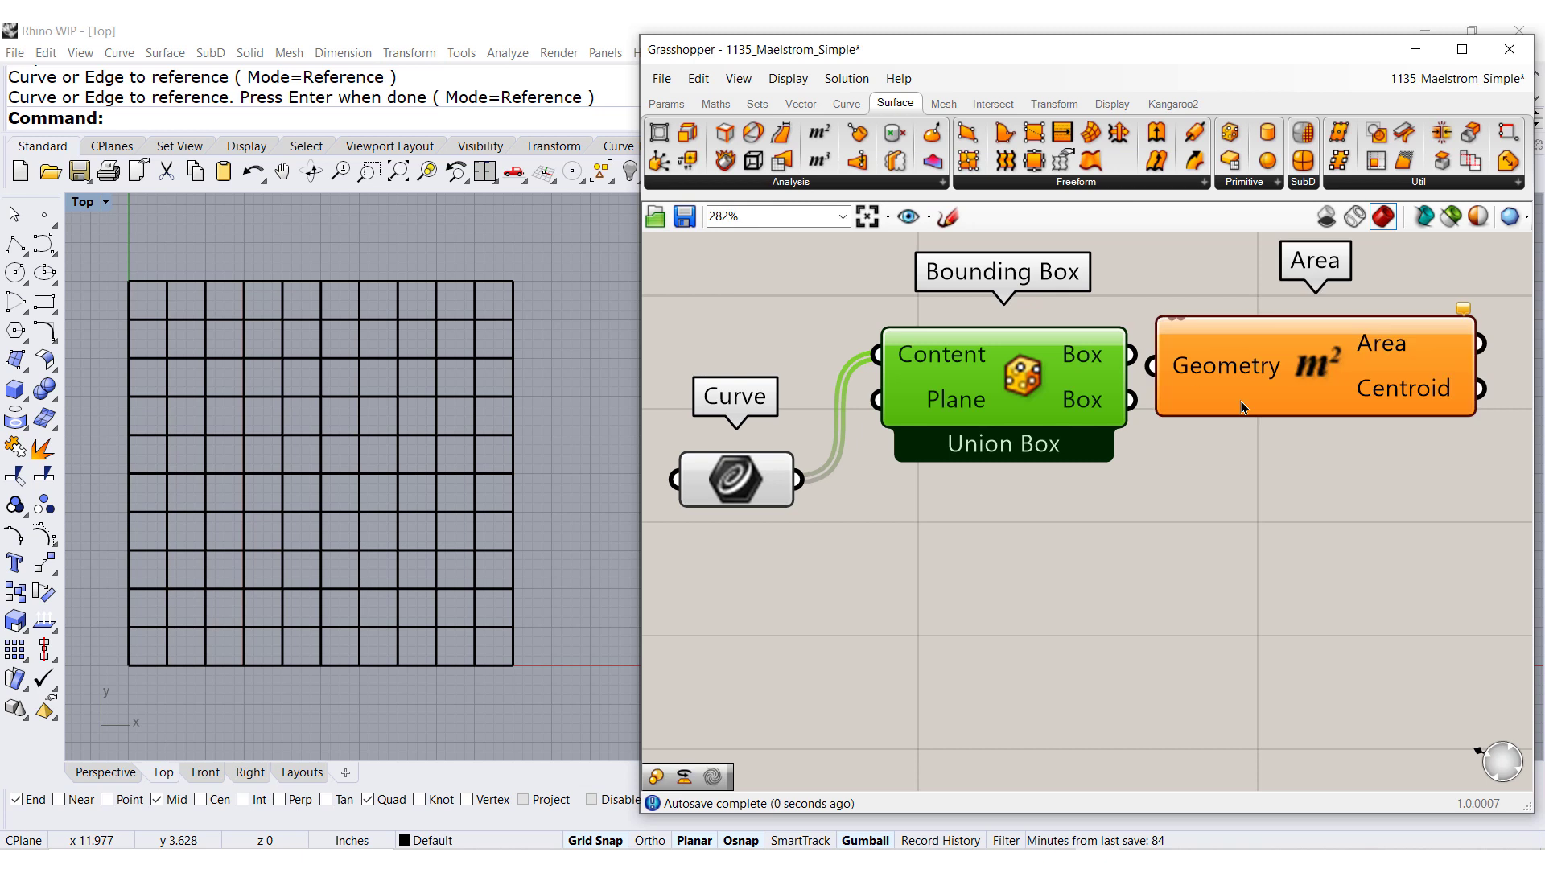
left_click_drag(1242, 406, 1252, 395)
left_click_drag(1131, 355, 1160, 355)
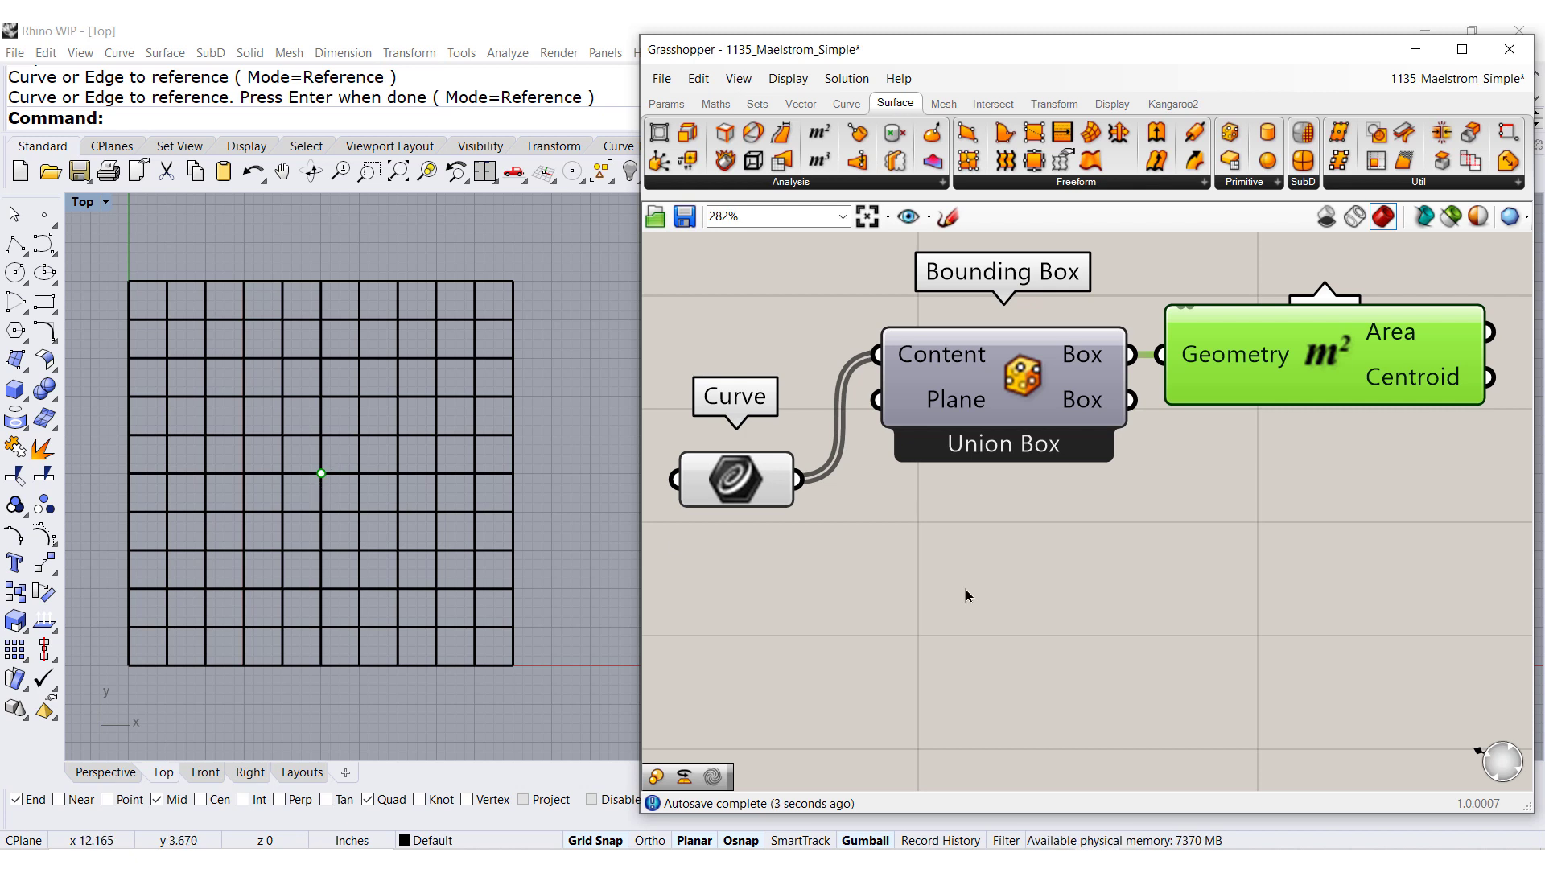
scroll(967, 595, "down", 3)
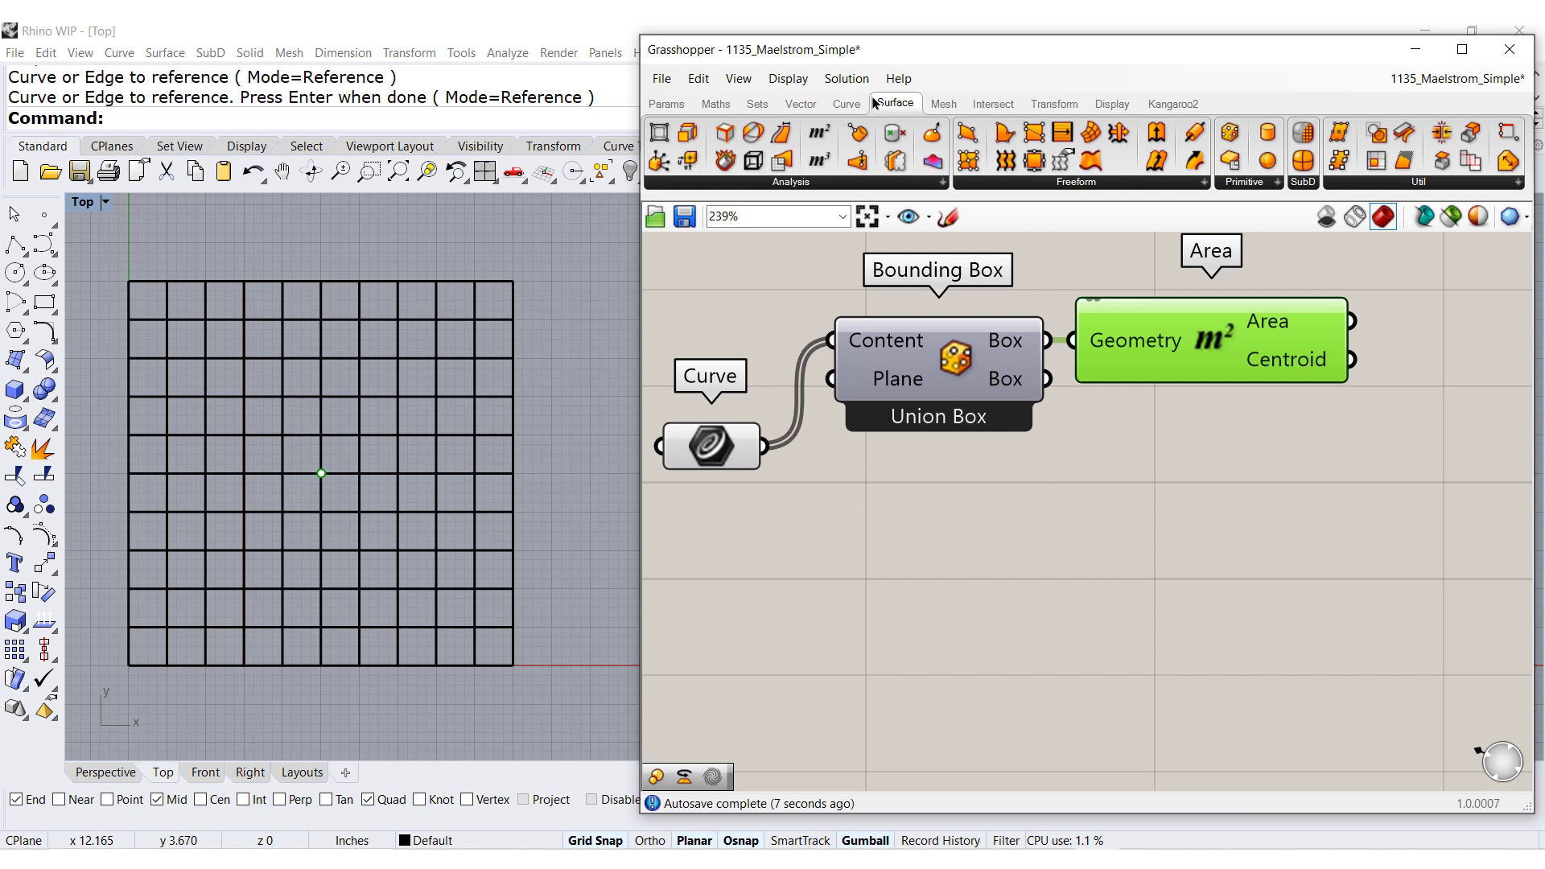
Step: Place a Maelstrom component from the Morph list and wire the grid curves into its Geometry
left_click(1056, 104)
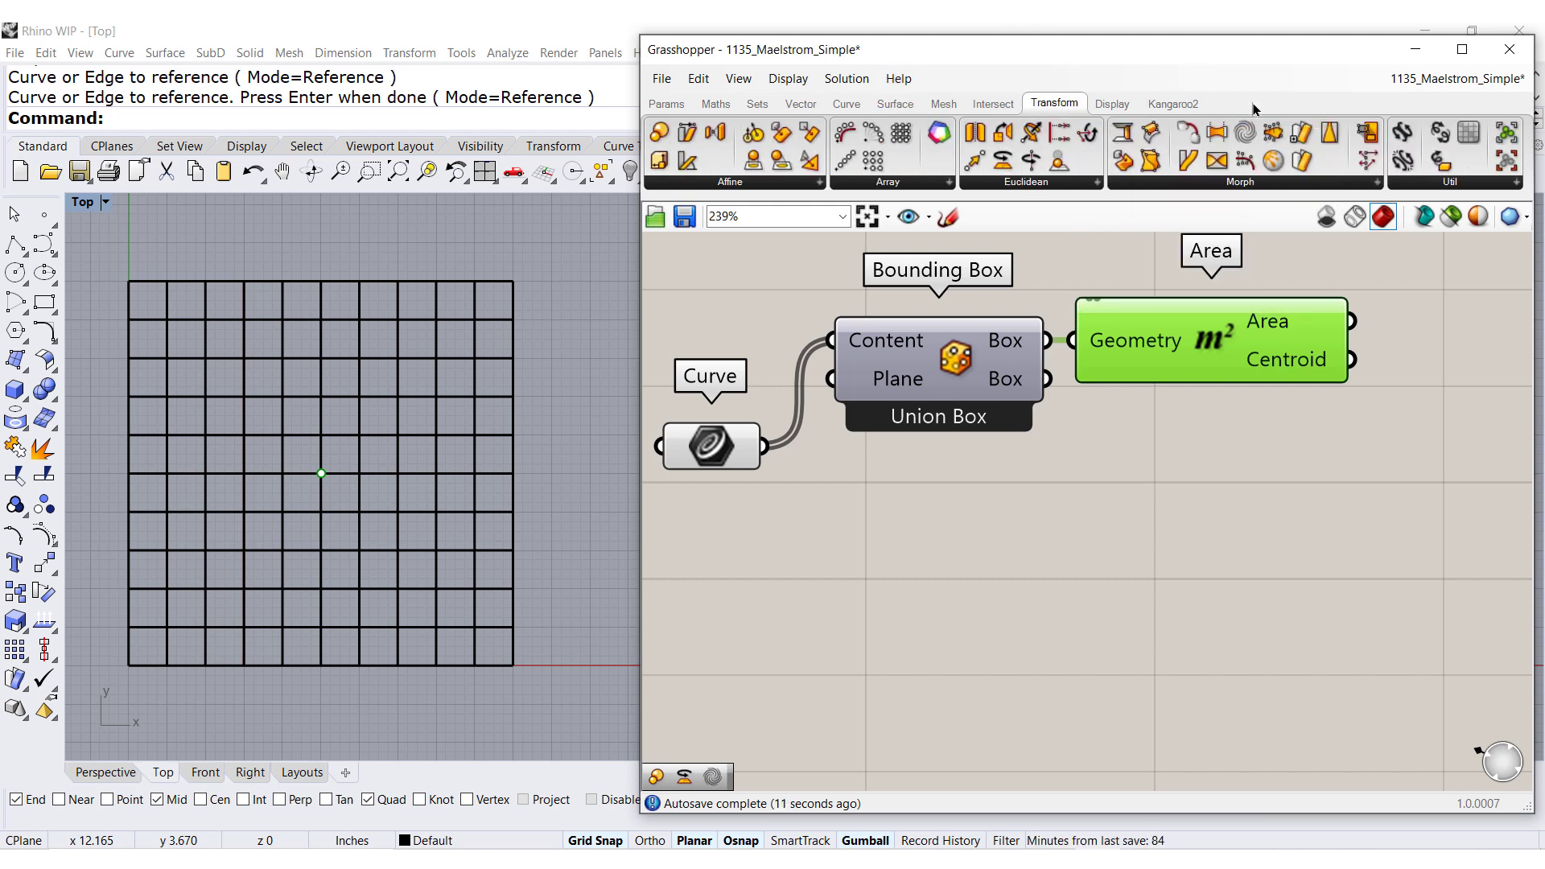
left_click(1243, 185)
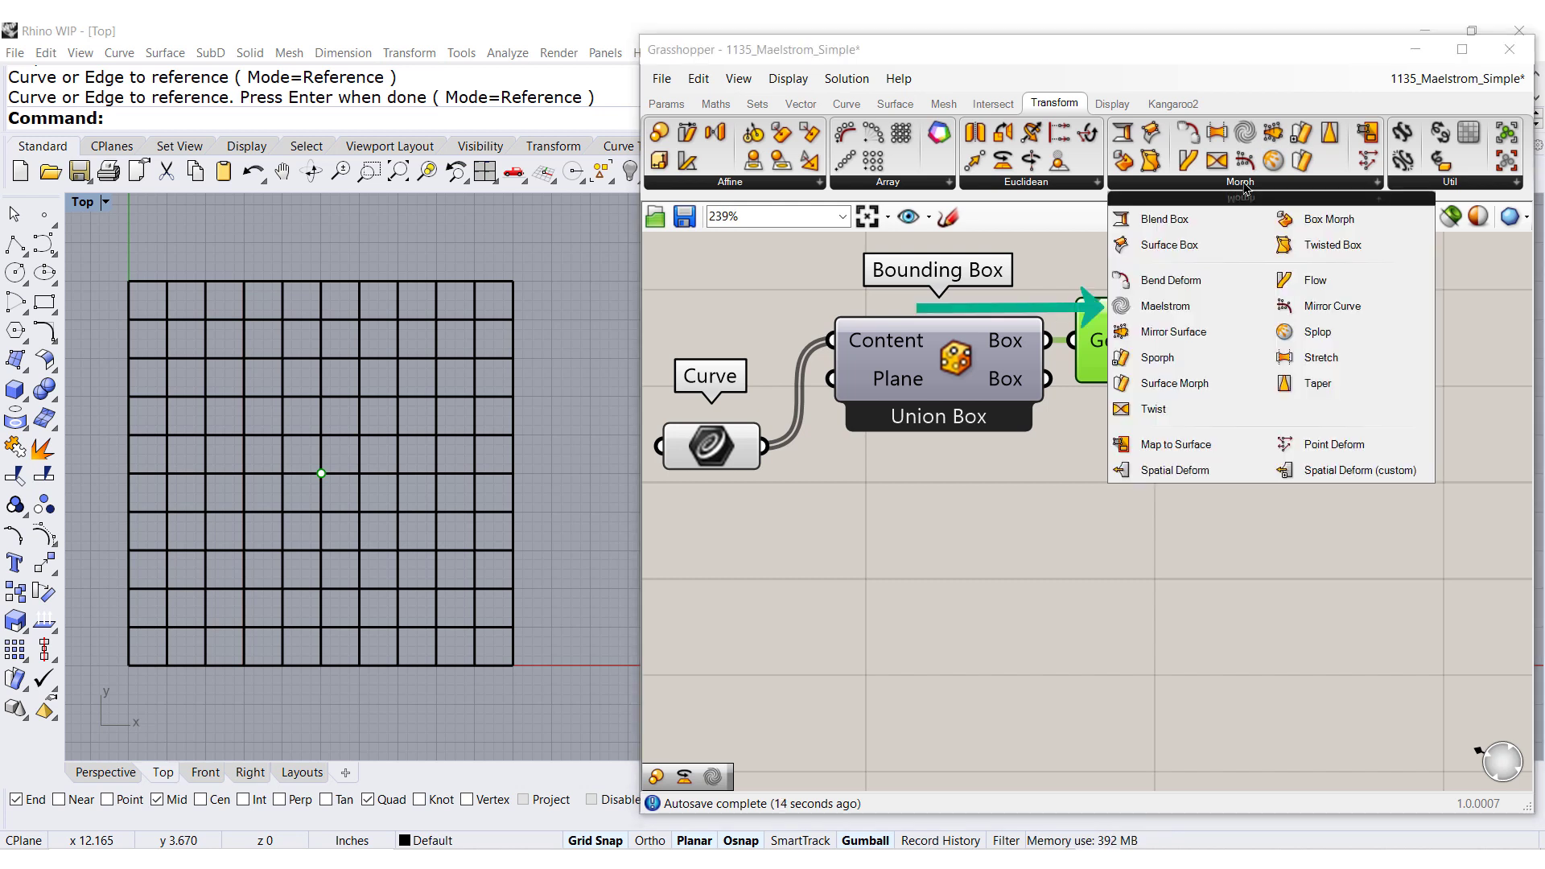
left_click(1177, 312)
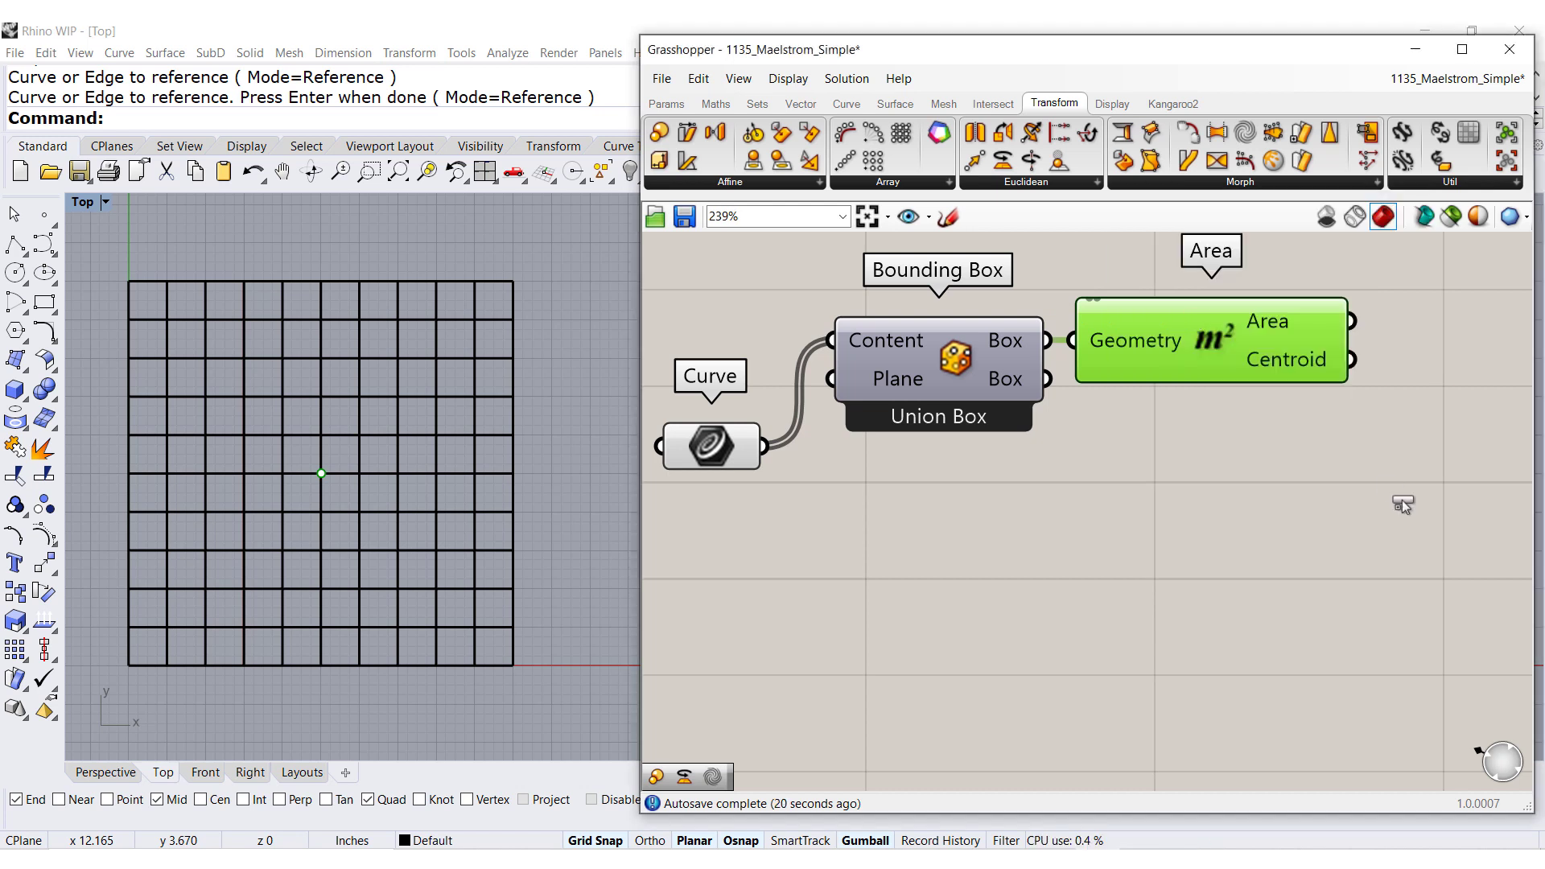
left_click(1436, 554)
scroll(981, 573, "down", 1)
right_click_drag(1119, 594, 1072, 561)
left_click_drag(1307, 563, 1392, 553)
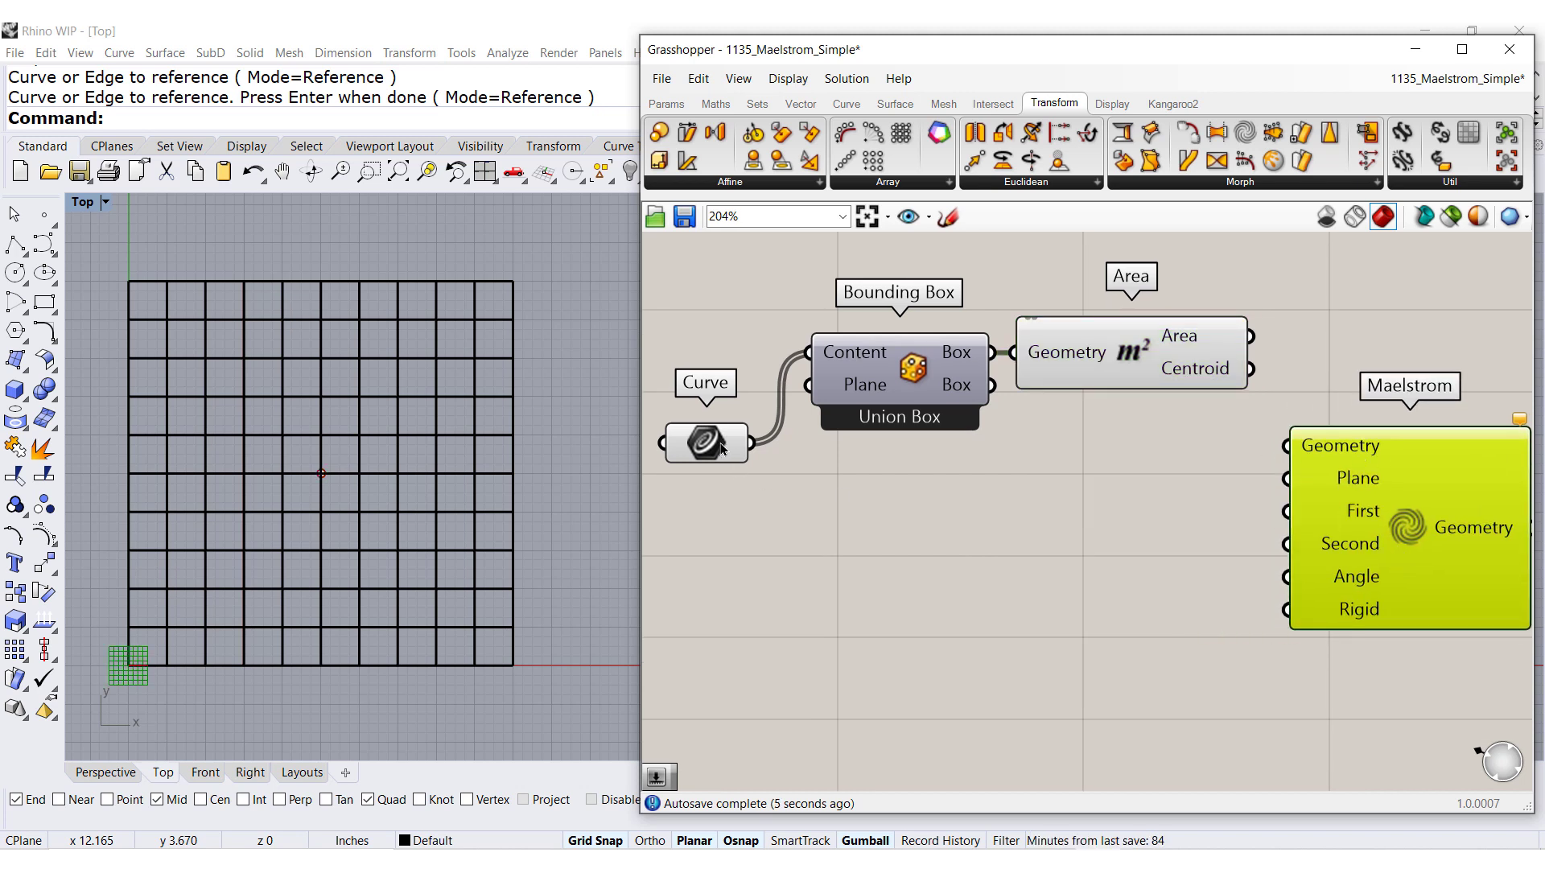
left_click_drag(715, 453, 1288, 446)
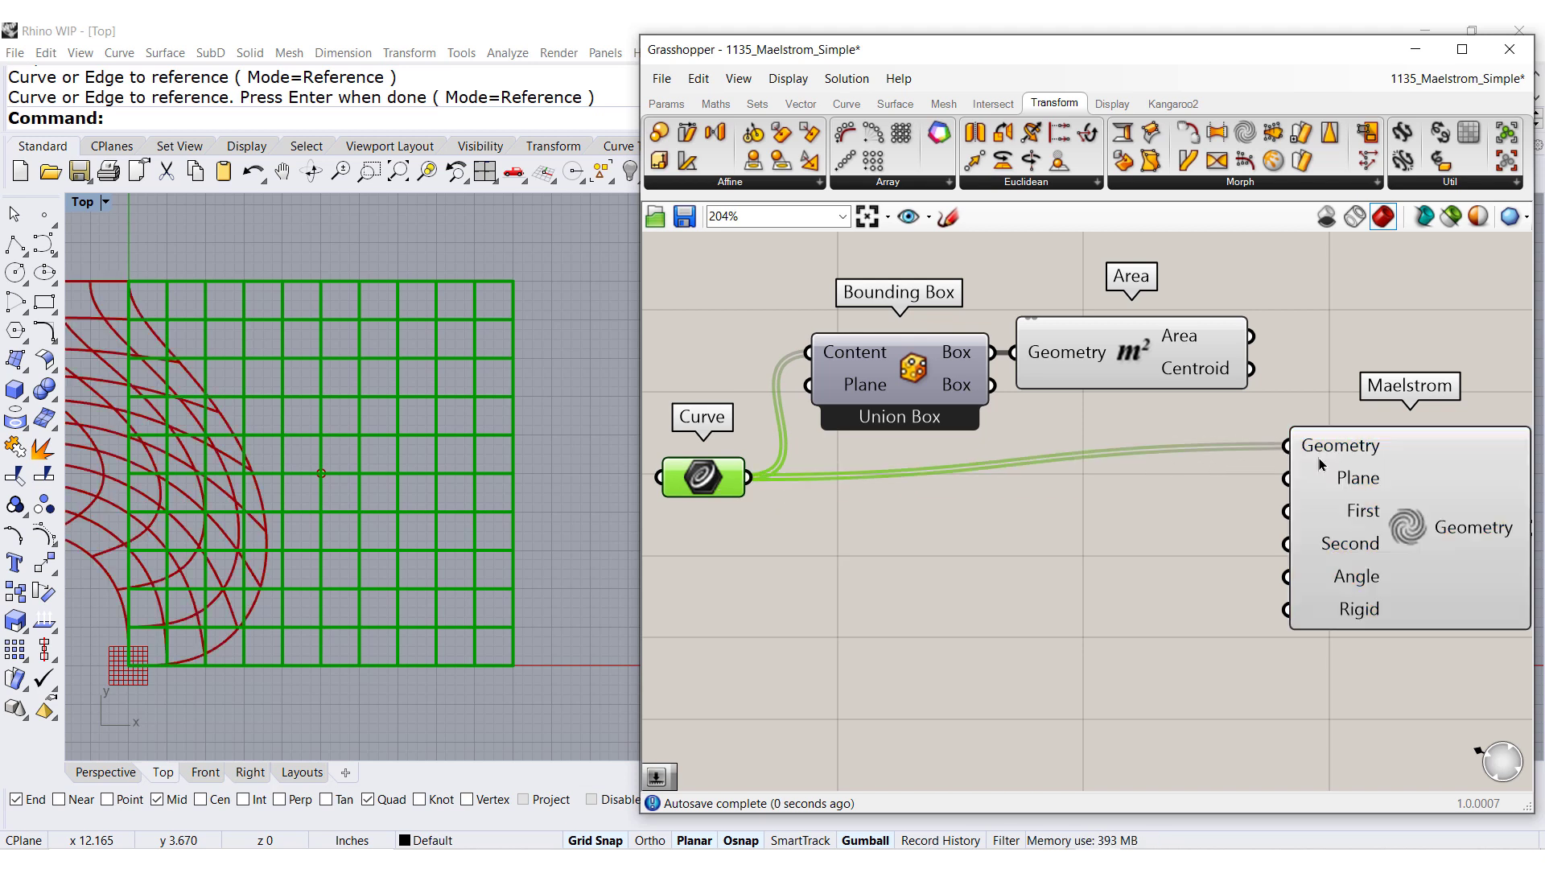
left_click_drag(1354, 483, 1359, 516)
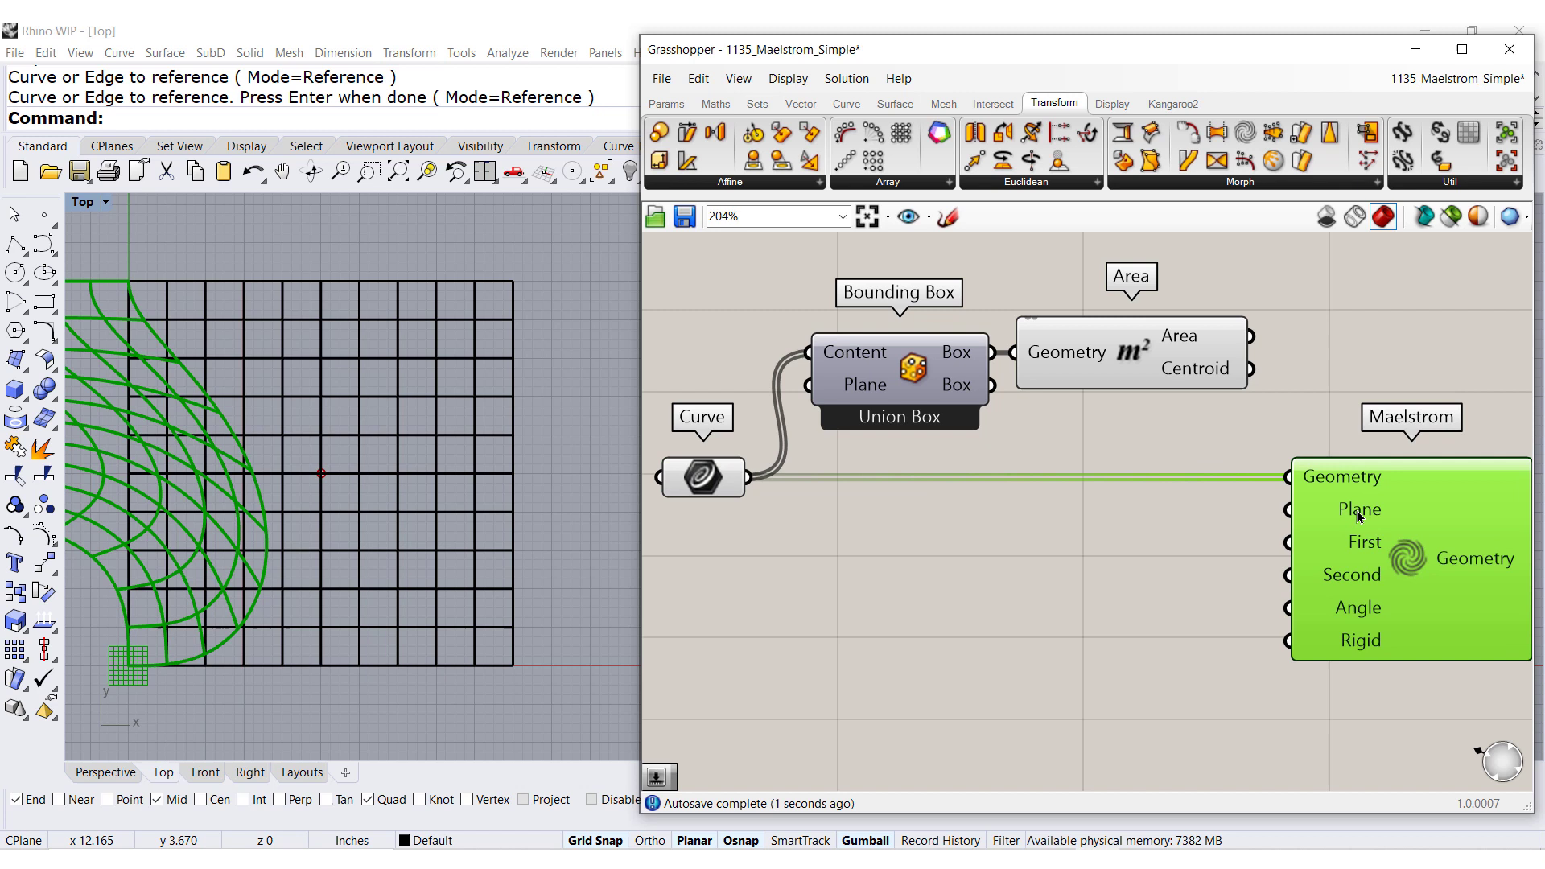
Step: Add an XY Plane component using the Area centroid as its Origin
mouse_move(1361, 516)
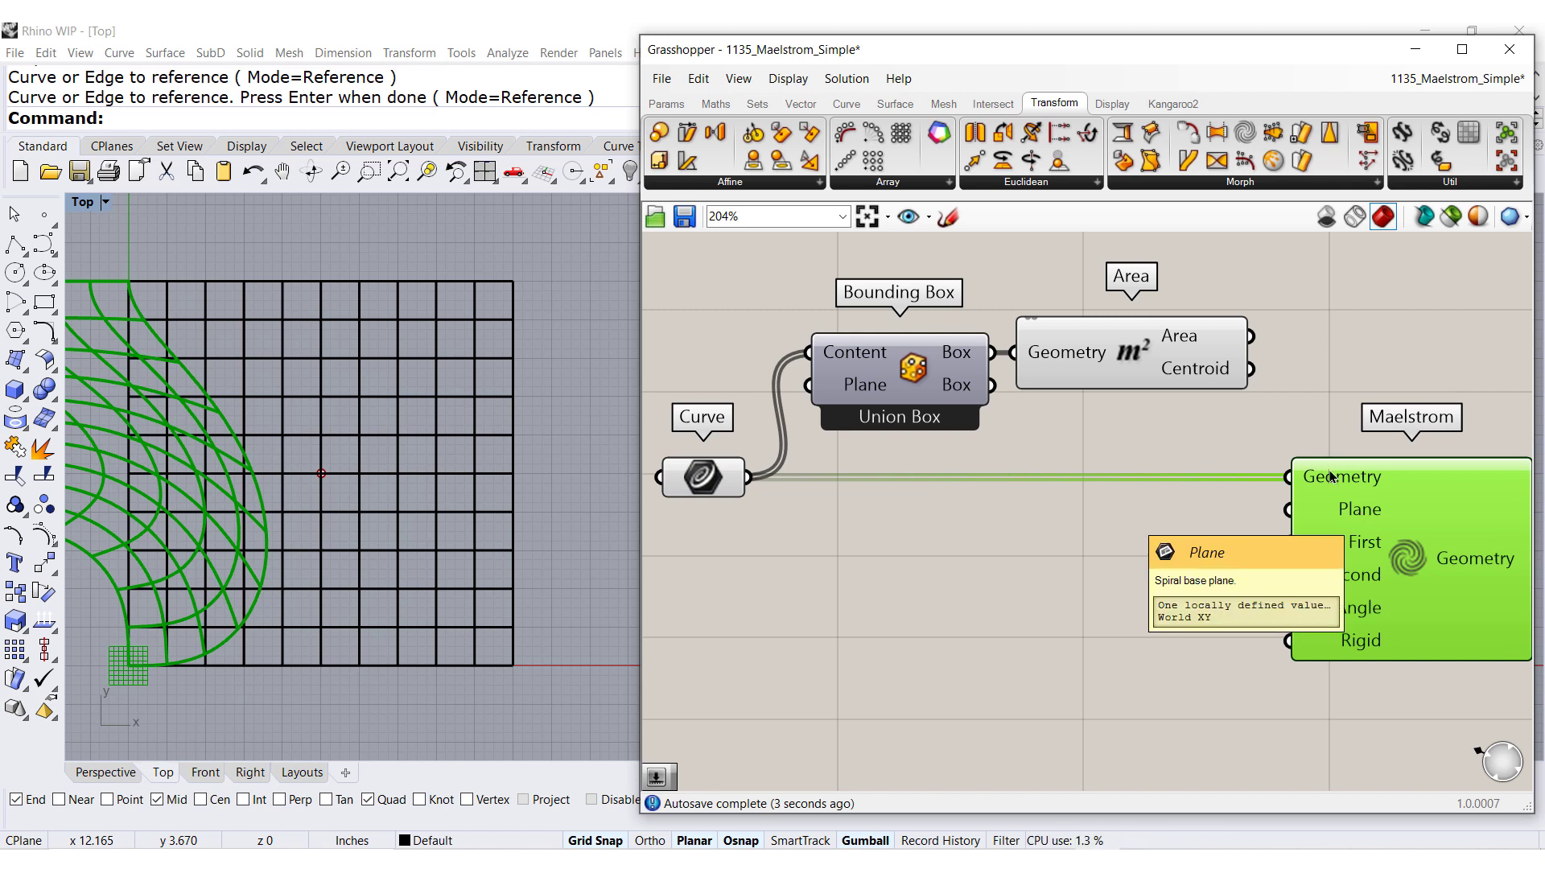
mouse_move(1176, 377)
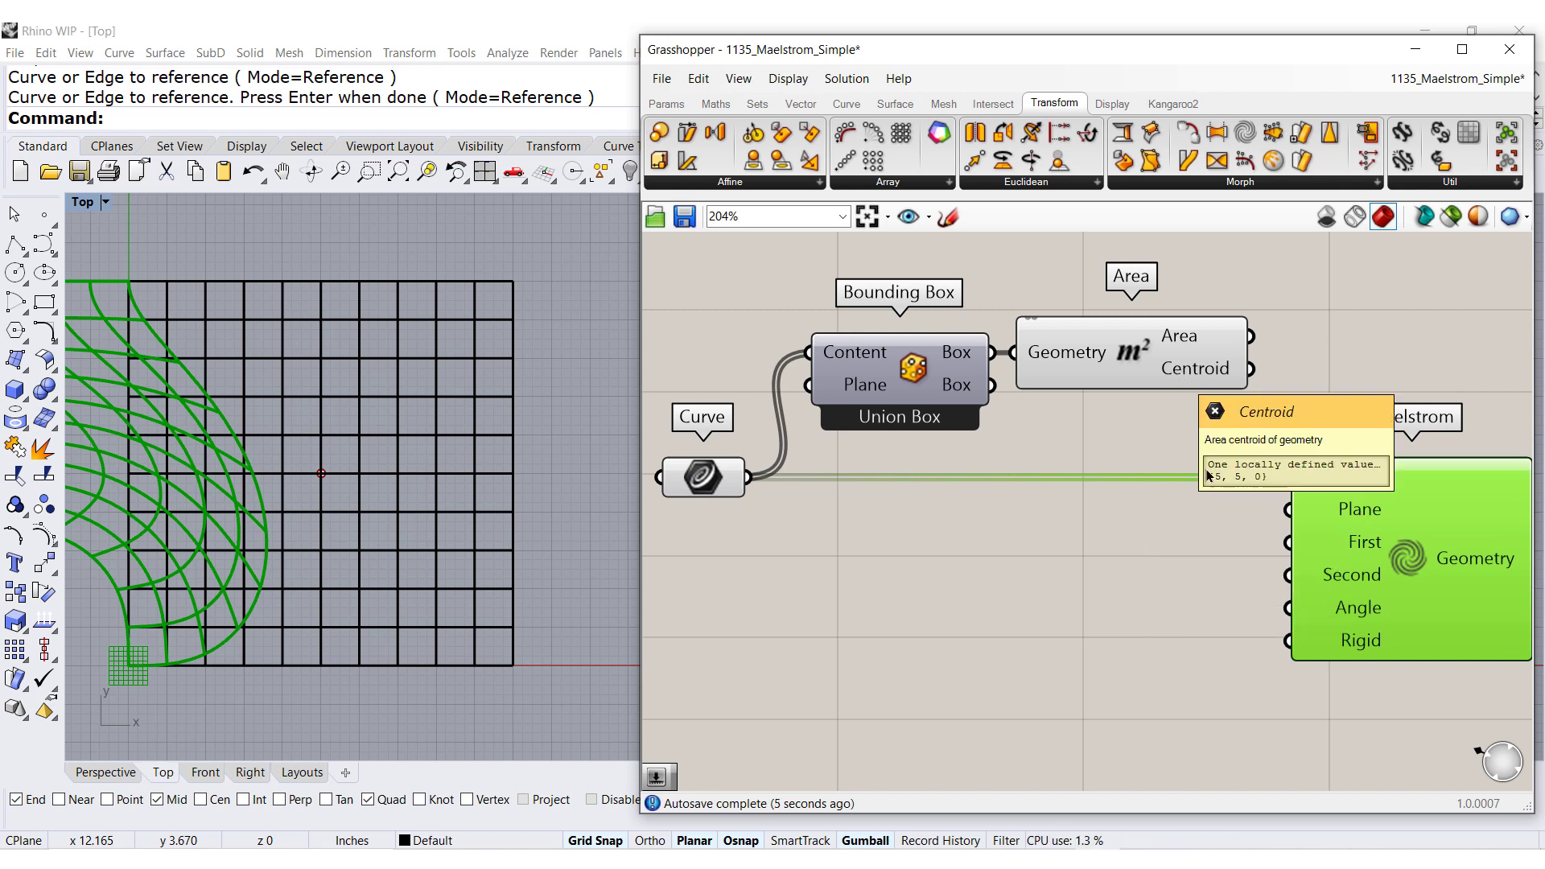
right_click_drag(1055, 500, 987, 500)
left_click_drag(1142, 524, 1259, 524)
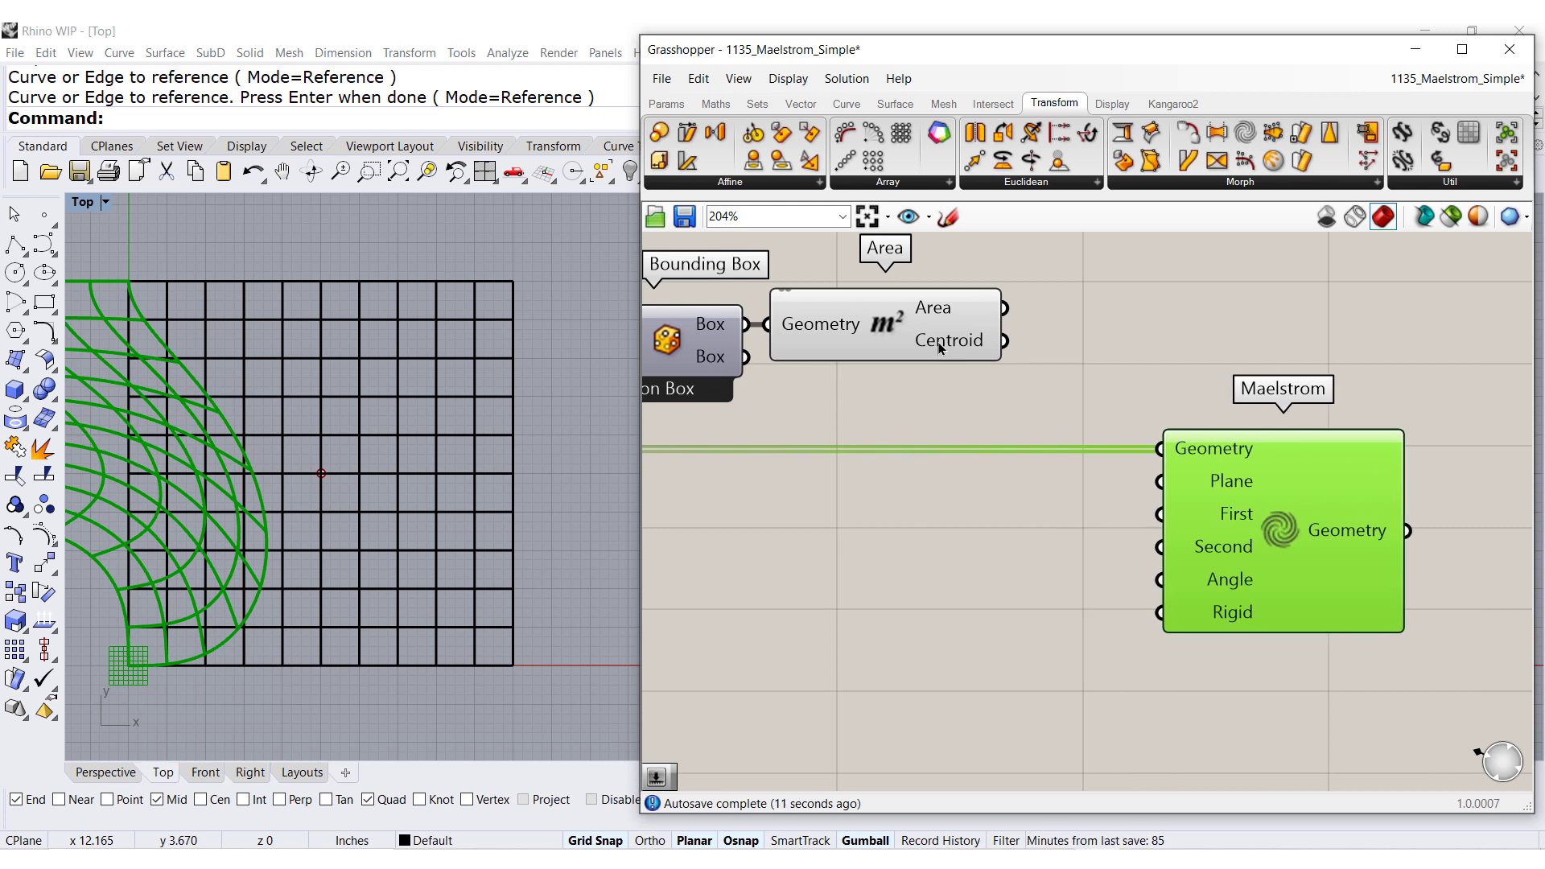
left_click_drag(939, 342, 977, 341)
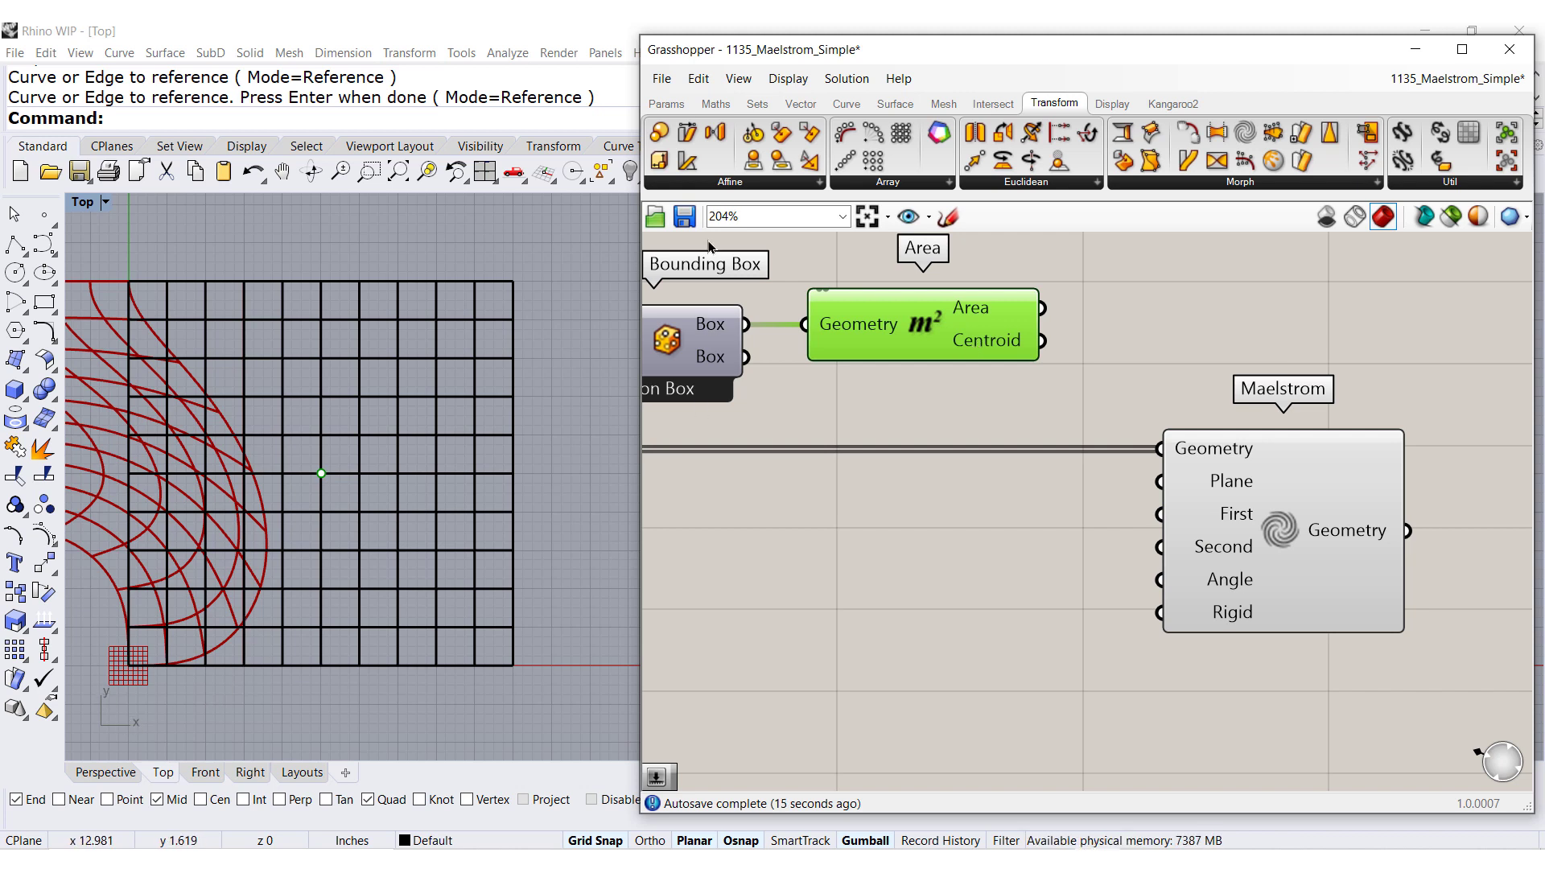
left_click(803, 103)
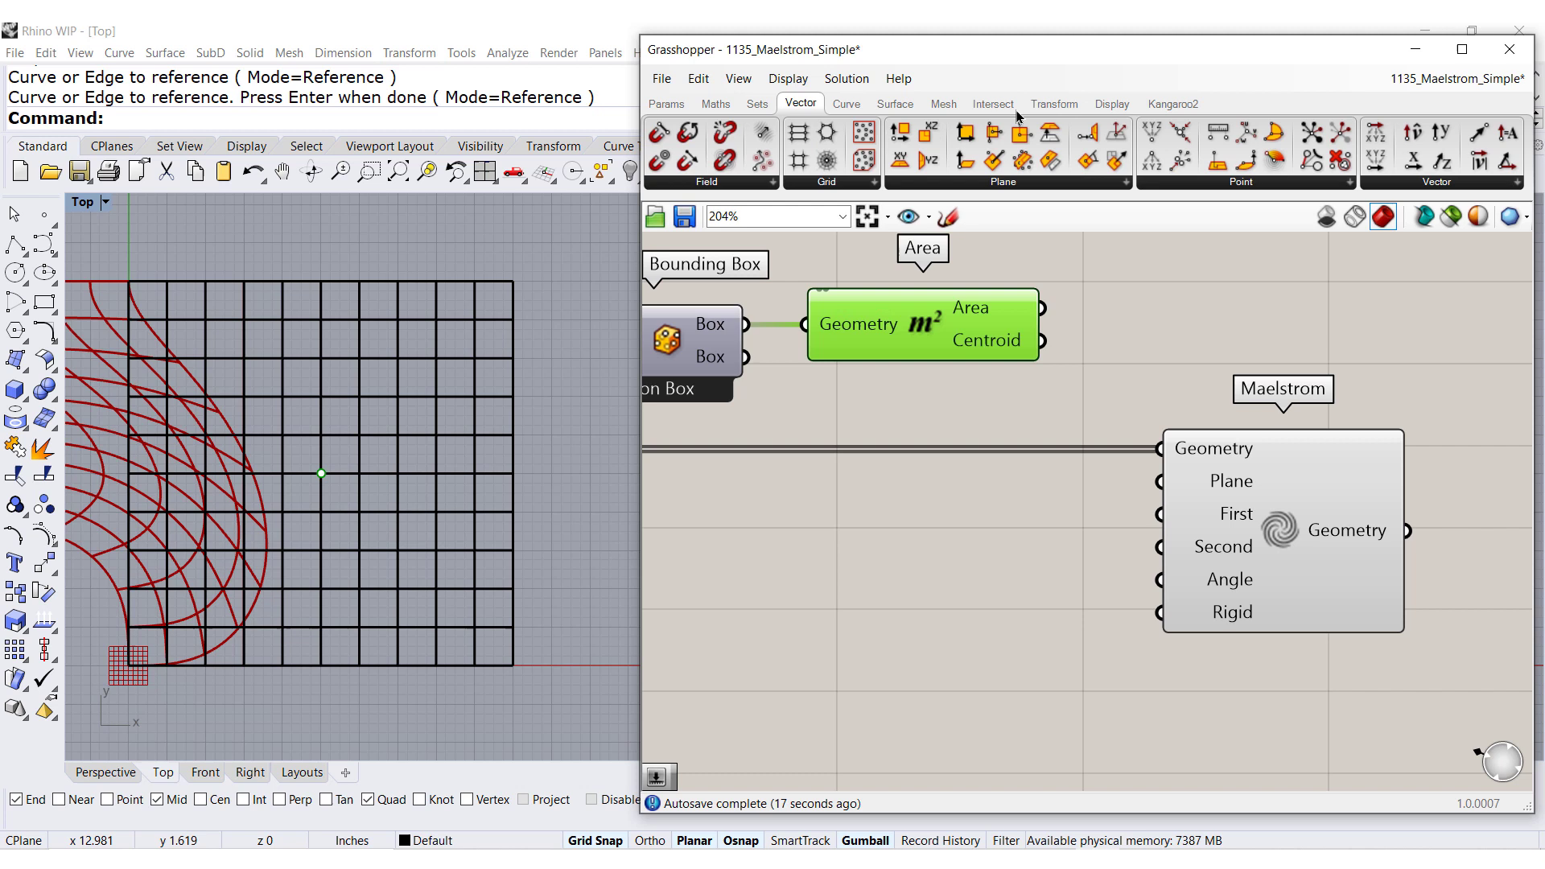
left_click(1036, 185)
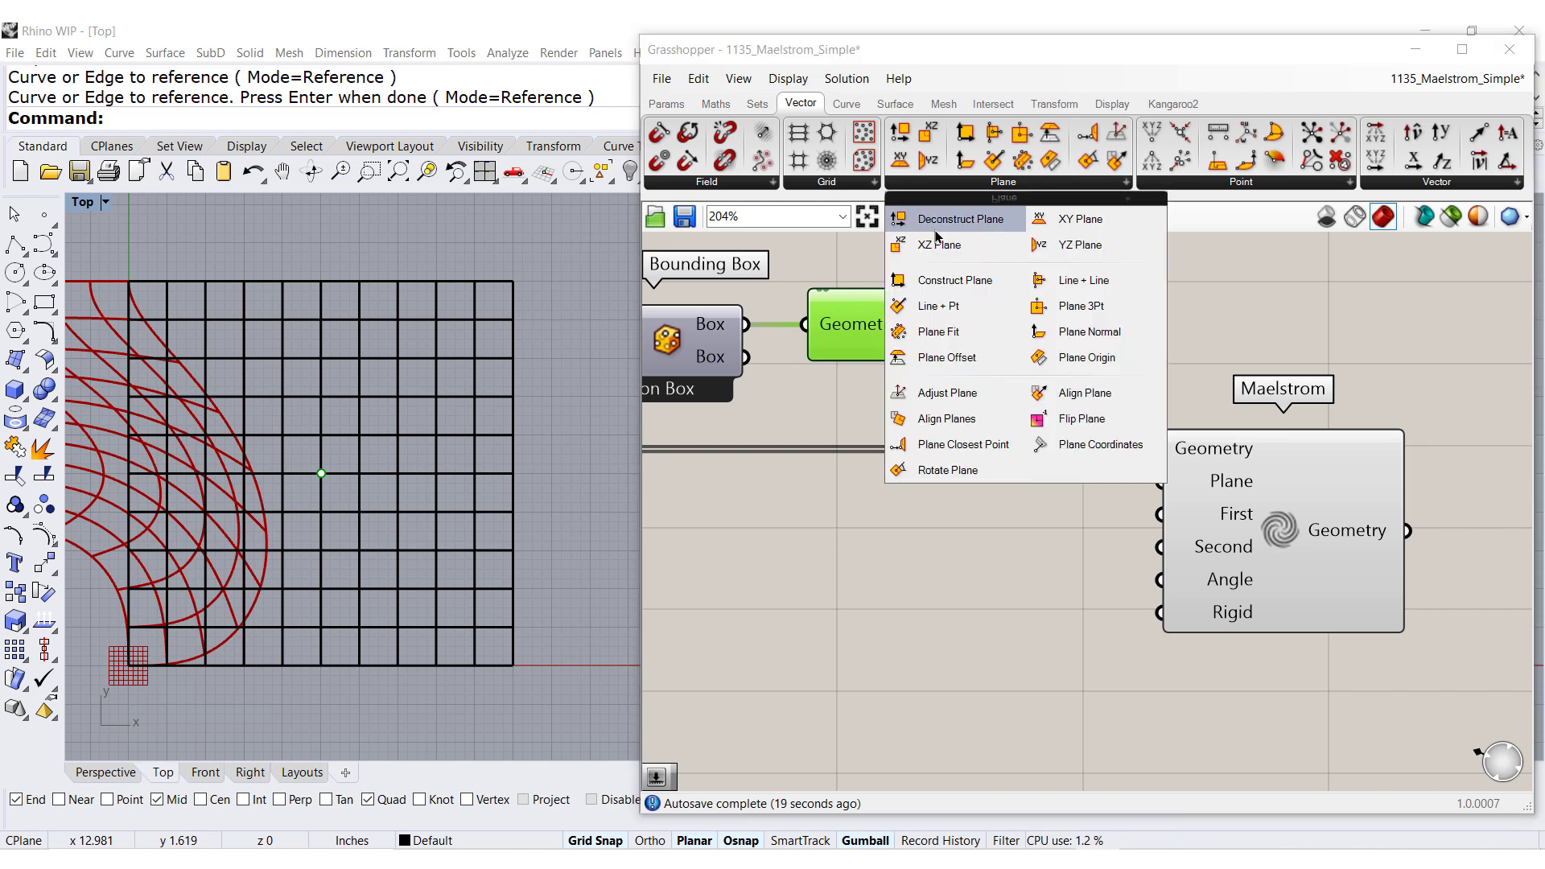
left_click(1073, 222)
left_click(1180, 315)
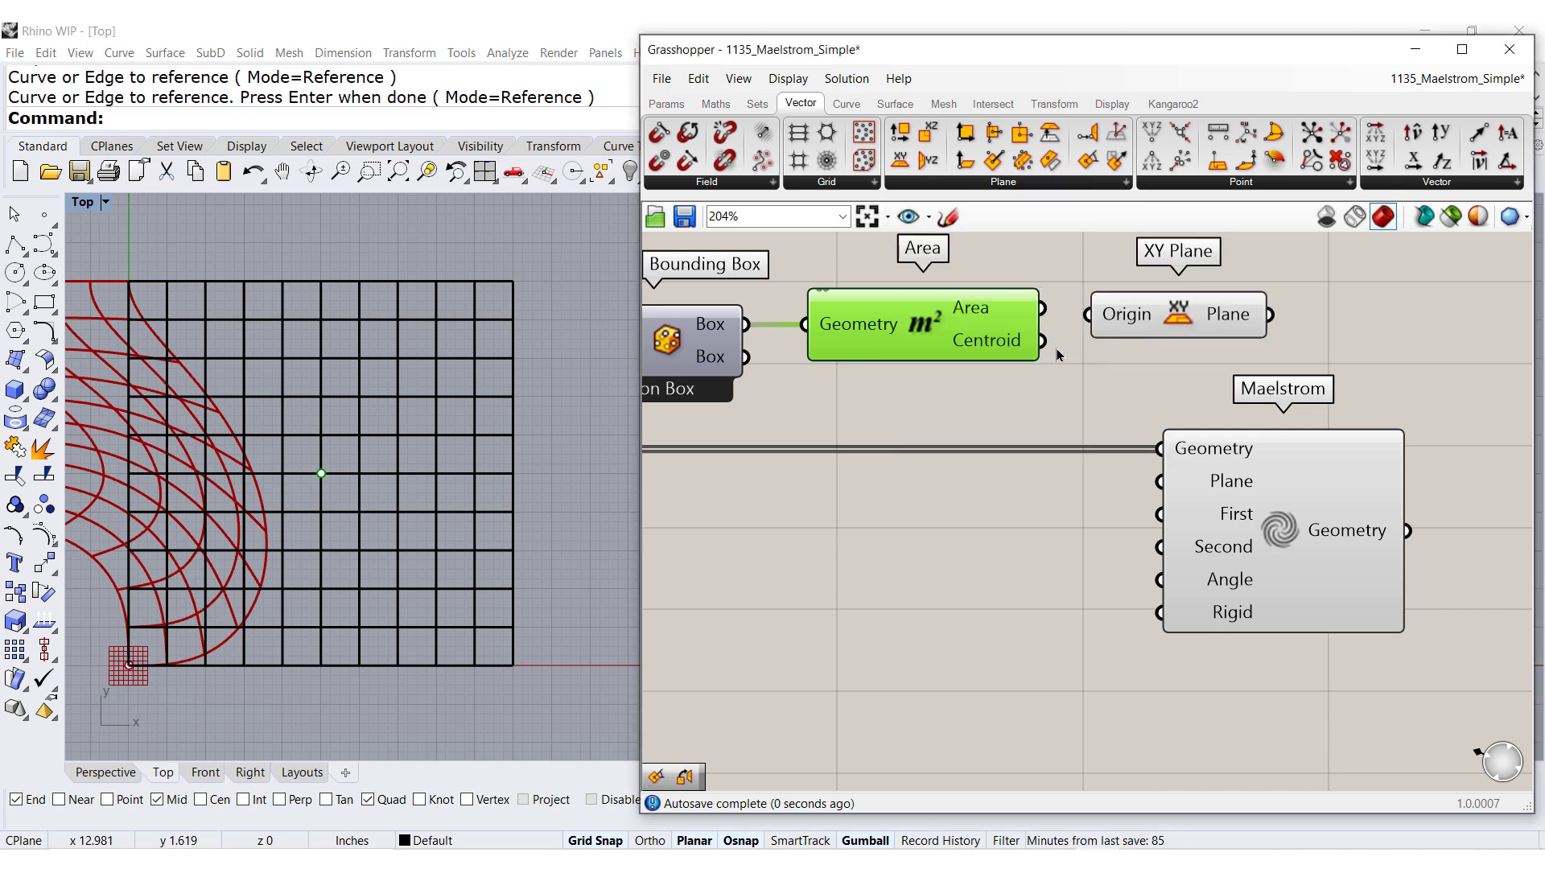
left_click_drag(1042, 339, 1155, 357)
Step: Connect the XY Plane output to Maelstrom's Plane input
mouse_move(1222, 483)
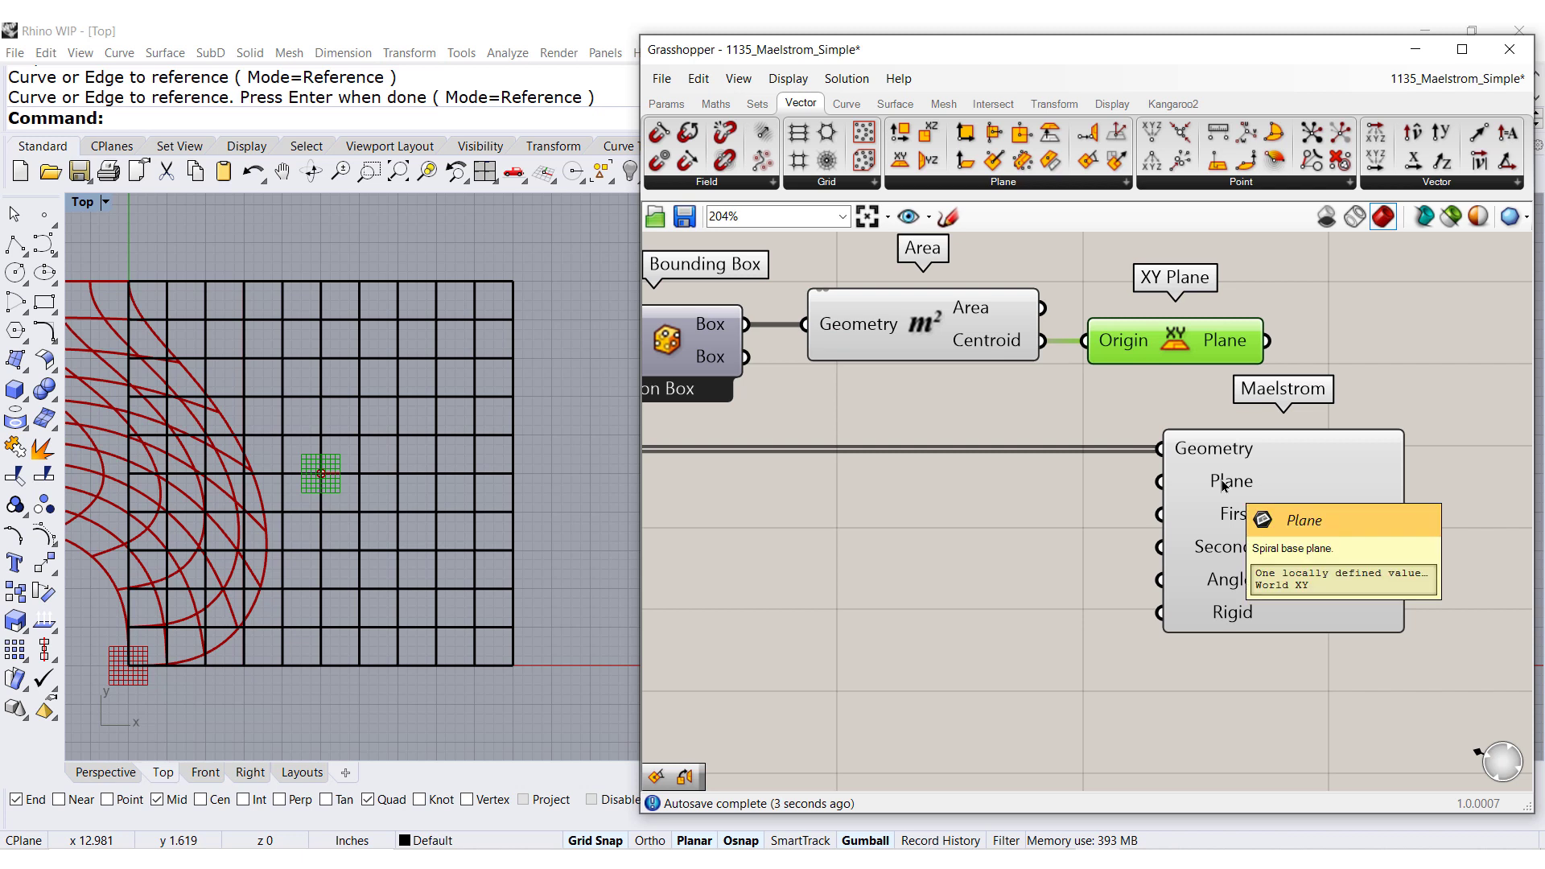
left_click_drag(1222, 483, 1336, 484)
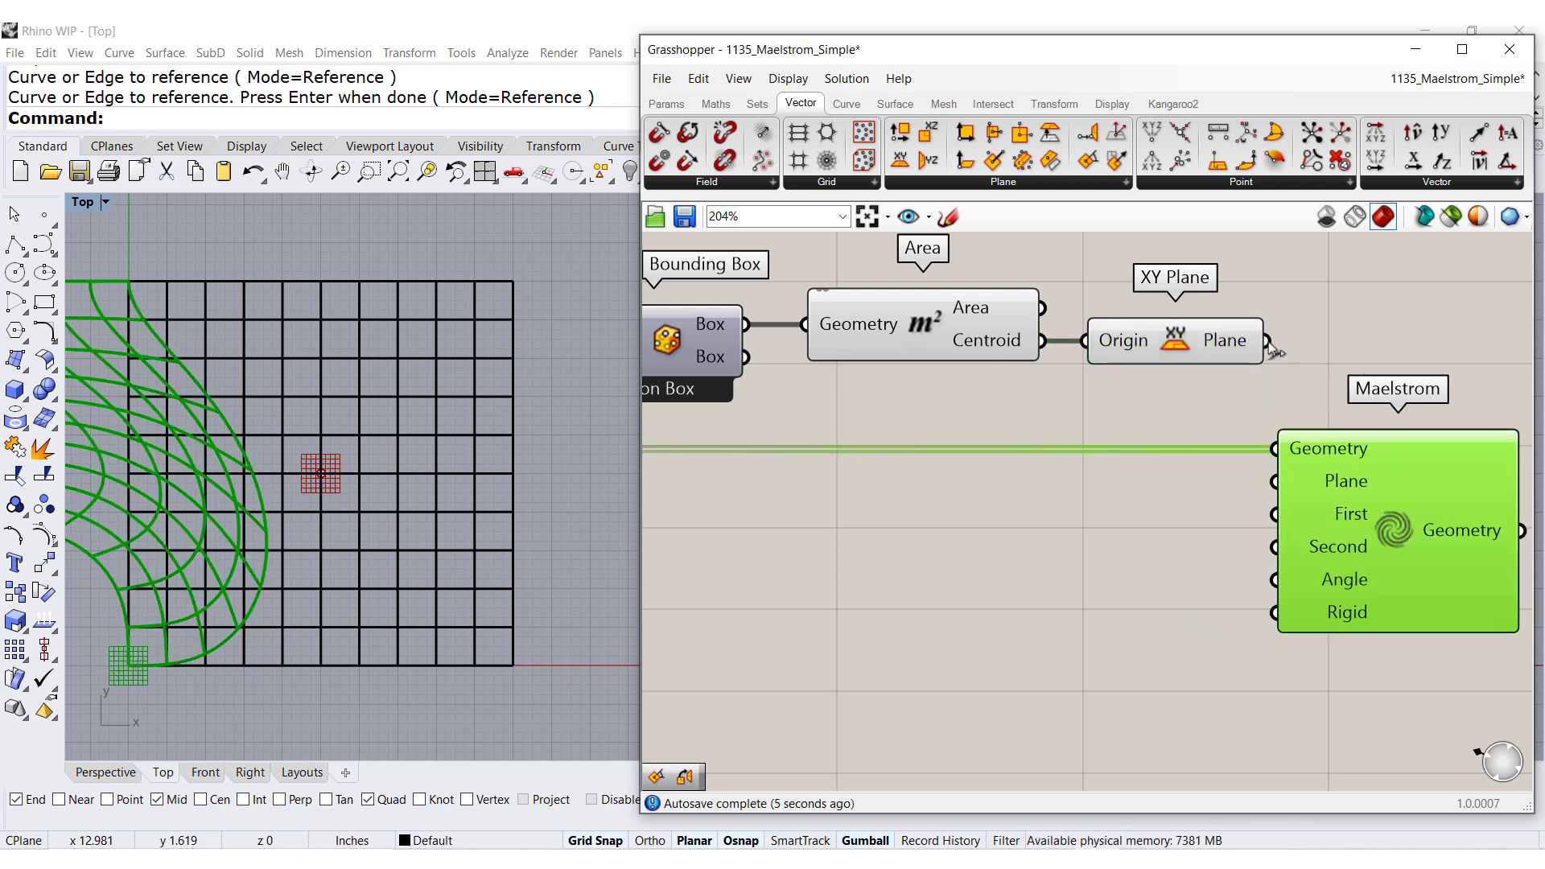
left_click_drag(1268, 340, 1257, 464)
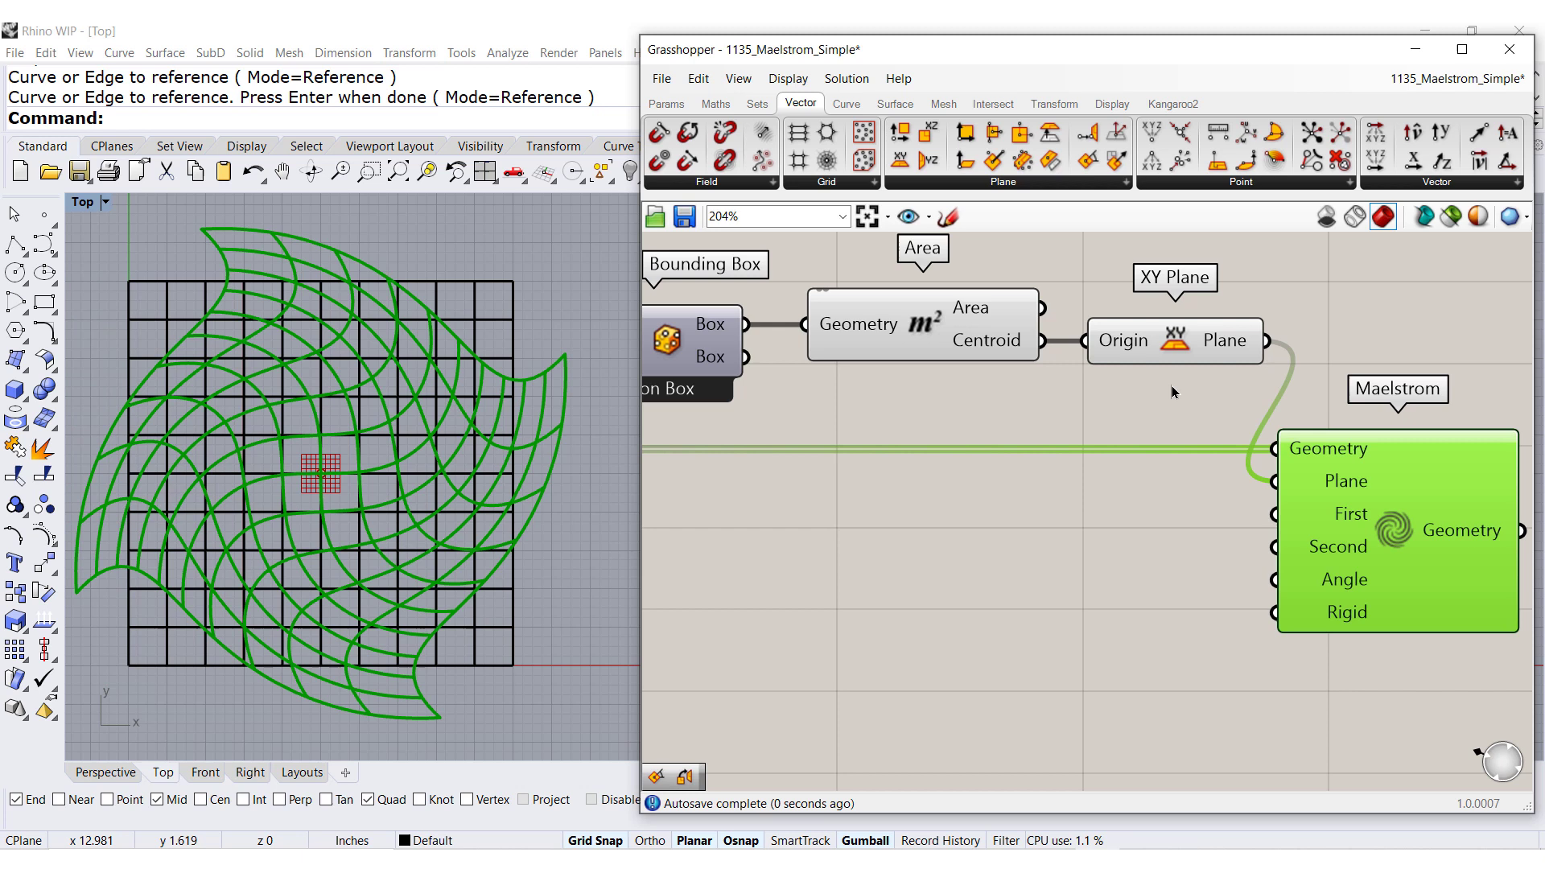
left_click_drag(1178, 389, 922, 341)
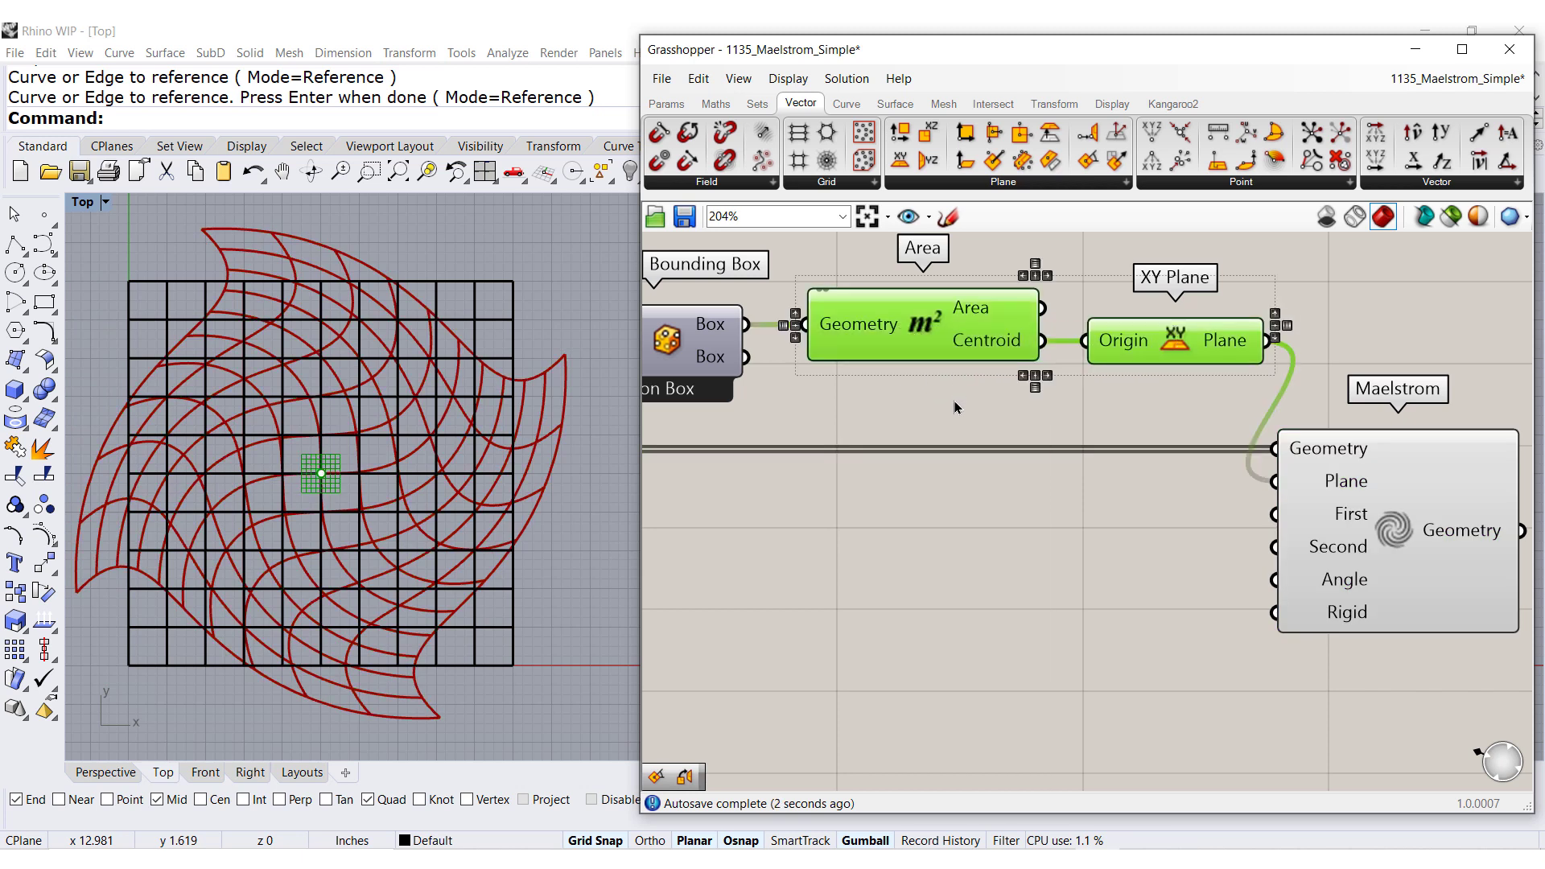
Step: Disable the previews of the Area and XY Plane components
middle_click(954, 401)
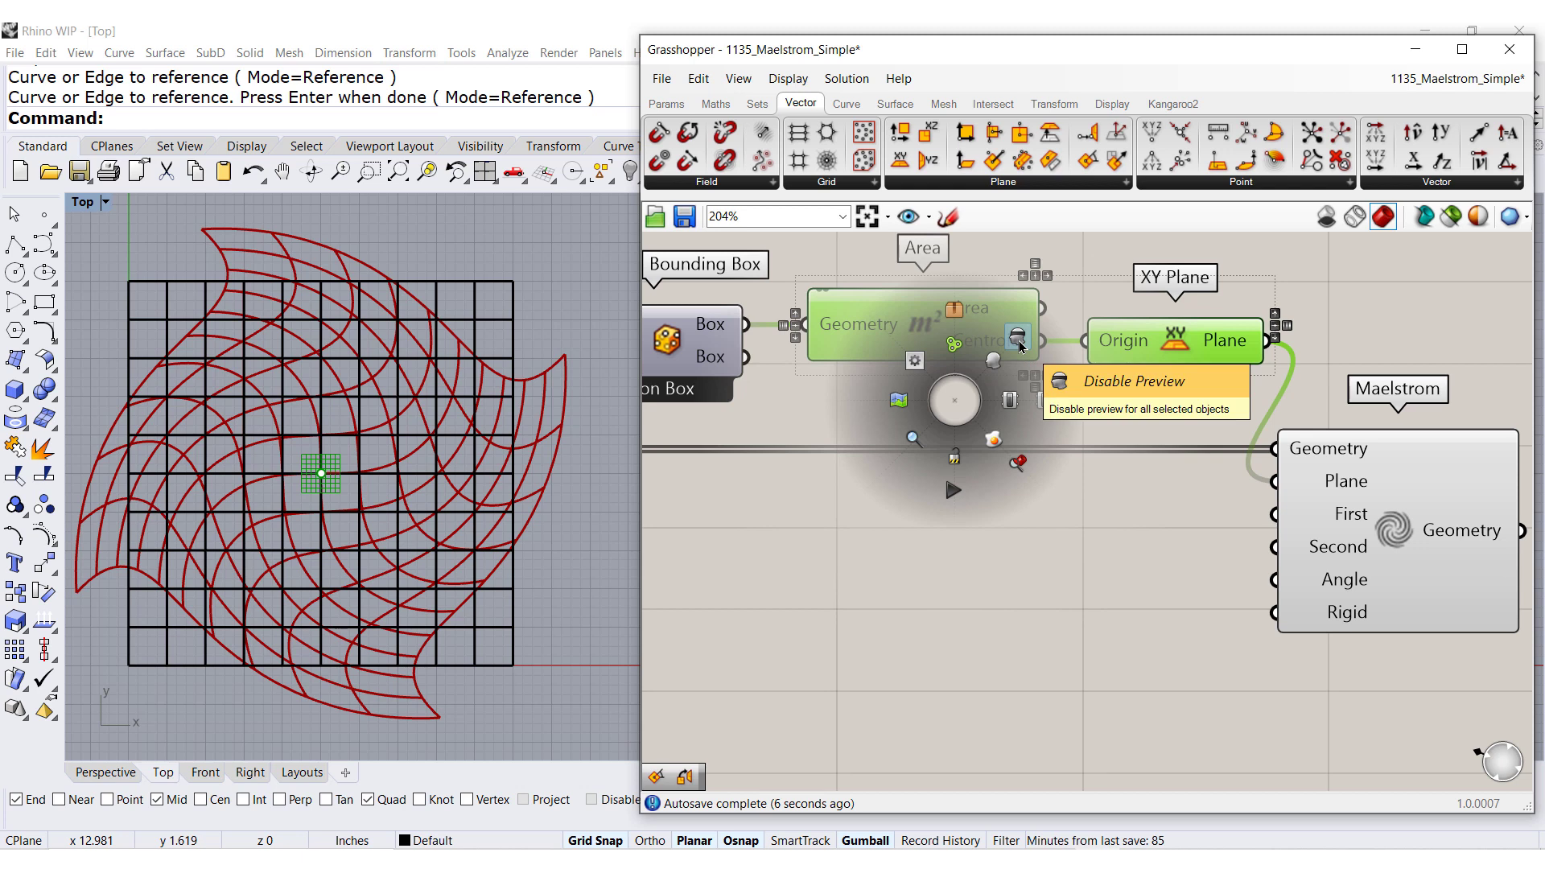
left_click(1019, 345)
scroll(1059, 524, "down", 2)
Step: Disable the Curve parameter's preview so only the swirled grid shows
right_click_drag(1059, 524, 1138, 477)
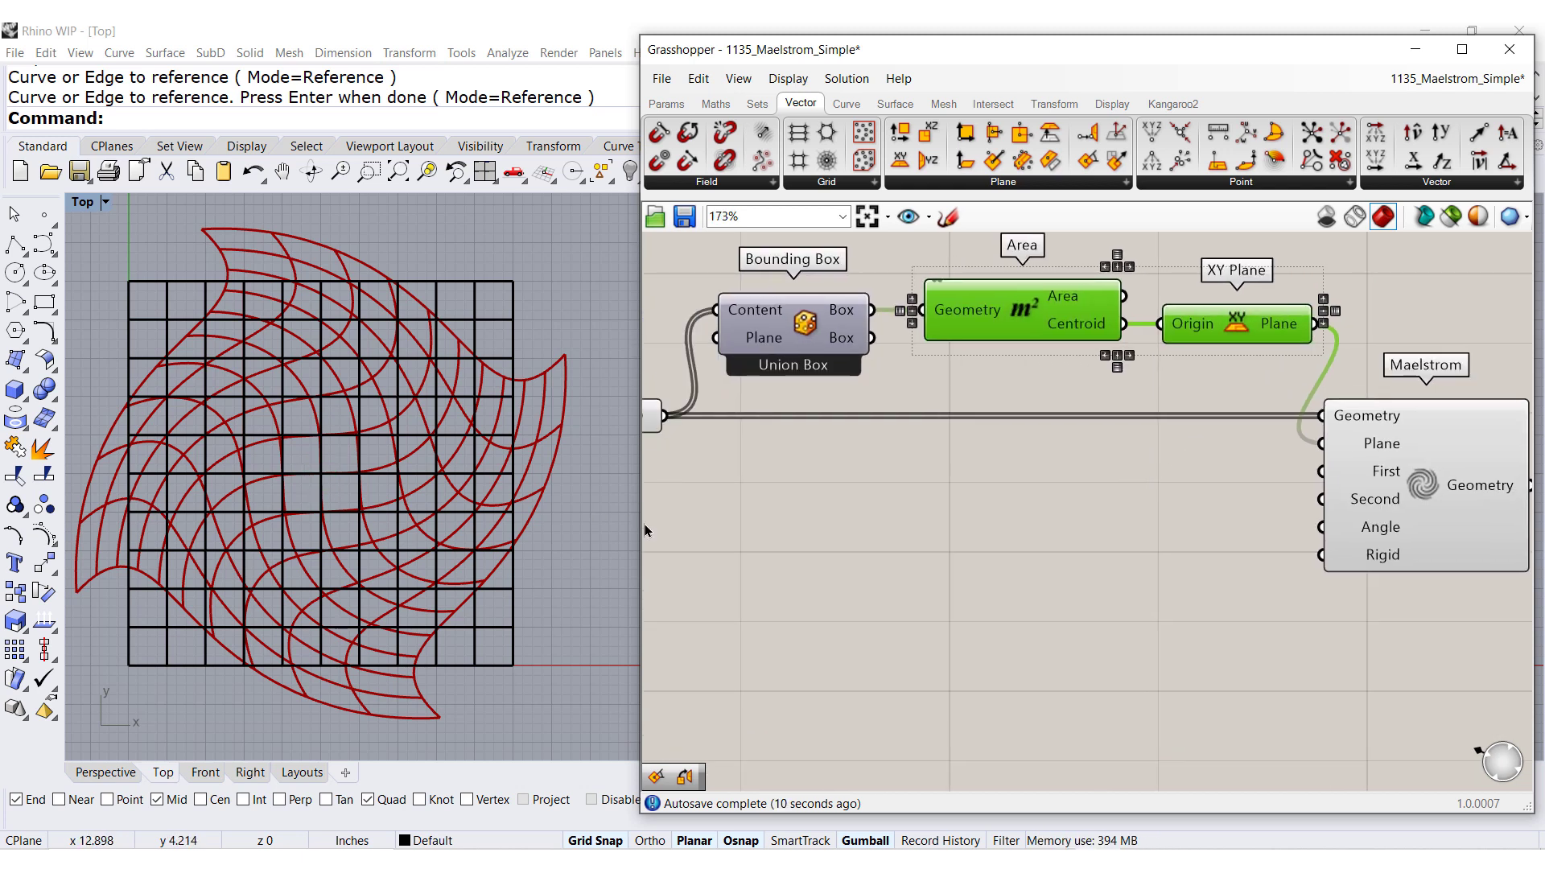
right_click_drag(644, 531, 739, 527)
left_click(728, 428)
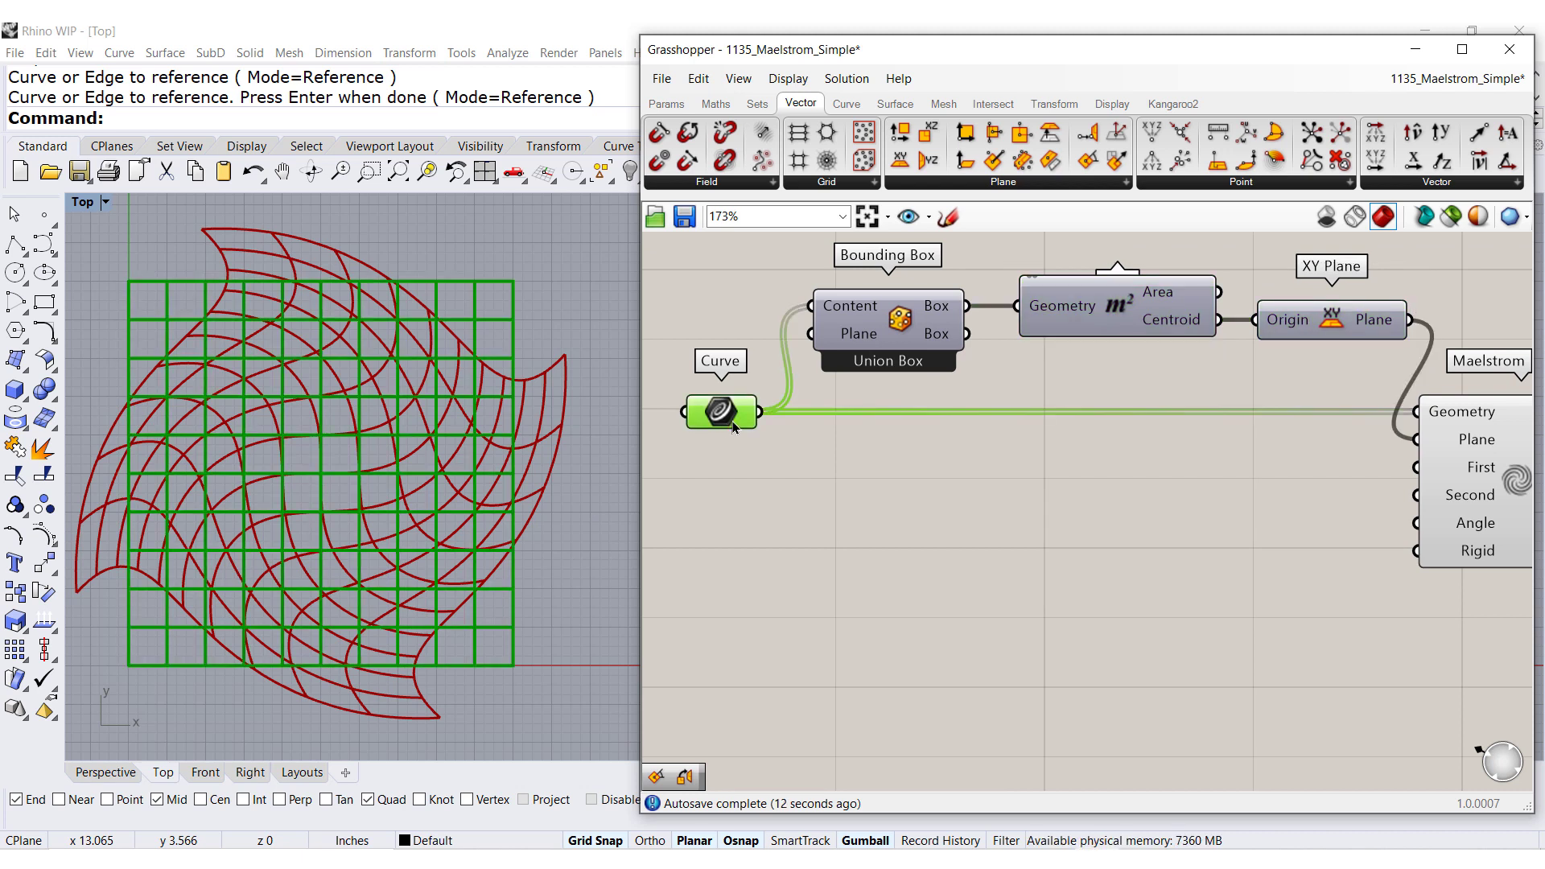
middle_click(734, 427)
left_click(795, 359)
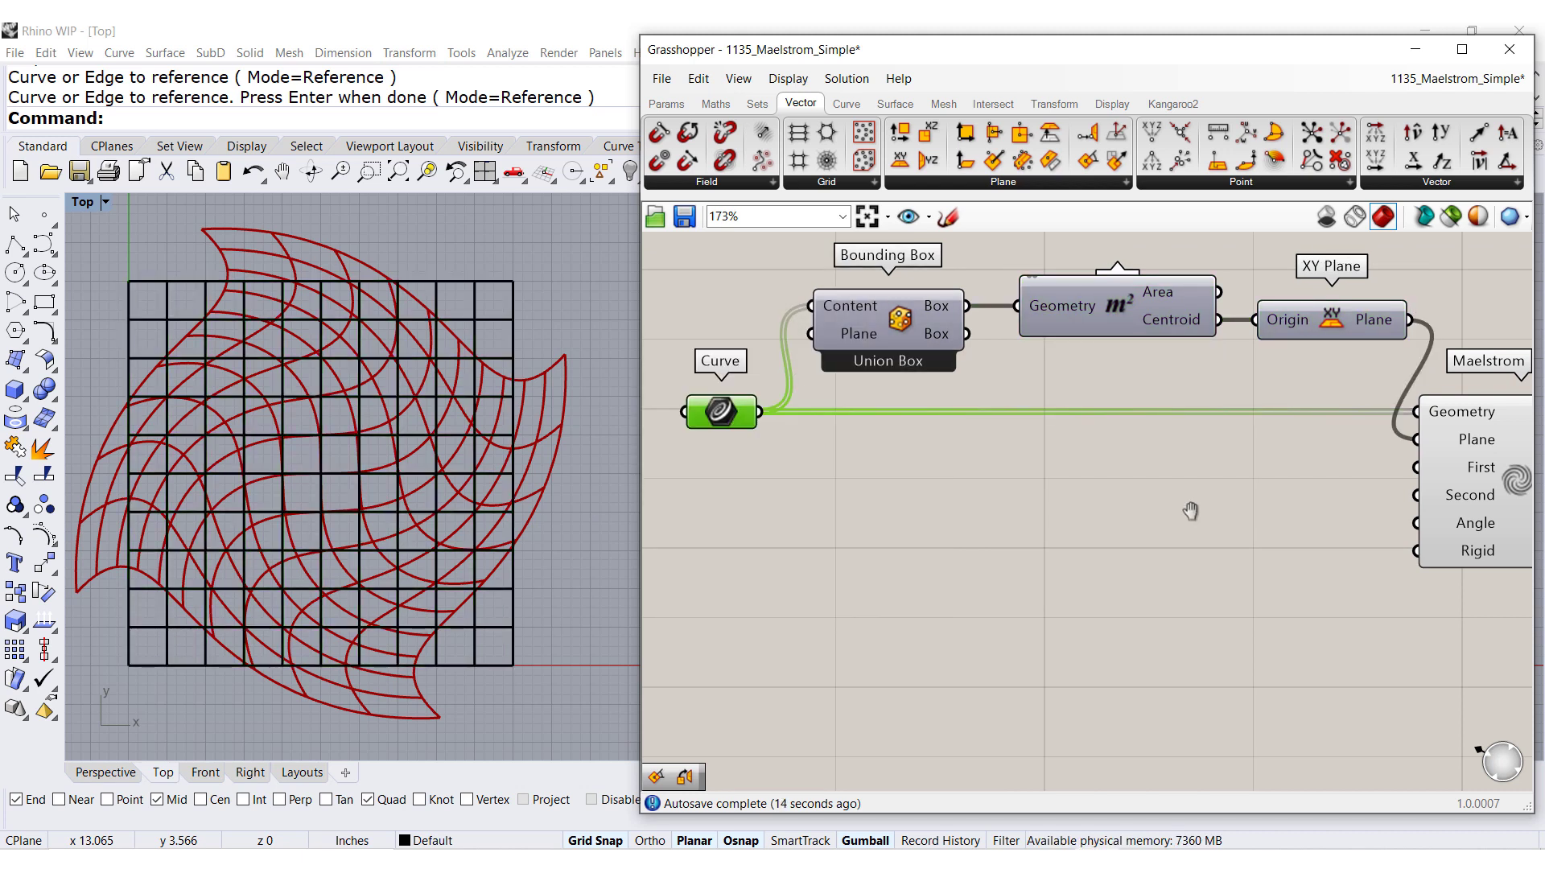
scroll(1192, 512, "up", 1)
right_click_drag(1118, 579, 1127, 551)
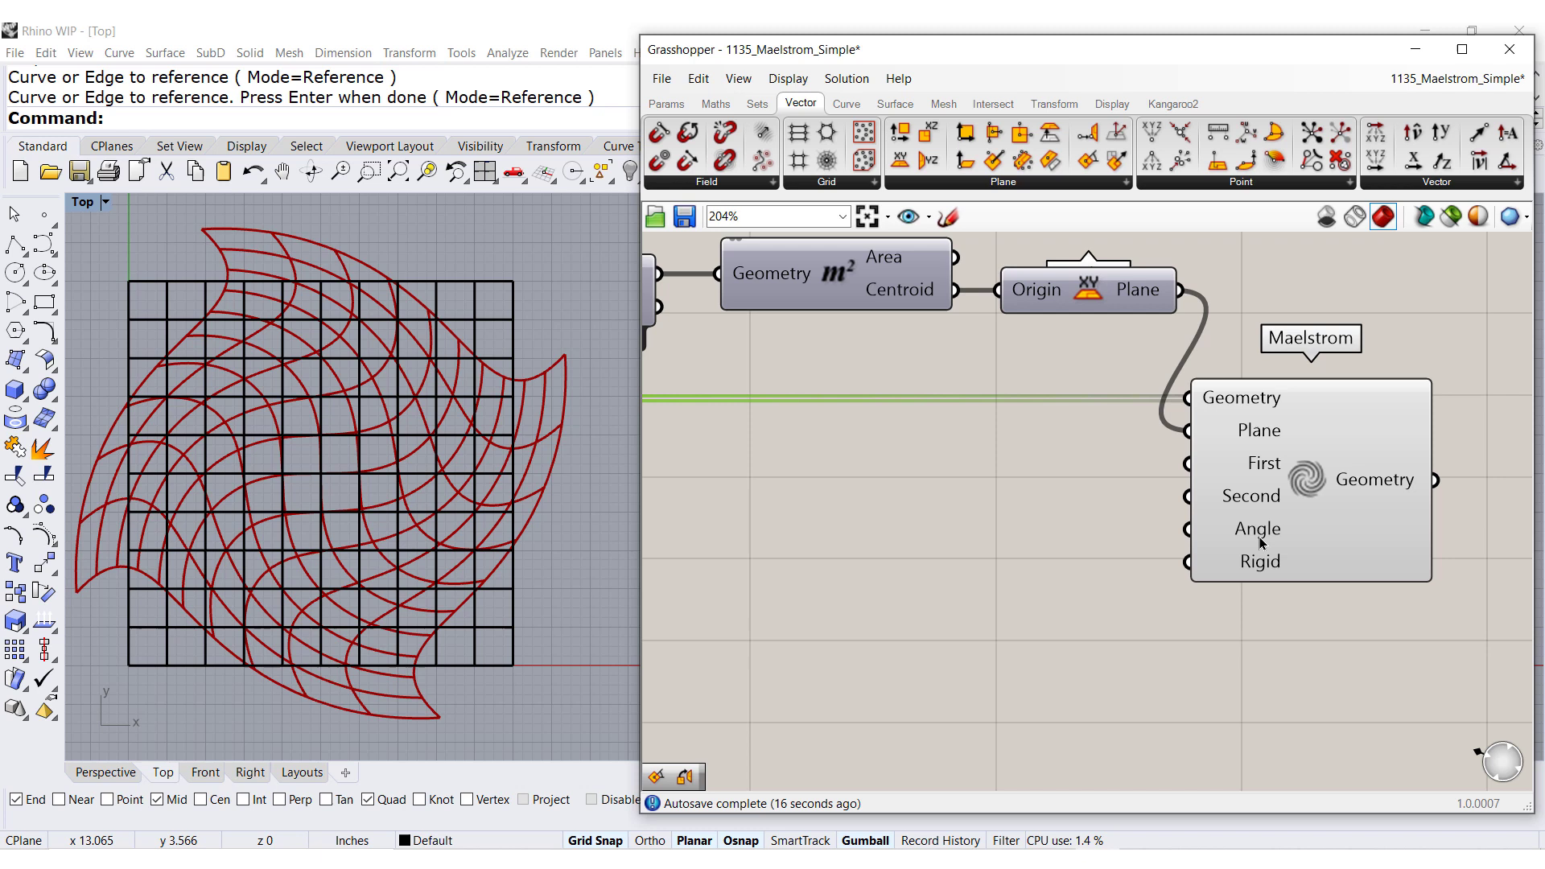
Step: Switch Maelstrom's Angle input to degrees
mouse_move(1262, 544)
right_click(1260, 532)
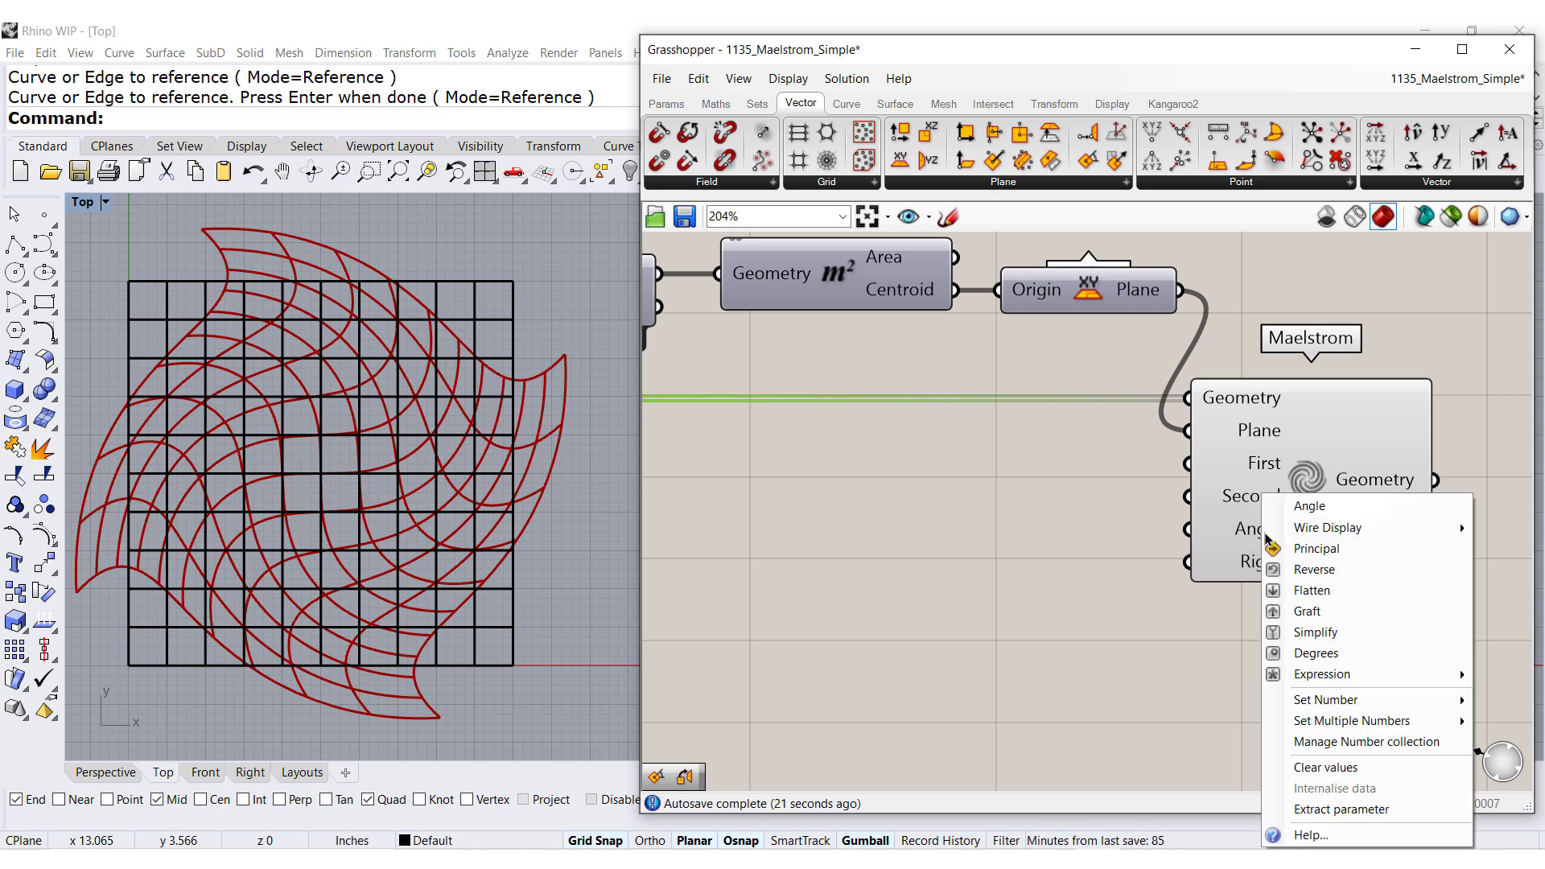
left_click(1309, 656)
Step: Create a -90..90 number slider, wire it to Maelstrom's Angle, and set it to 90
double_click(869, 570)
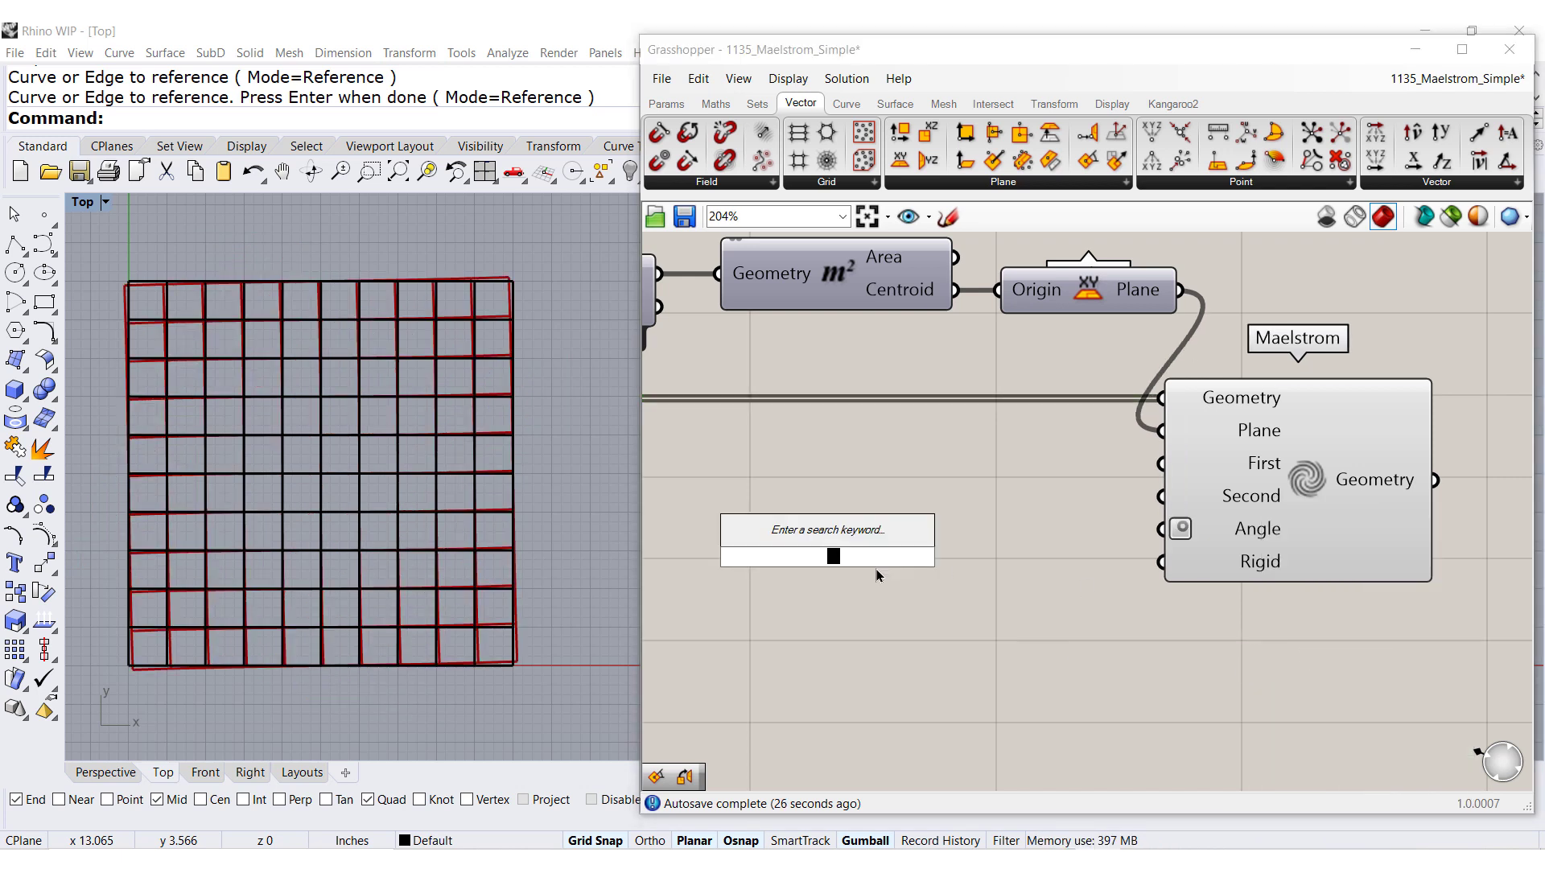
type("-90")
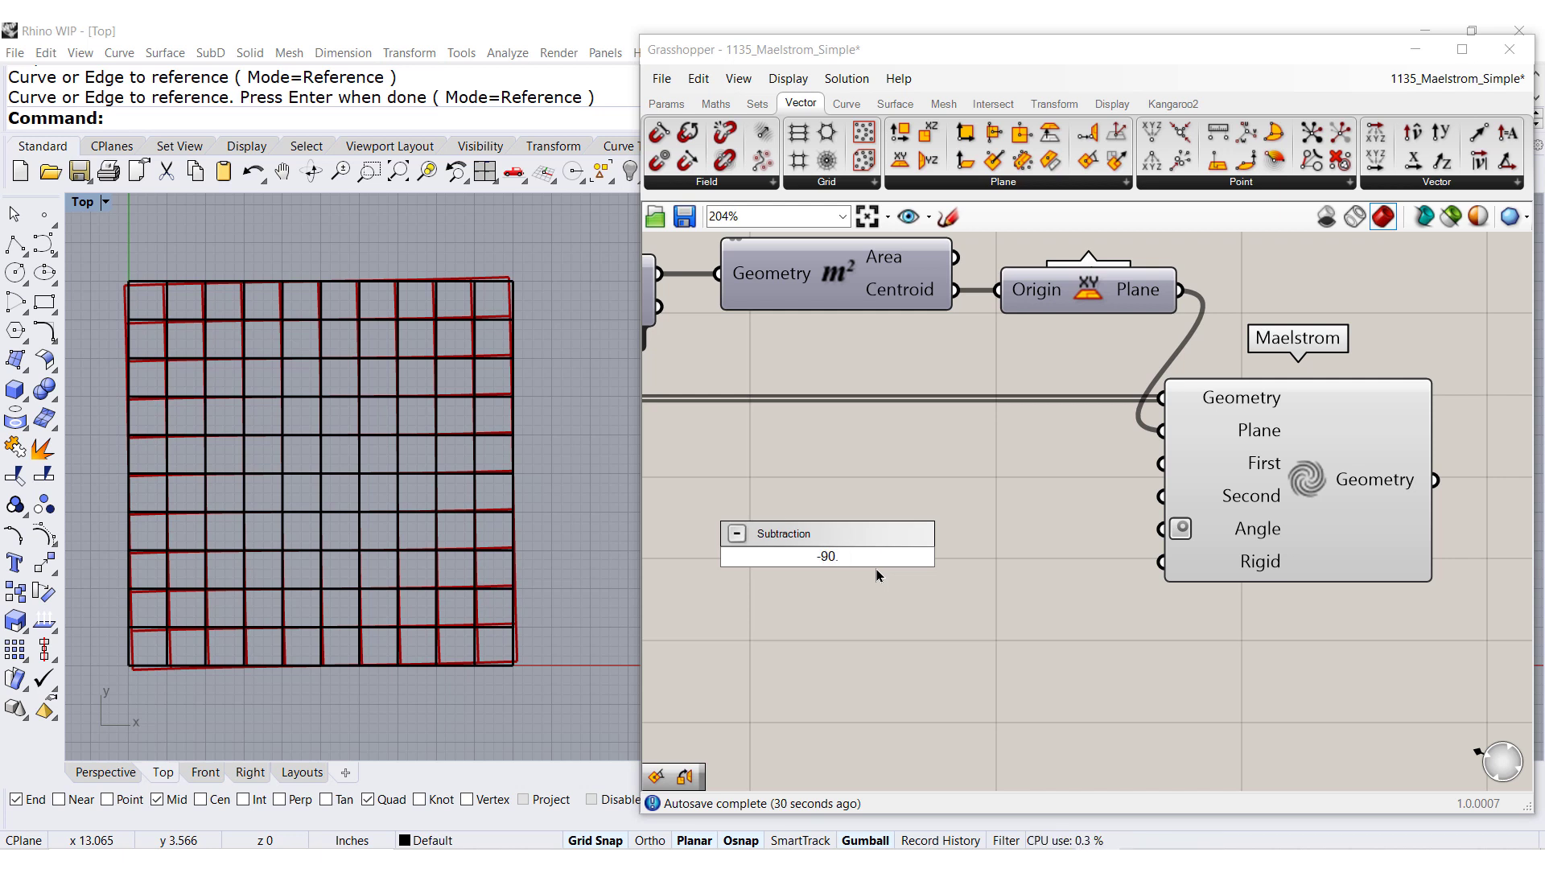
type("..90")
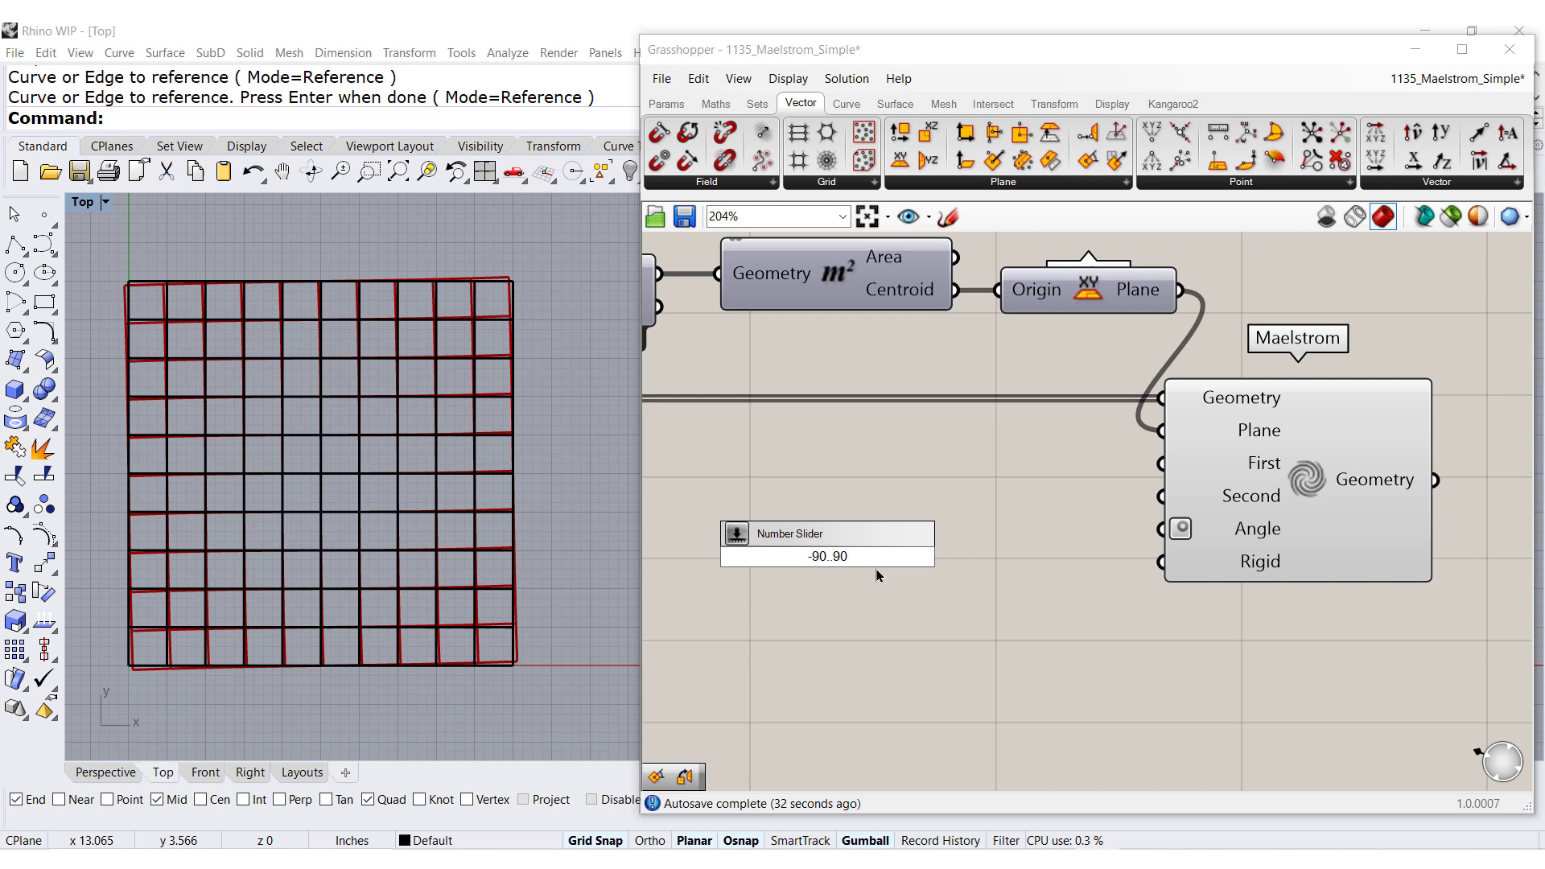
key("Return")
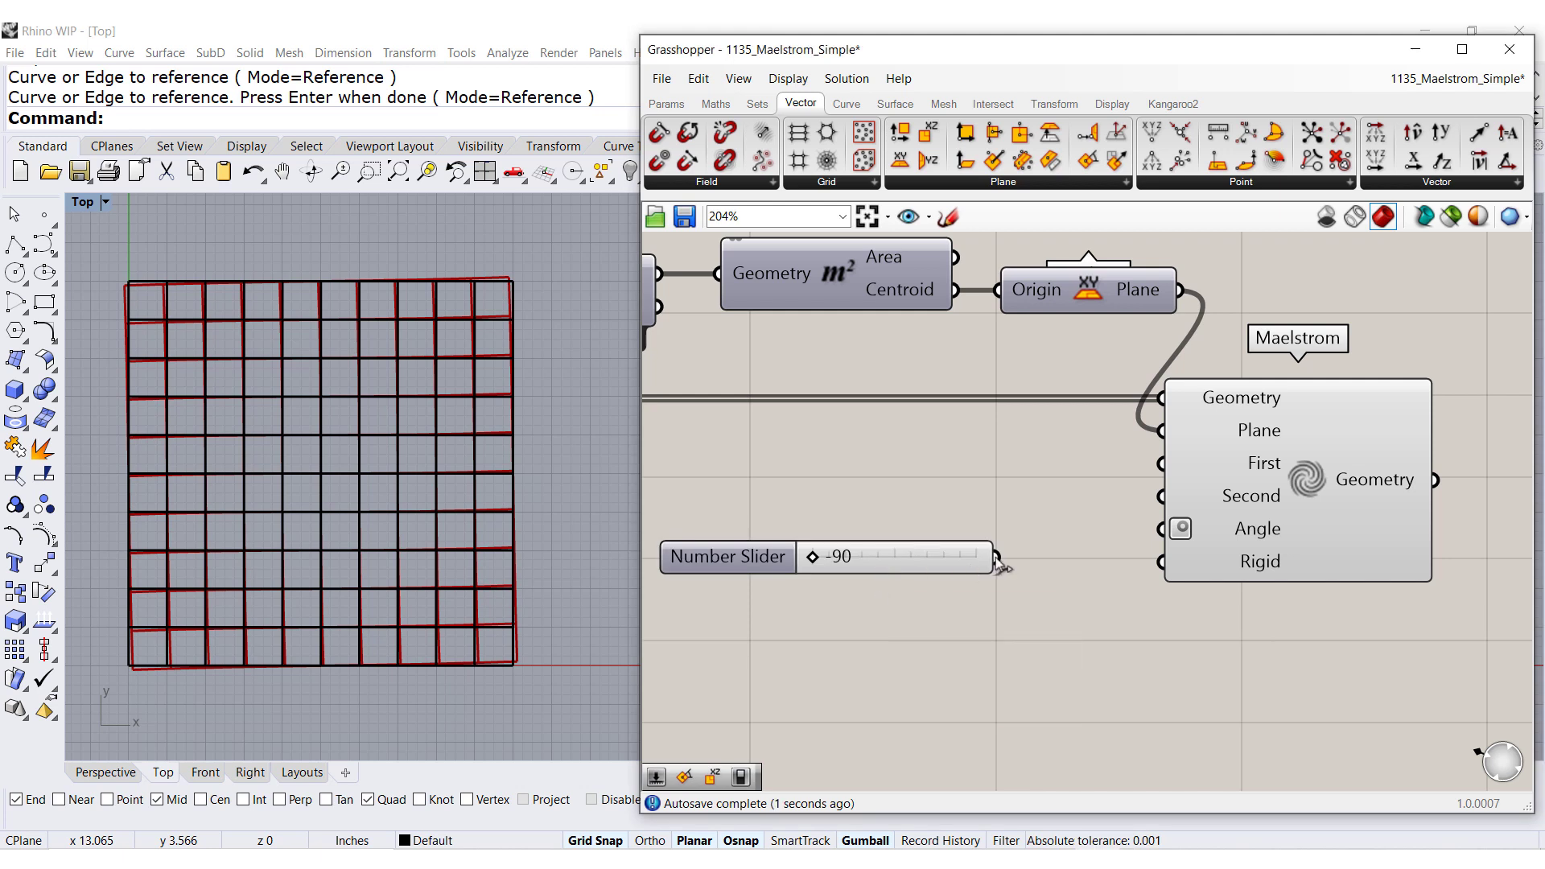
left_click_drag(997, 557, 1162, 529)
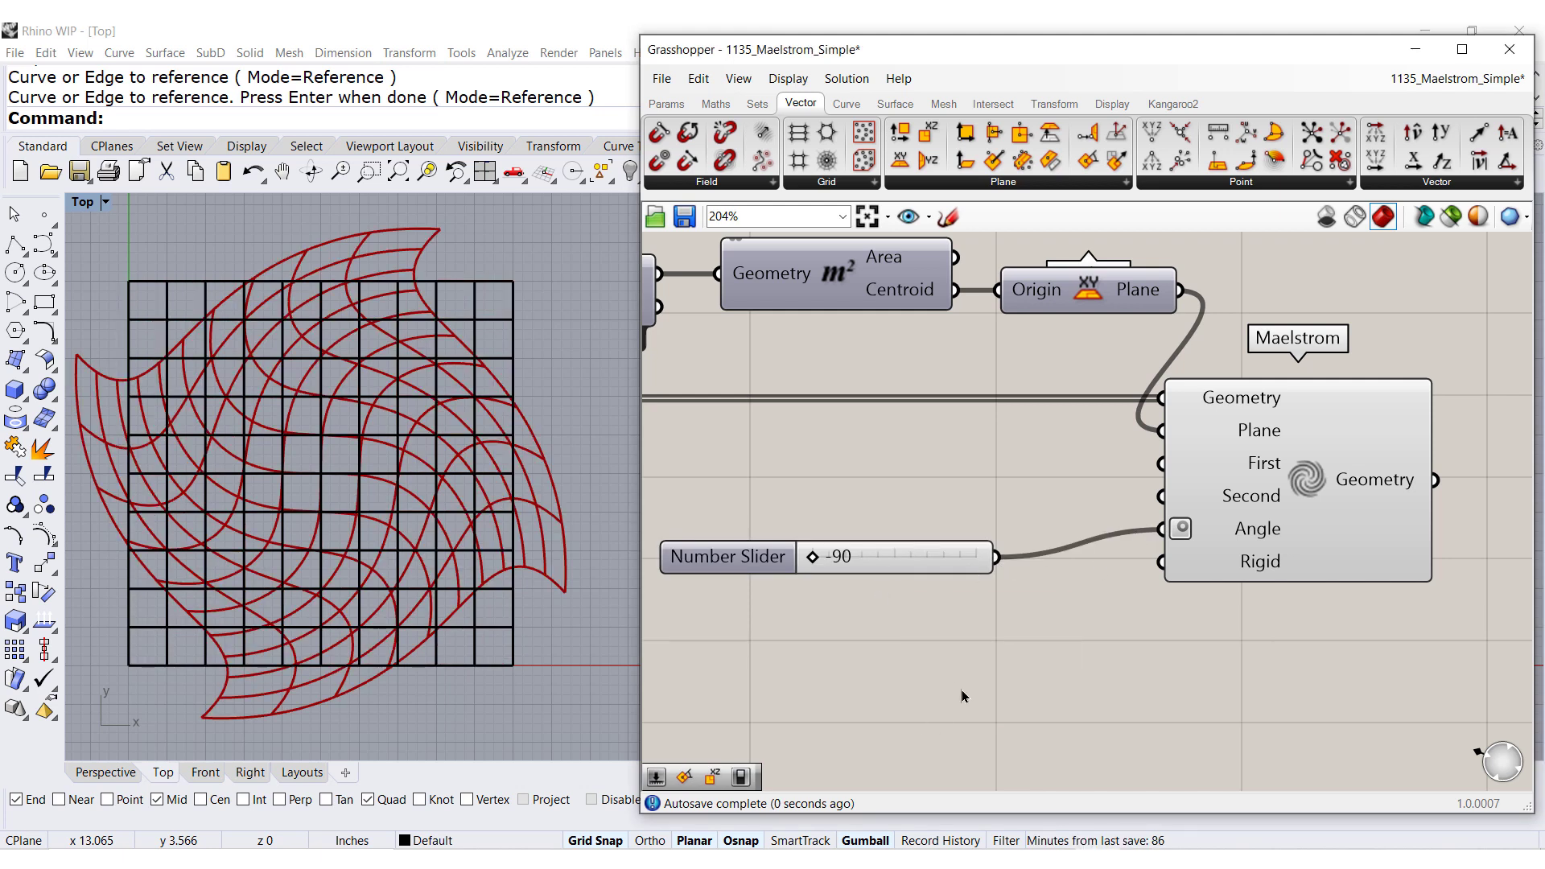
left_click_drag(813, 557, 989, 558)
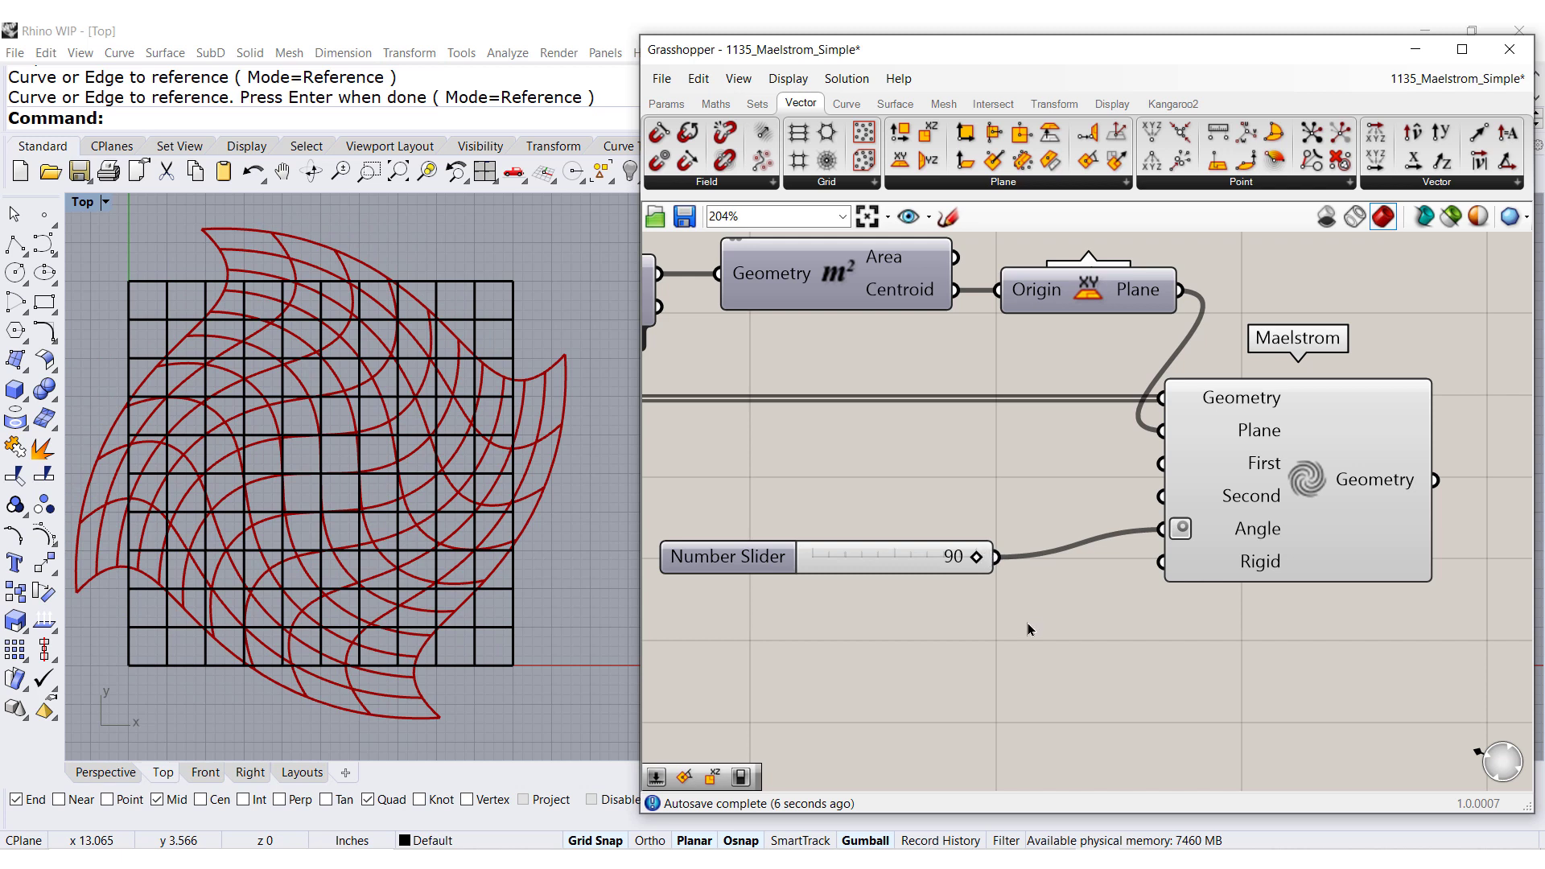
Step: Create a 1 to 10 number slider at 1.0 and duplicate it just below
right_click_drag(1028, 631, 1085, 654)
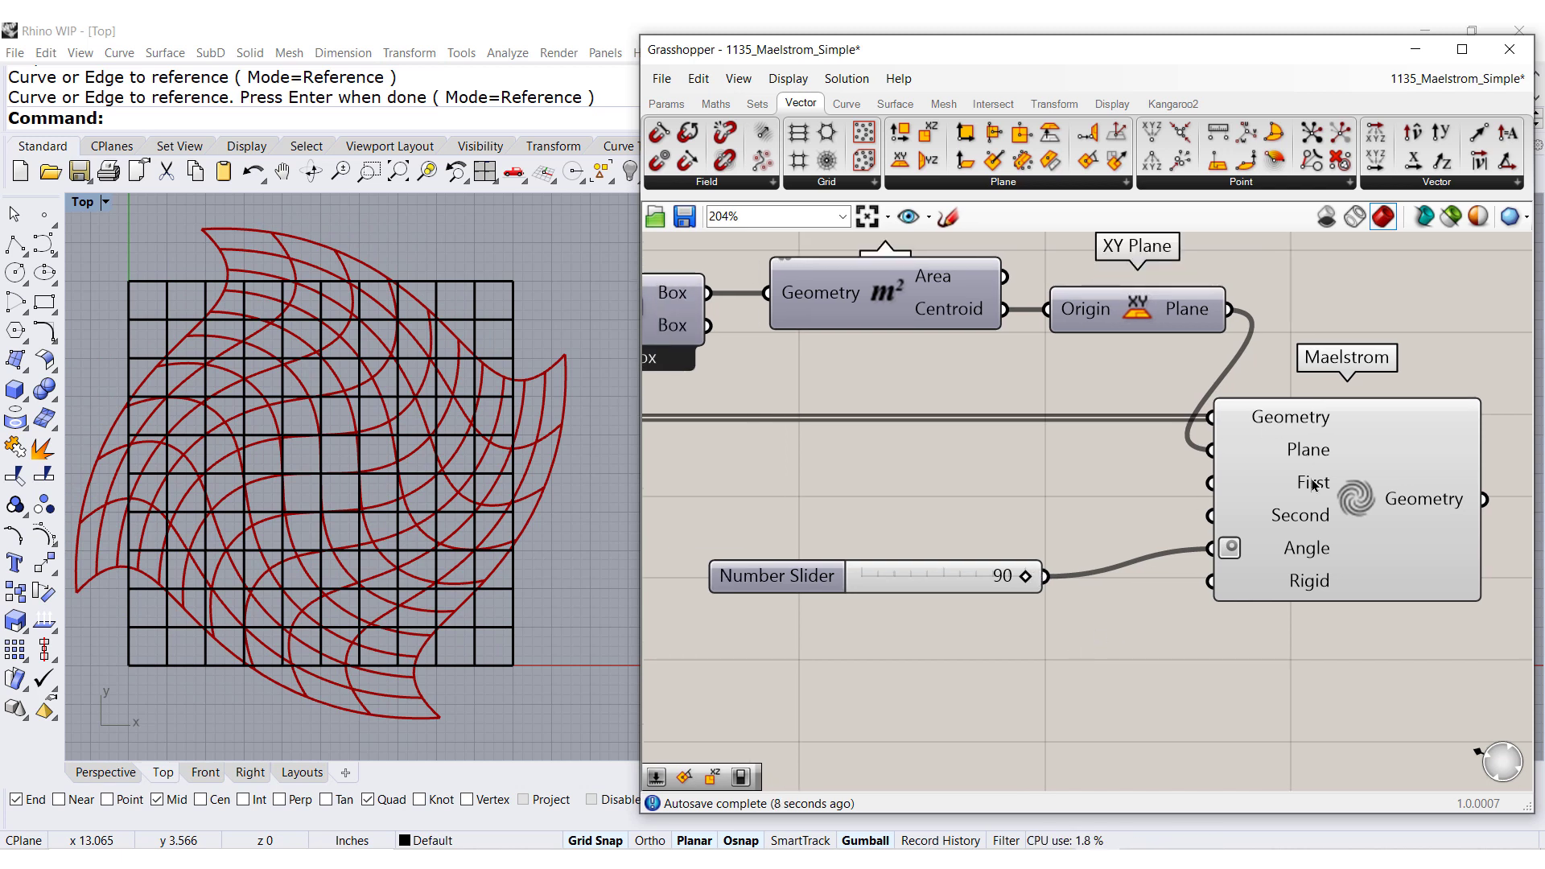
mouse_move(1308, 491)
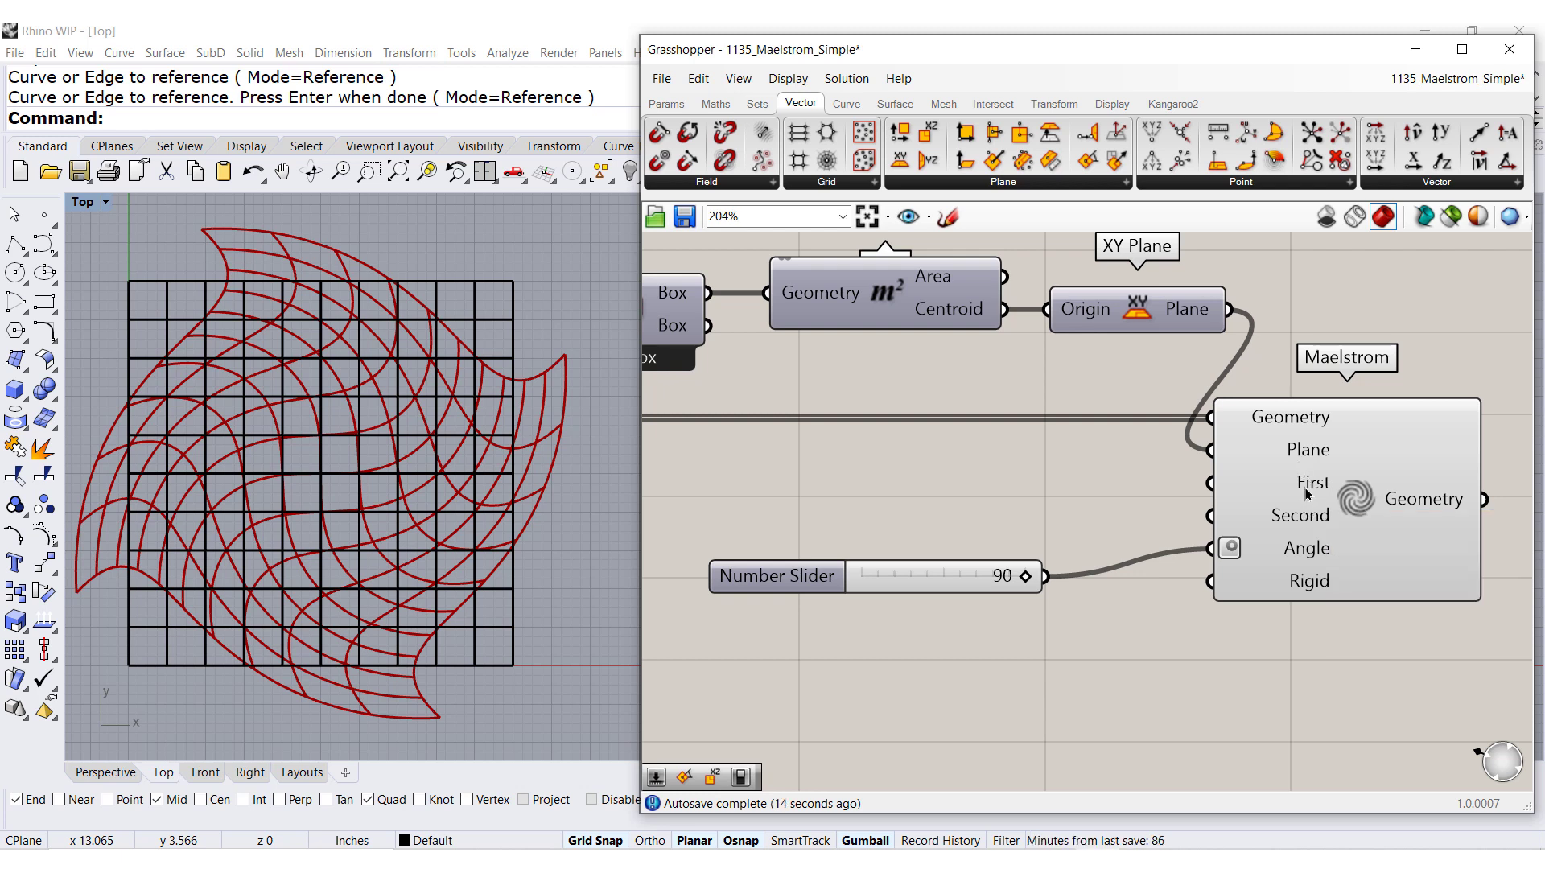
double_click(871, 491)
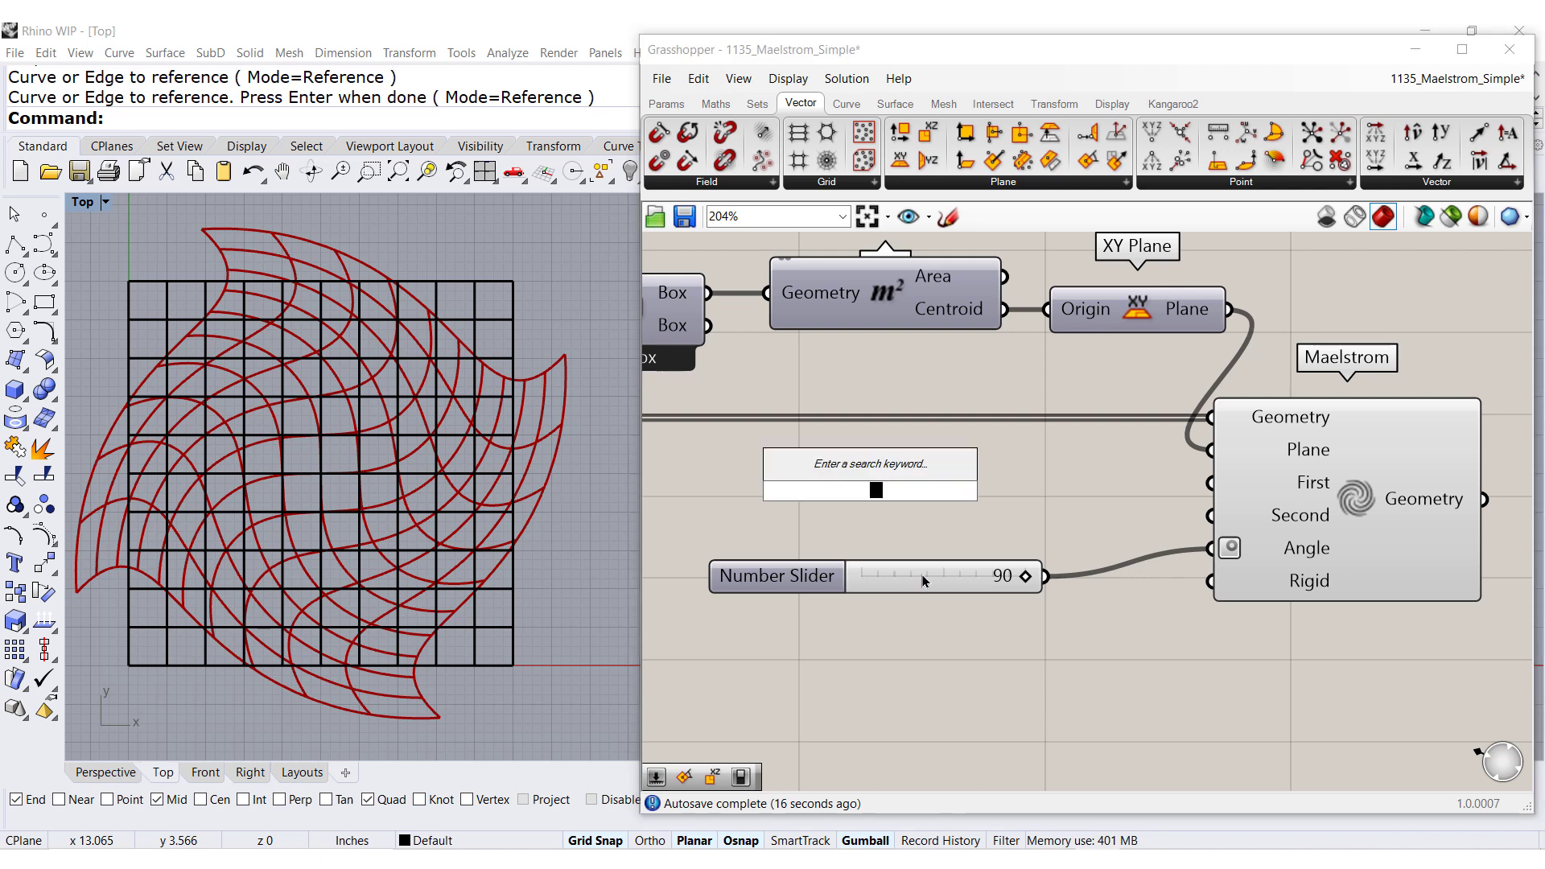
mouse_move(923, 581)
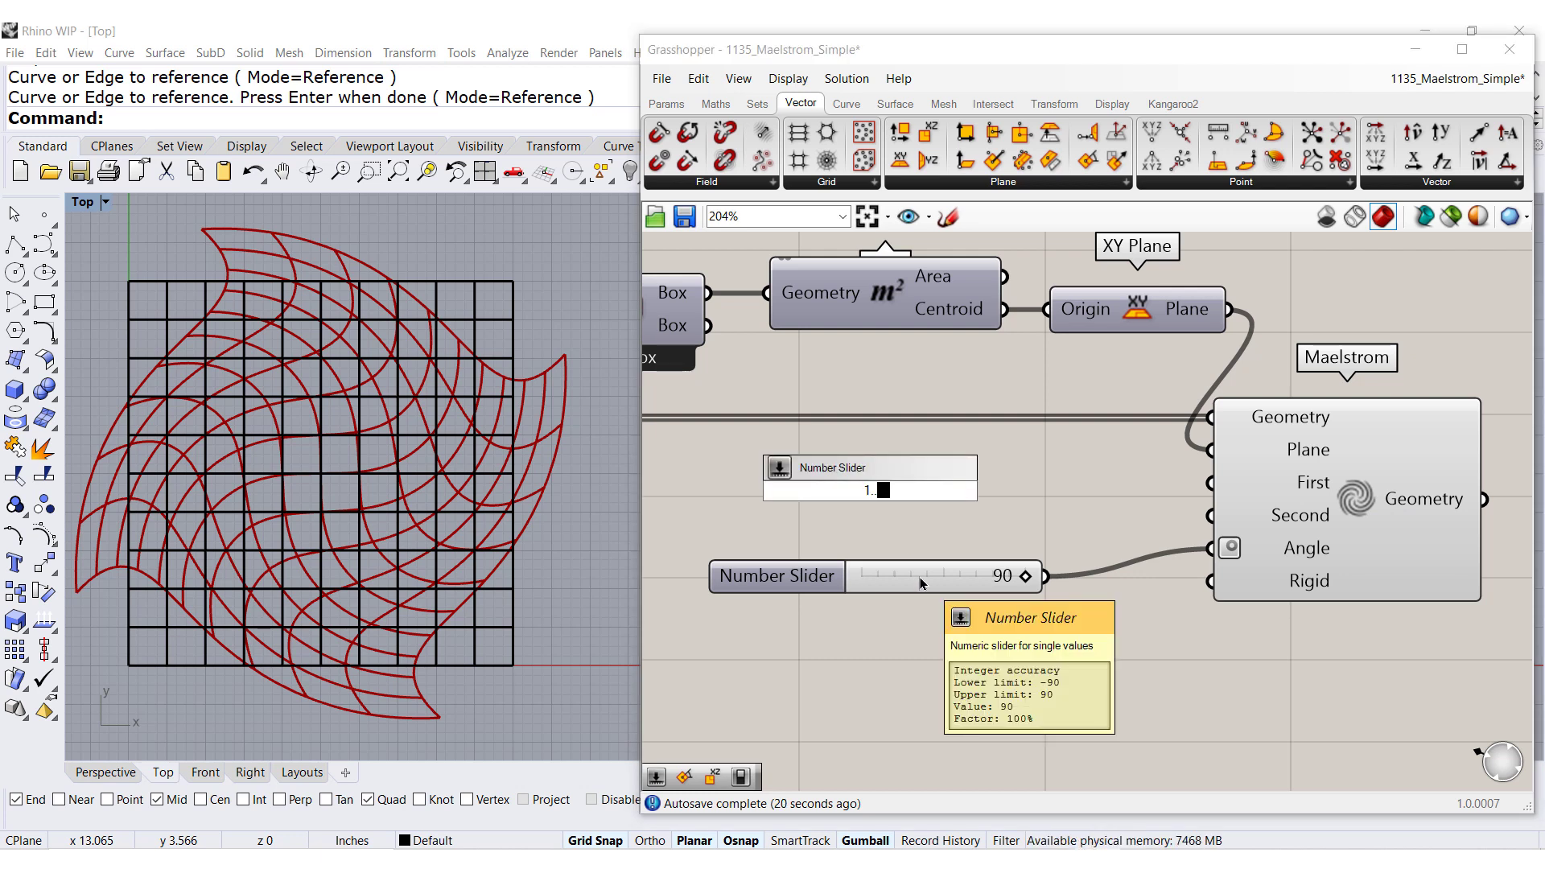
type("10")
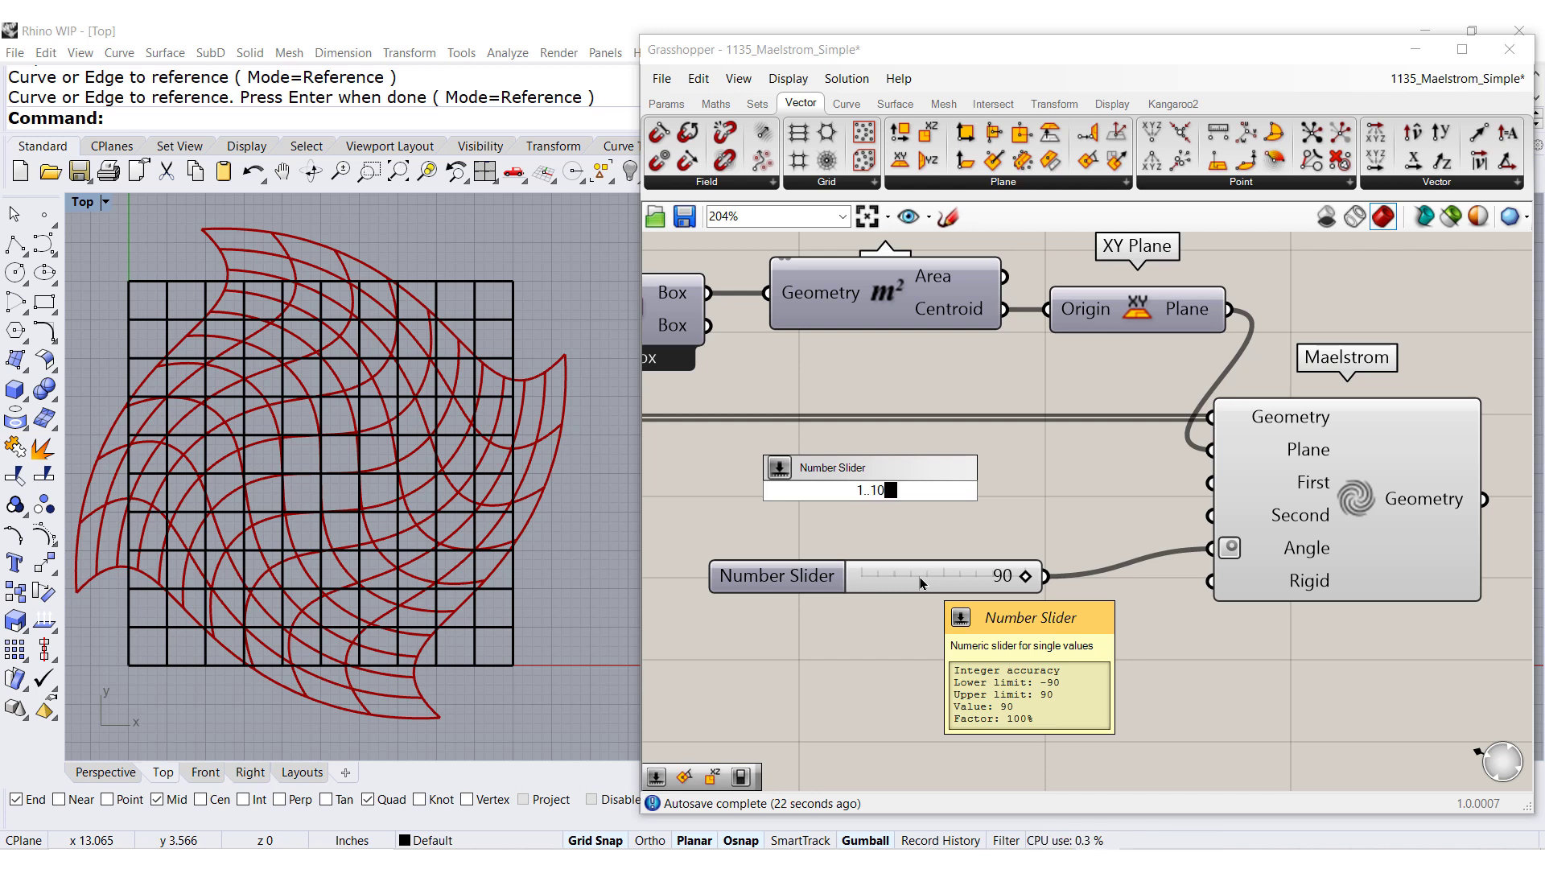
type(".0")
key("Return")
left_click_drag(958, 486, 958, 466)
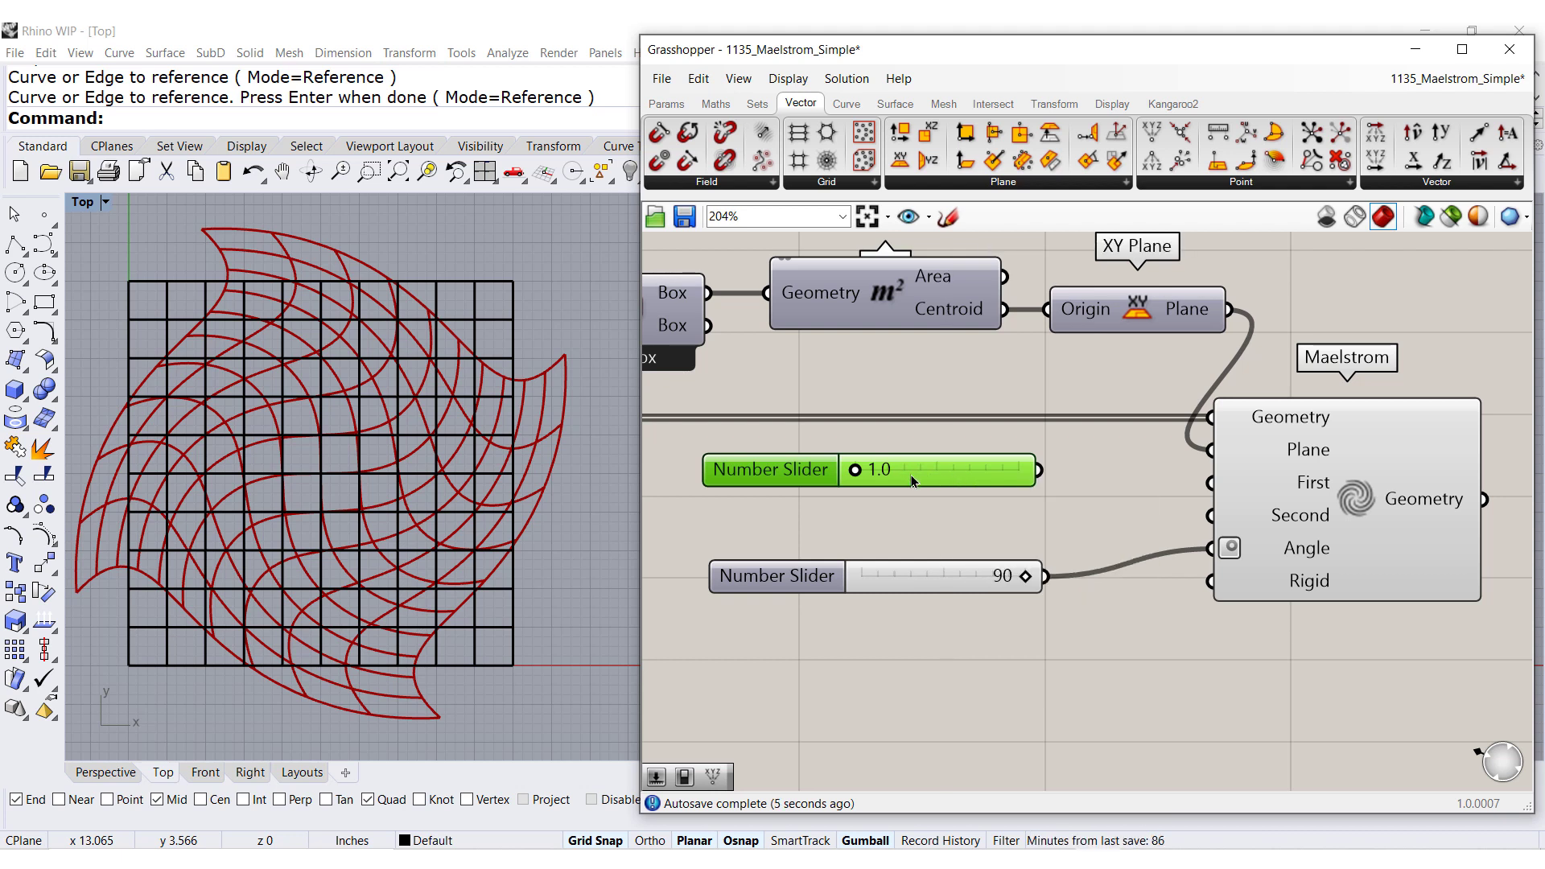
left_click_drag(910, 470, 911, 523, "alt")
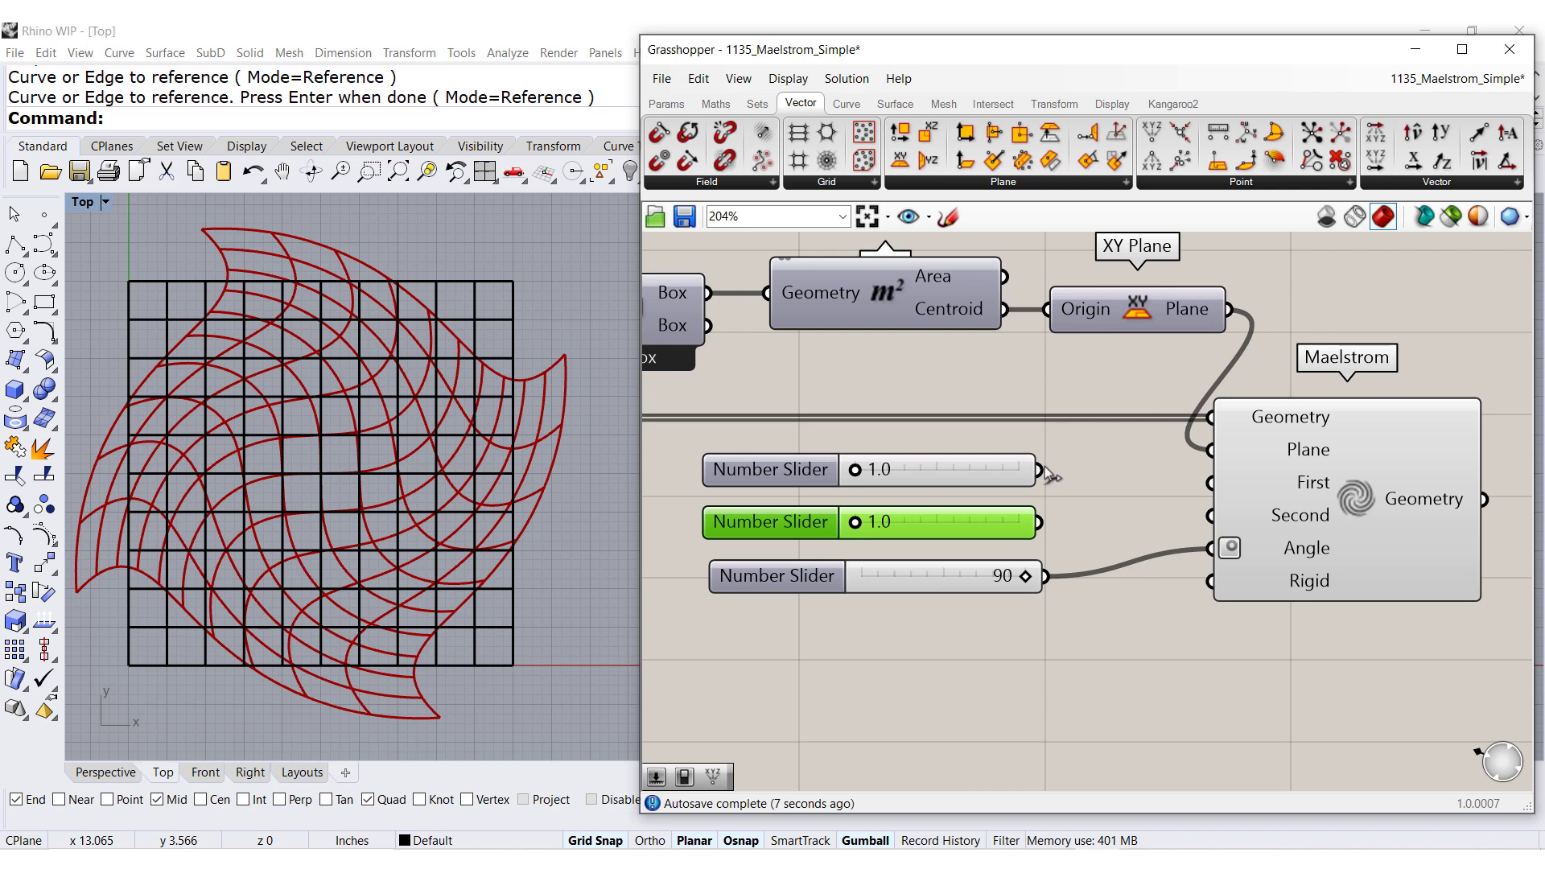
Step: Wire the sliders to Maelstrom's First and Second radii, First at 1.0 and Second at 10.0
left_click_drag(1039, 470, 1209, 483)
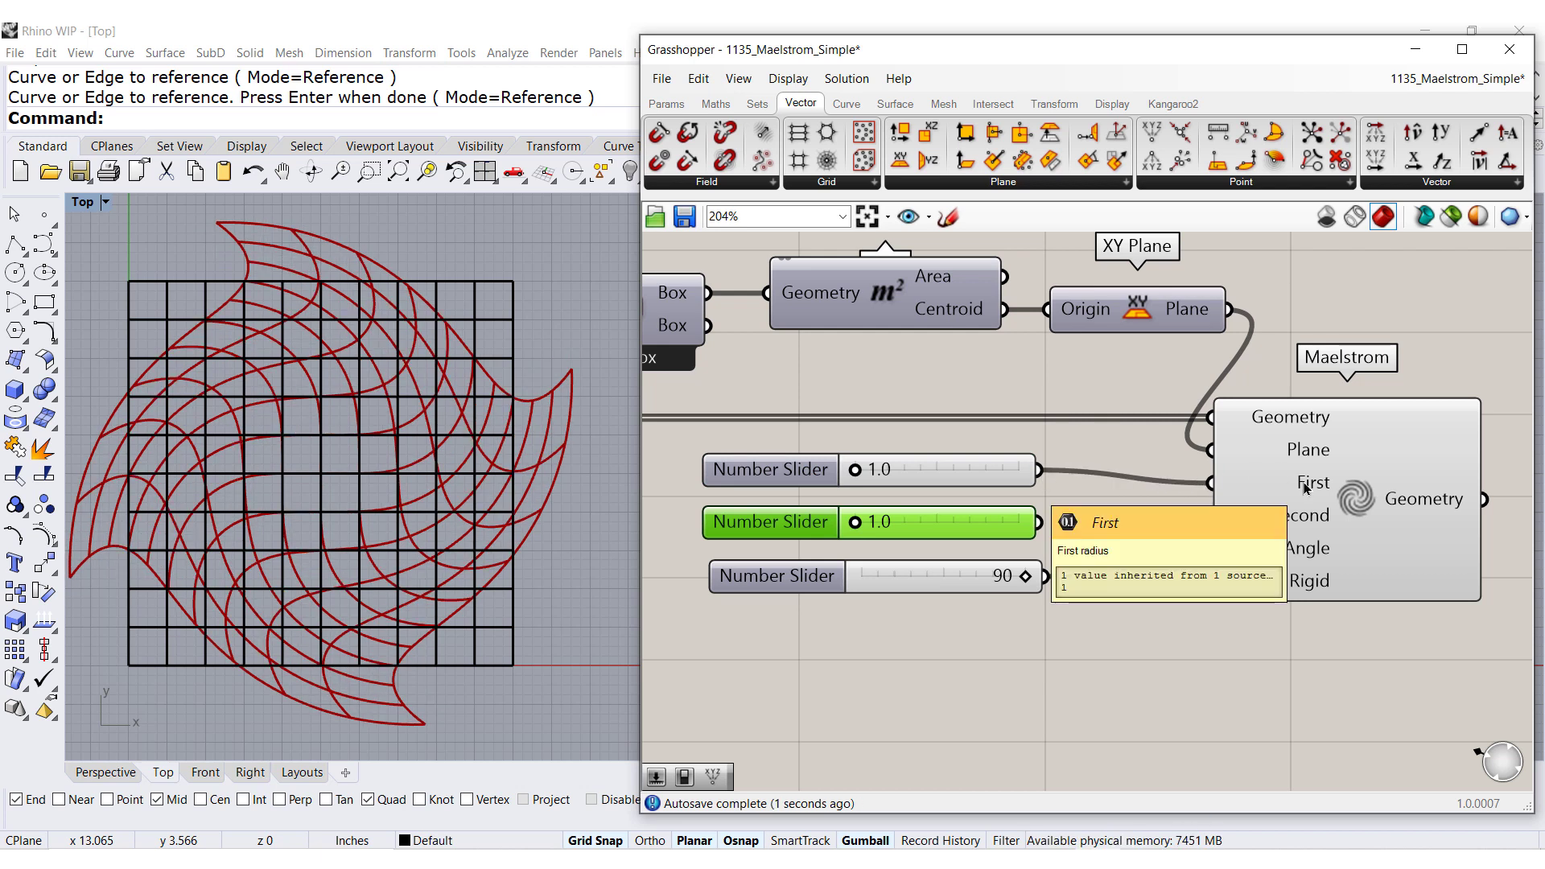
left_click_drag(1040, 521, 1199, 515)
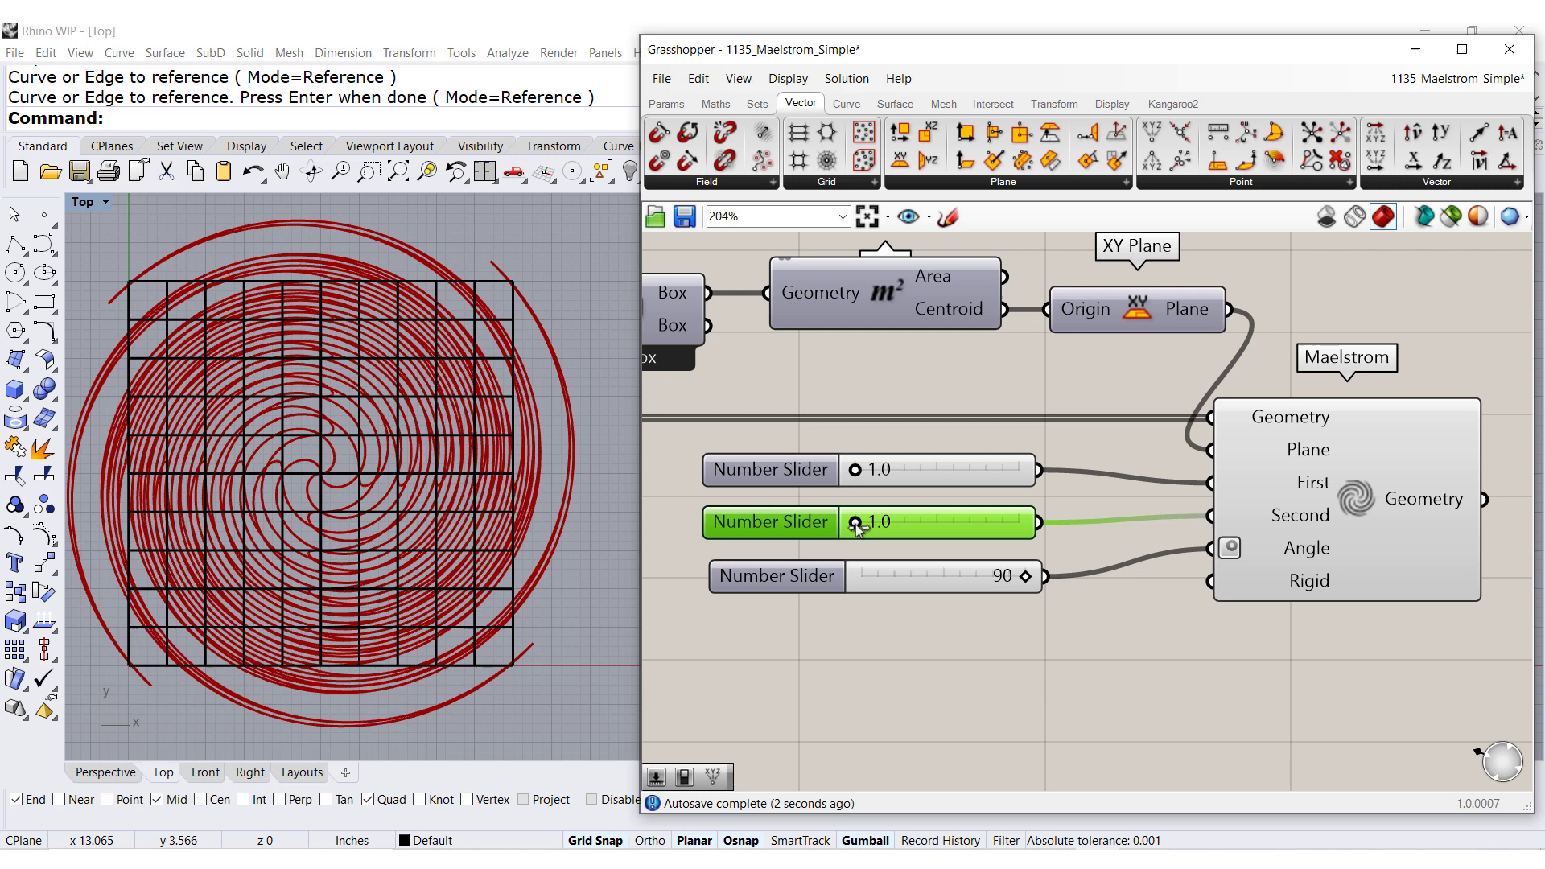
left_click_drag(858, 527, 928, 530)
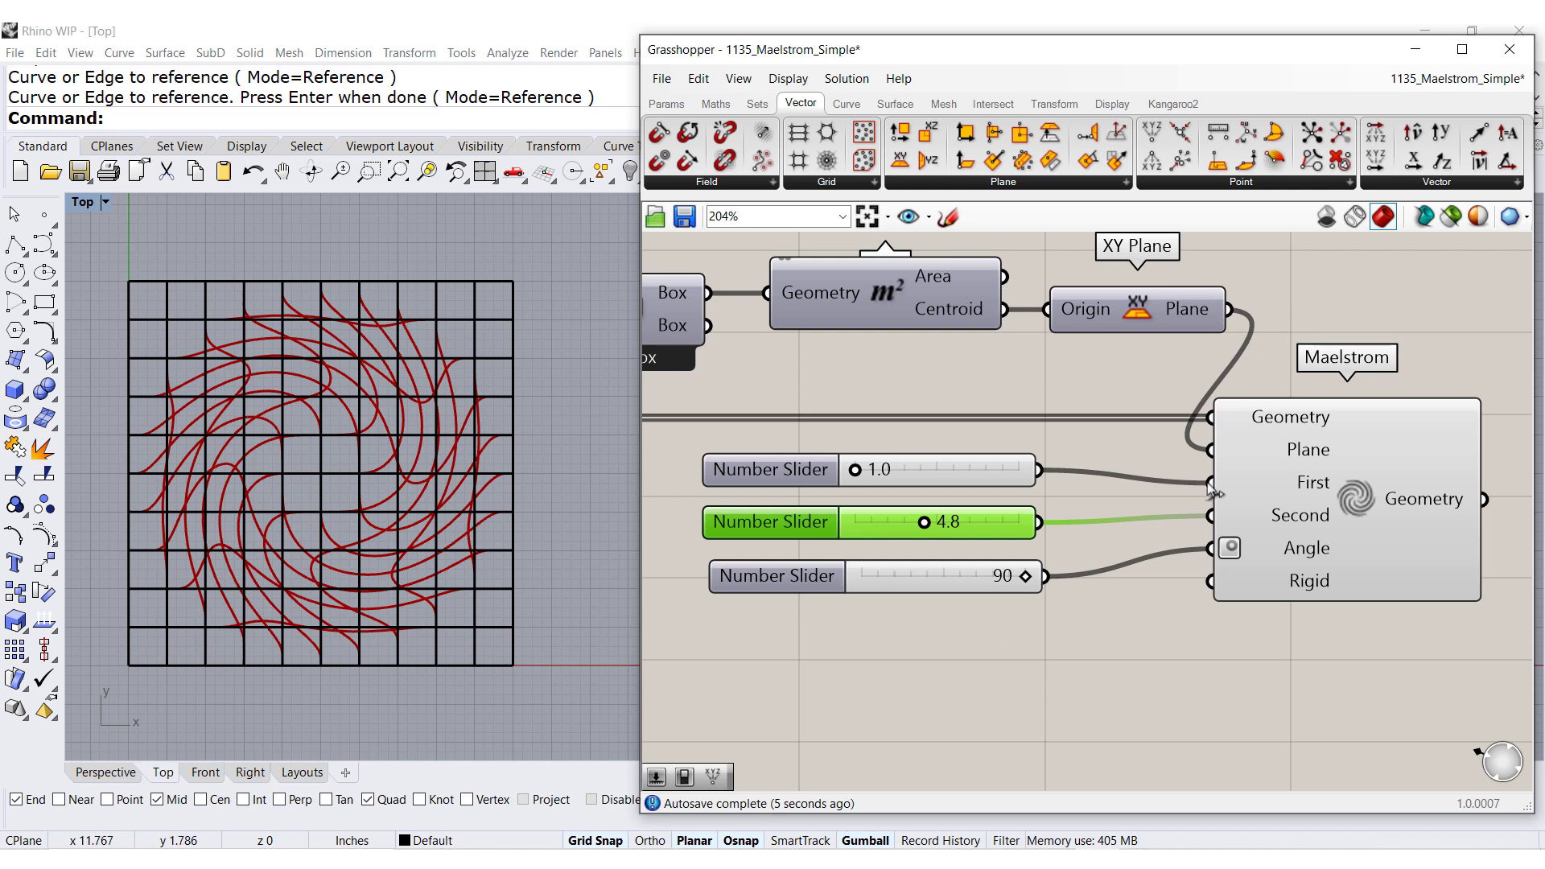
left_click(1362, 555)
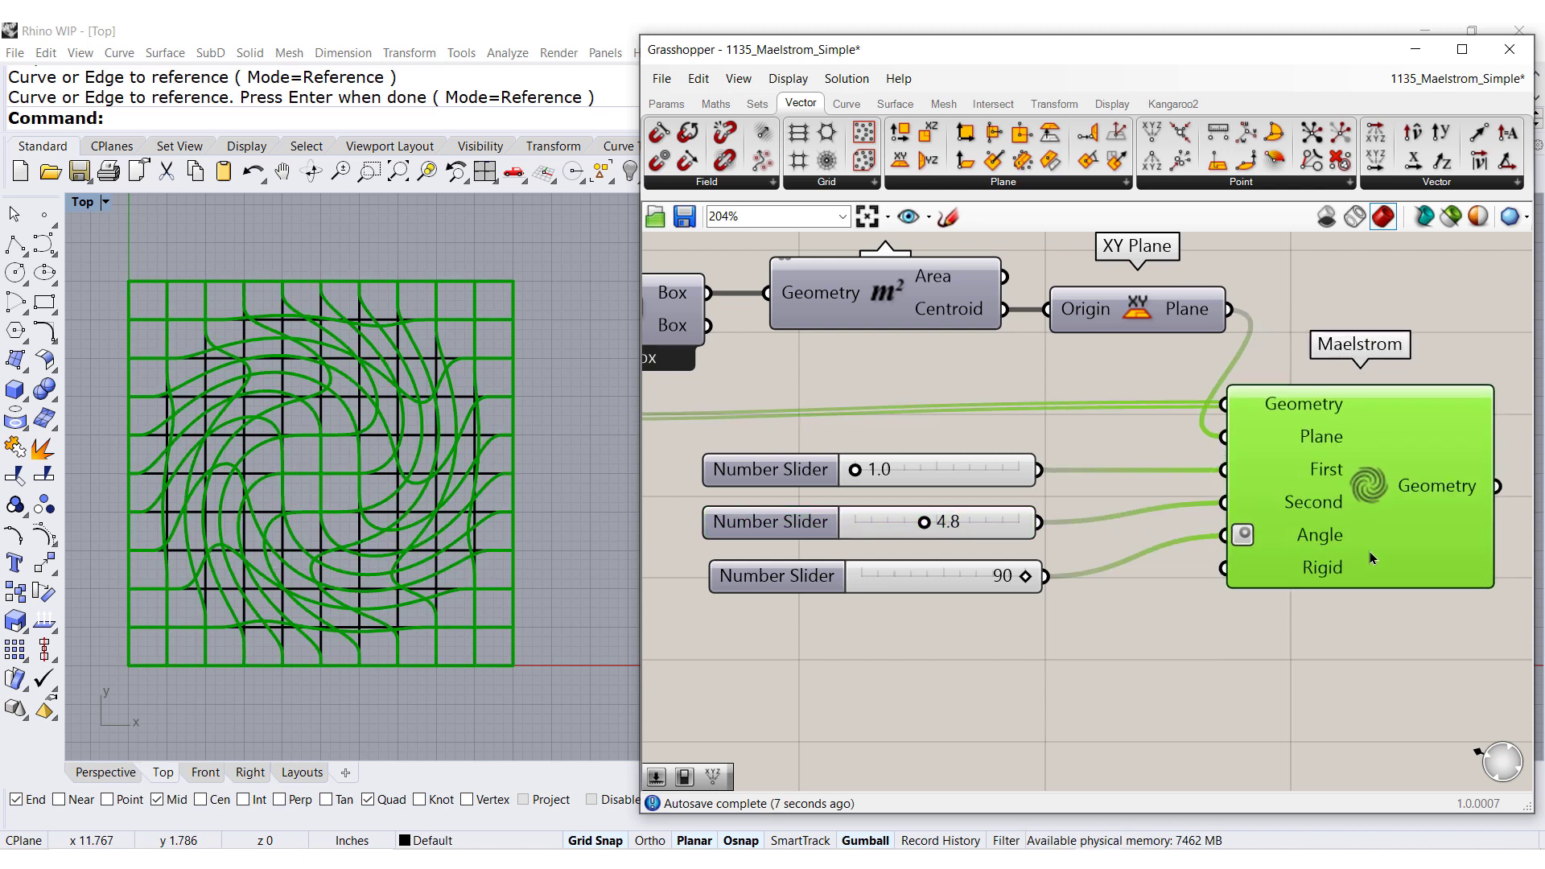
left_click_drag(1368, 553, 1364, 549)
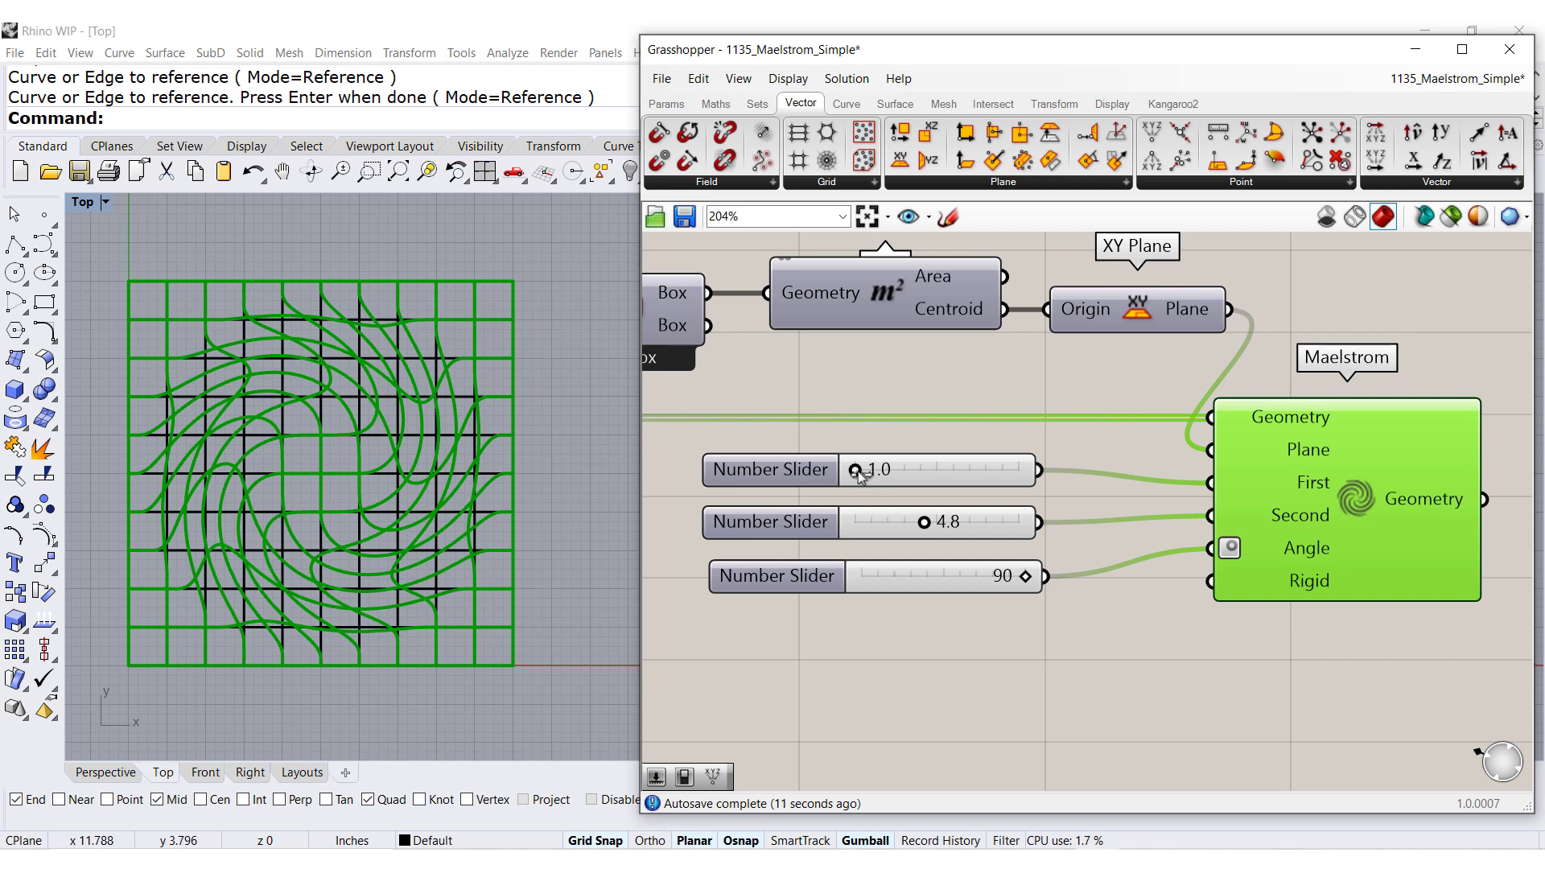
mouse_move(860, 475)
left_mouse_down()
mouse_move(881, 474)
mouse_move(833, 487)
left_mouse_up()
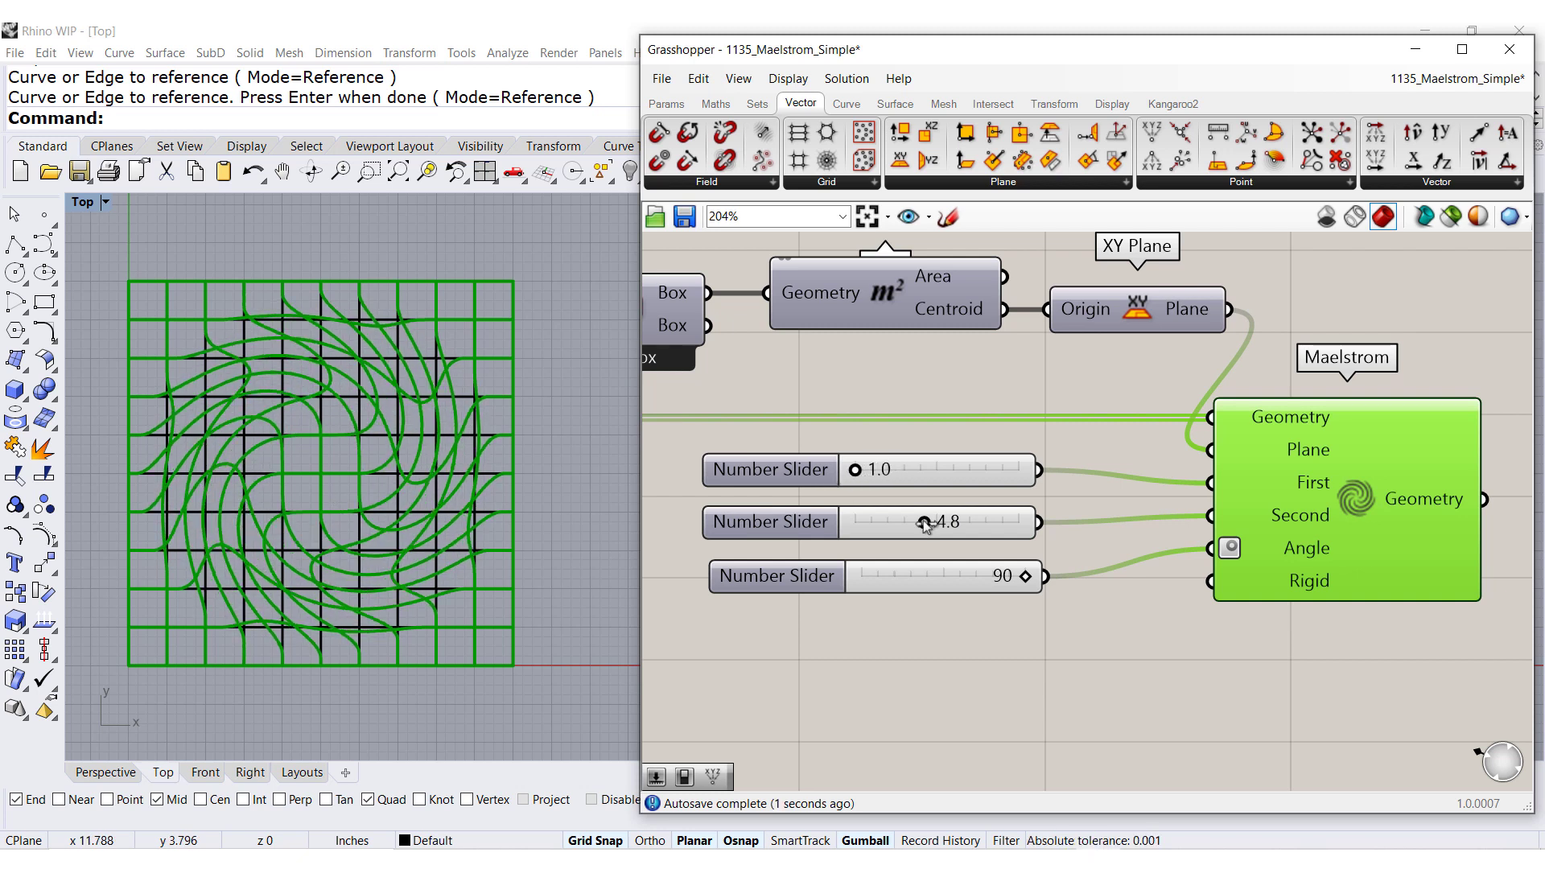
left_click_drag(926, 524, 1010, 590)
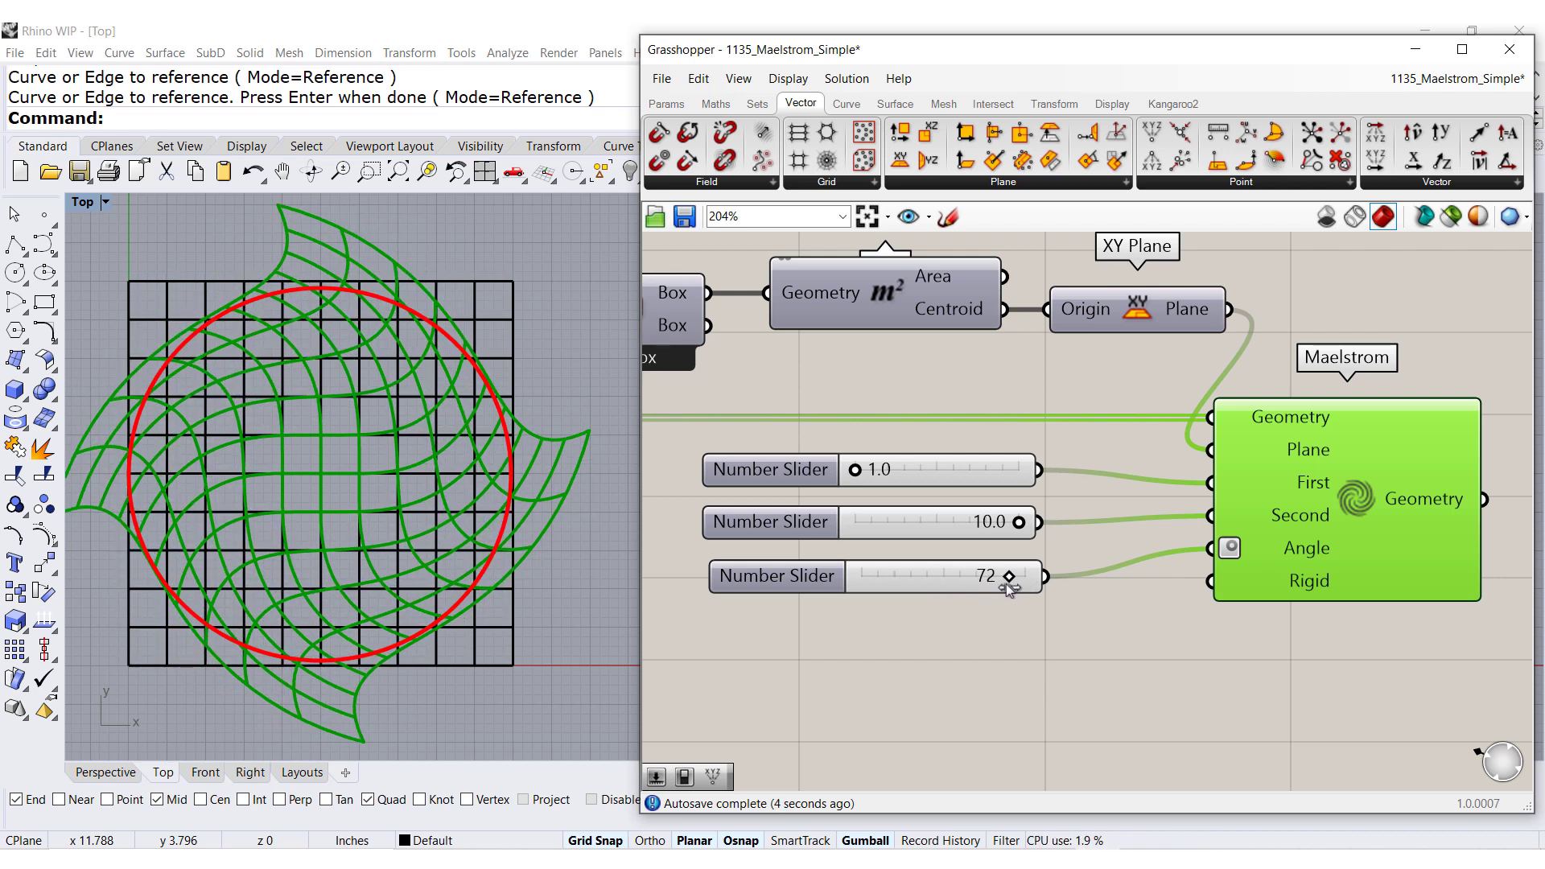
left_click(363, 517)
right_click_drag(355, 492, 403, 488)
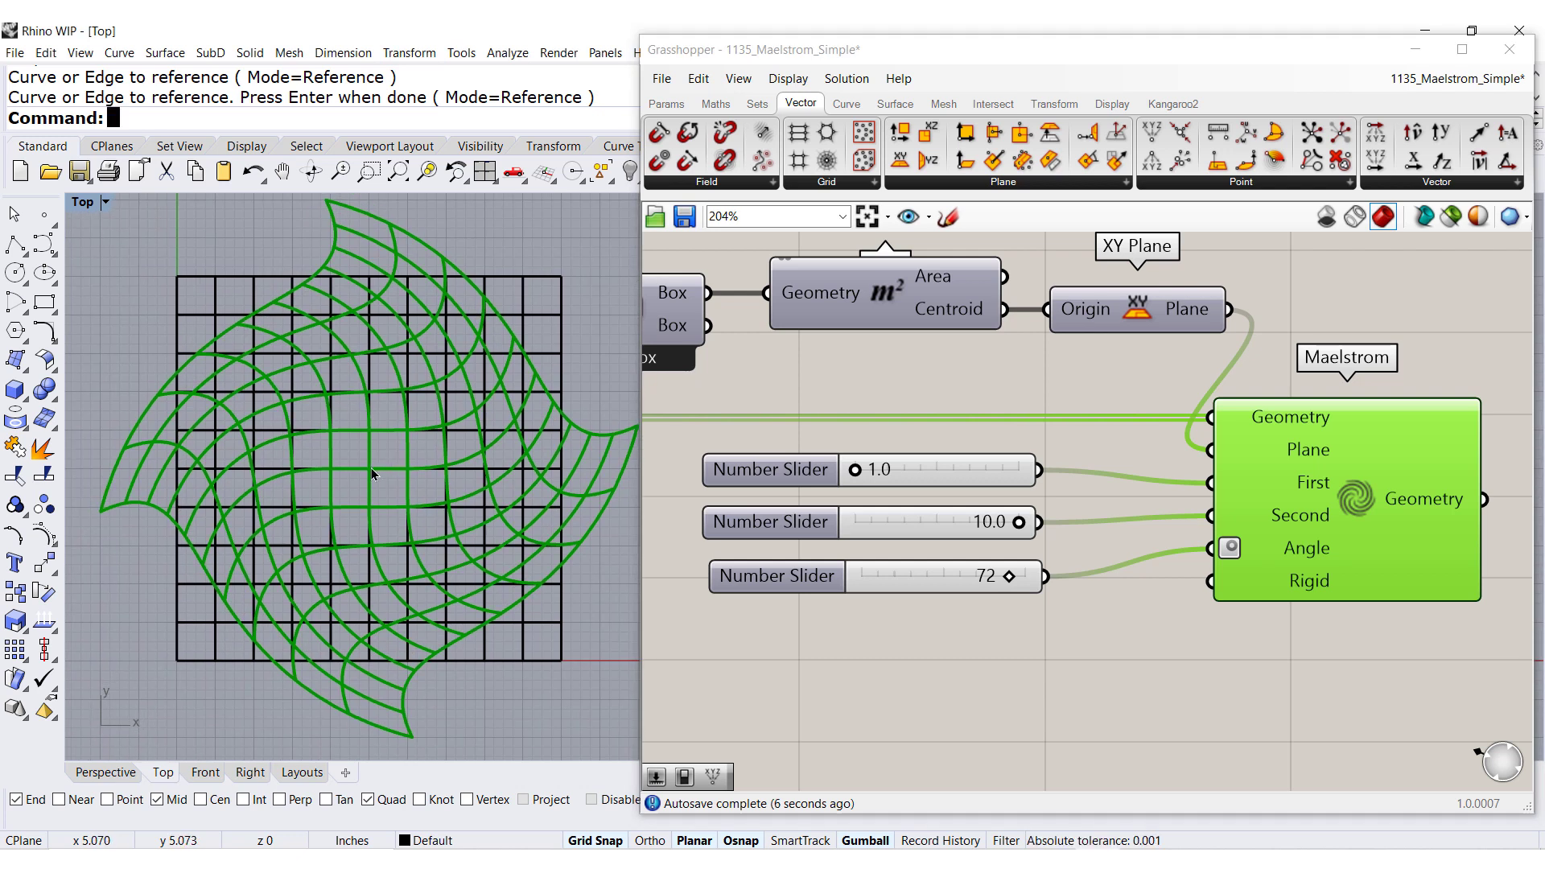
left_click(1291, 697)
right_click_drag(1291, 697, 995, 706)
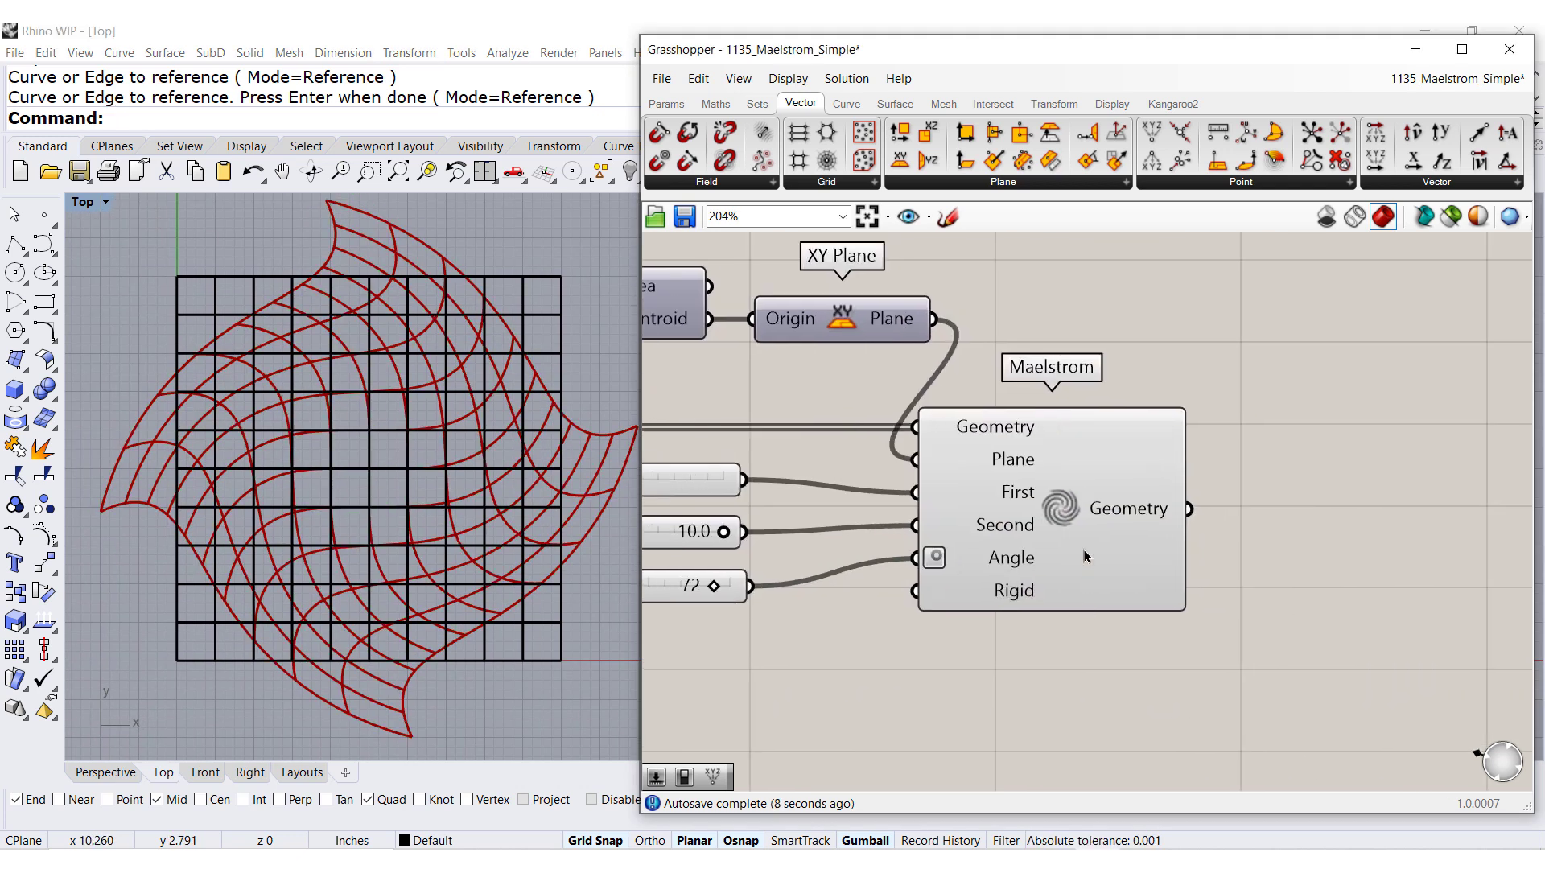
scroll(1084, 549, "up", 3)
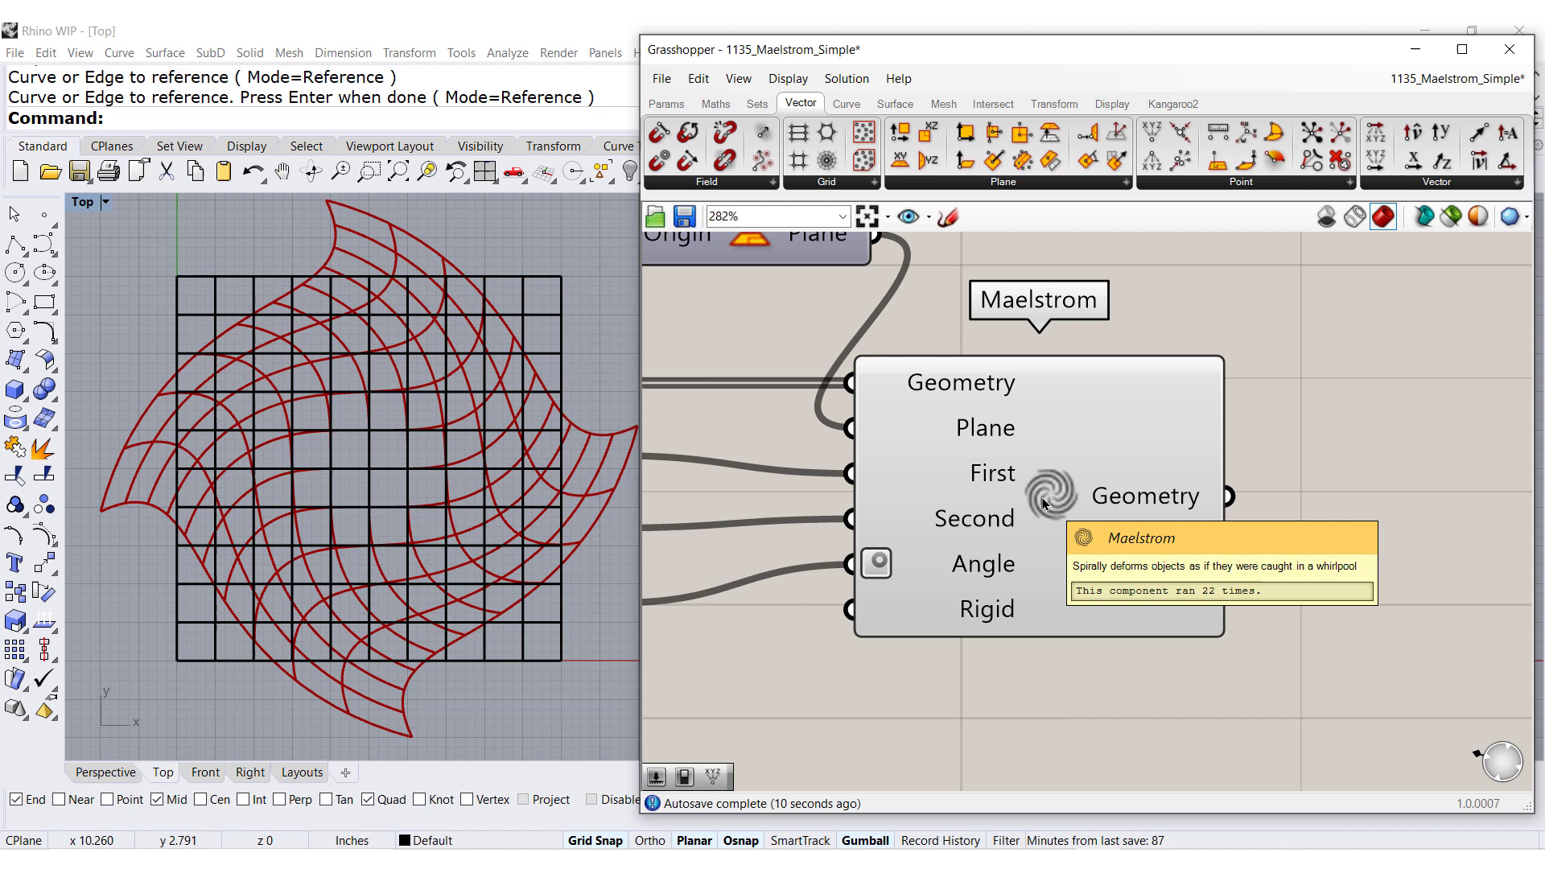